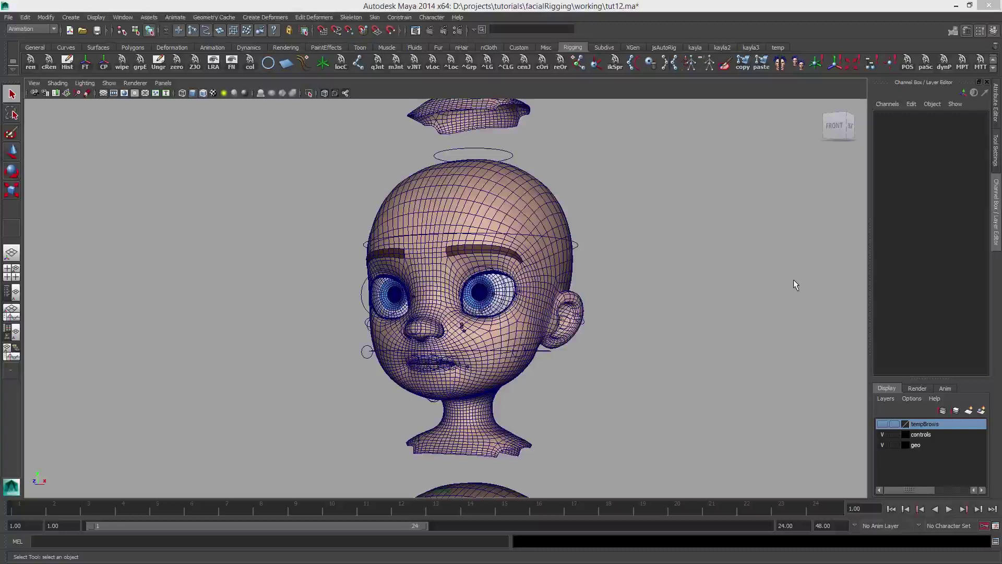
# Examine the left and right eyebrow meshes and how they sit on the head from several angles.
pyautogui.keyDown('alt'); pyautogui.moveTo(473, 236); pyautogui.dragTo(410, 263); pyautogui.keyUp('alt')
pyautogui.keyDown('alt'); pyautogui.moveTo(410, 263); pyautogui.dragTo(449, 276, button='right'); pyautogui.keyUp('alt')
pyautogui.click(361, 296)
pyautogui.keyDown('alt'); pyautogui.moveTo(360, 296); pyautogui.dragTo(569, 218); pyautogui.keyUp('alt')
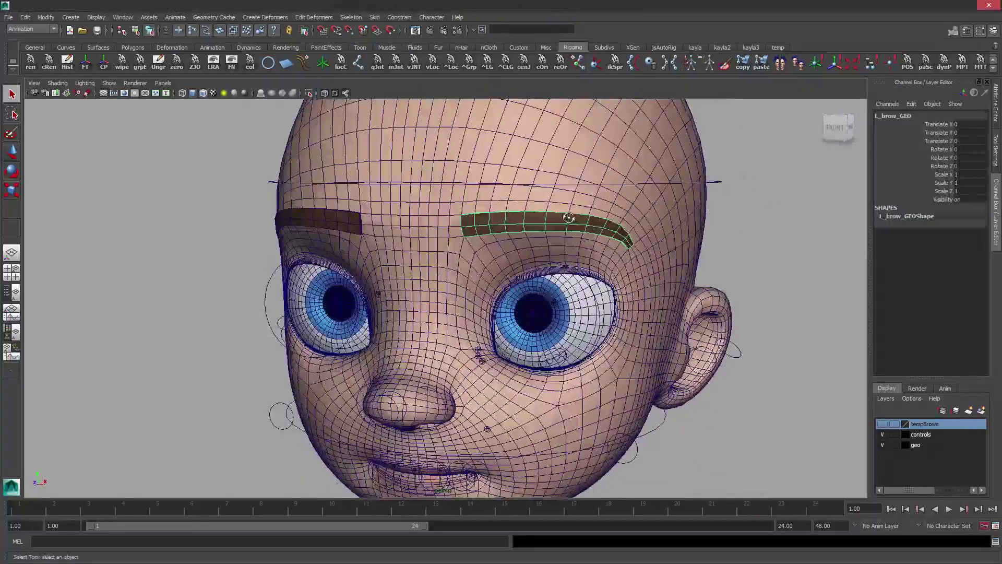
pyautogui.click(319, 218)
pyautogui.click(507, 219)
pyautogui.keyDown('alt'); pyautogui.moveTo(508, 219); pyautogui.dragTo(522, 216); pyautogui.keyUp('alt')
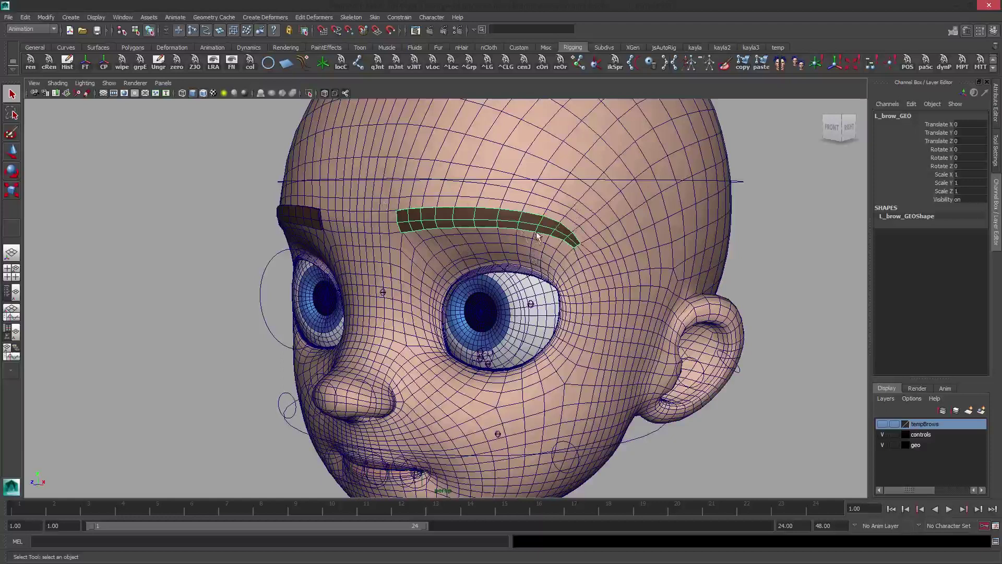
pyautogui.keyDown('alt'); pyautogui.moveTo(543, 232); pyautogui.dragTo(617, 210); pyautogui.keyUp('alt')
pyautogui.scroll(-1, 733, 234)
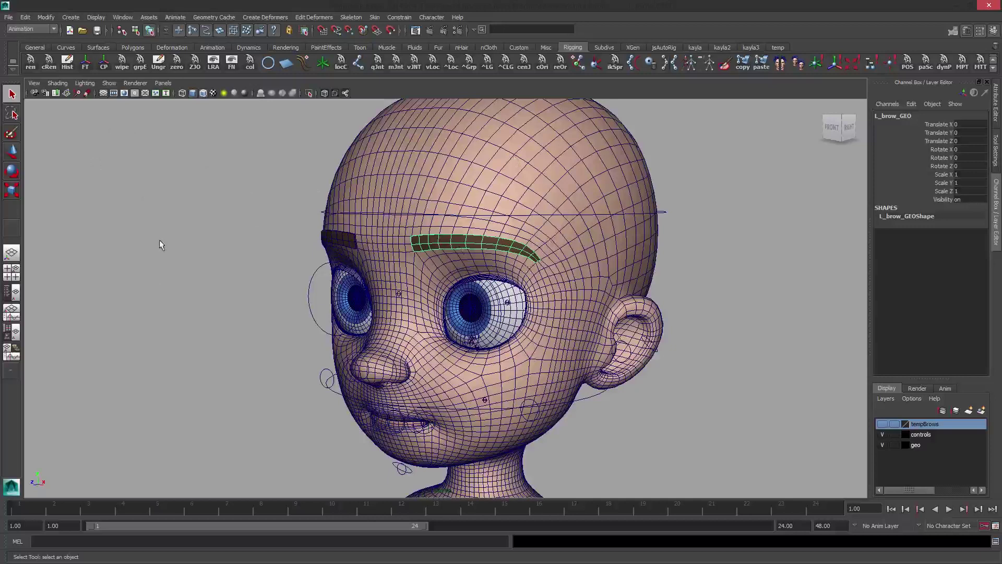
# Inspect the head mesh and each eyebrow in turn to compare their deformer inputs, then clear the selection.
pyautogui.click(360, 344)
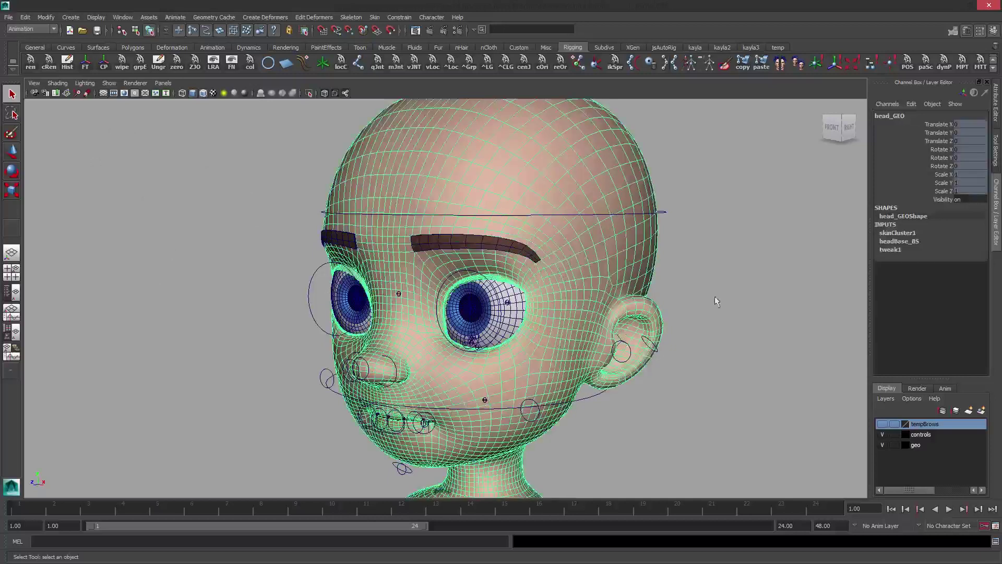
pyautogui.click(478, 239)
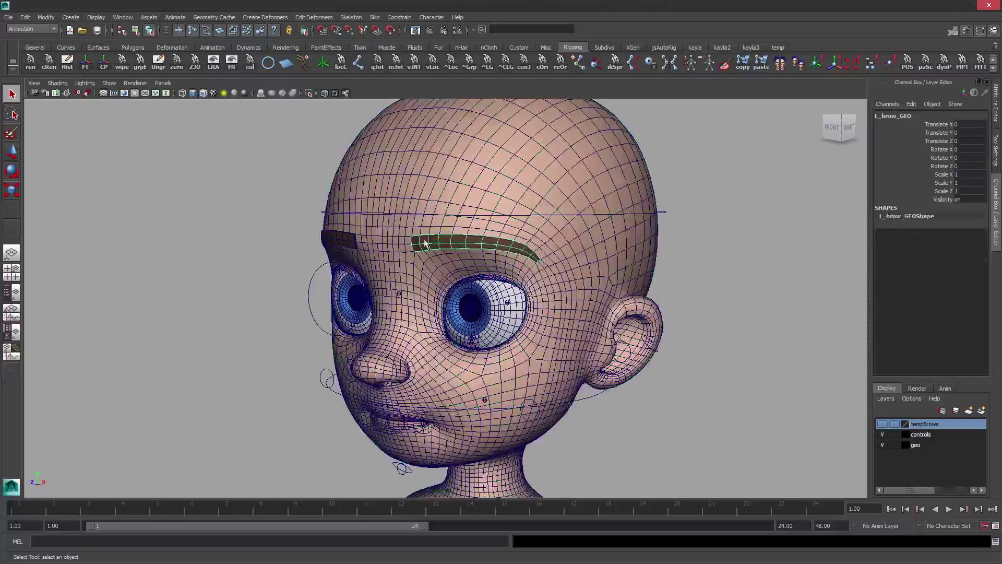
pyautogui.click(338, 238)
pyautogui.click(456, 238)
pyautogui.click(464, 215)
pyautogui.click(713, 272)
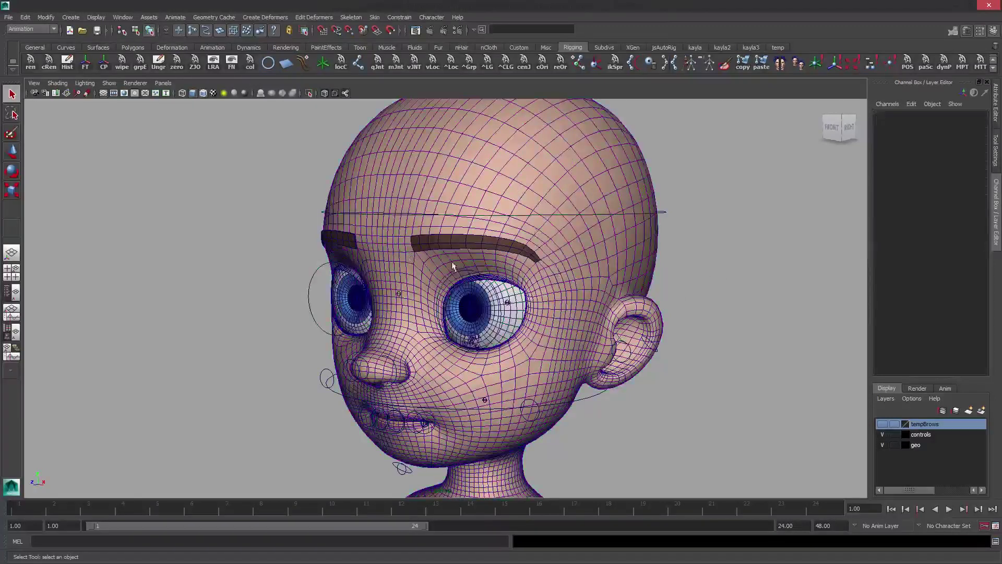
pyautogui.click(429, 242)
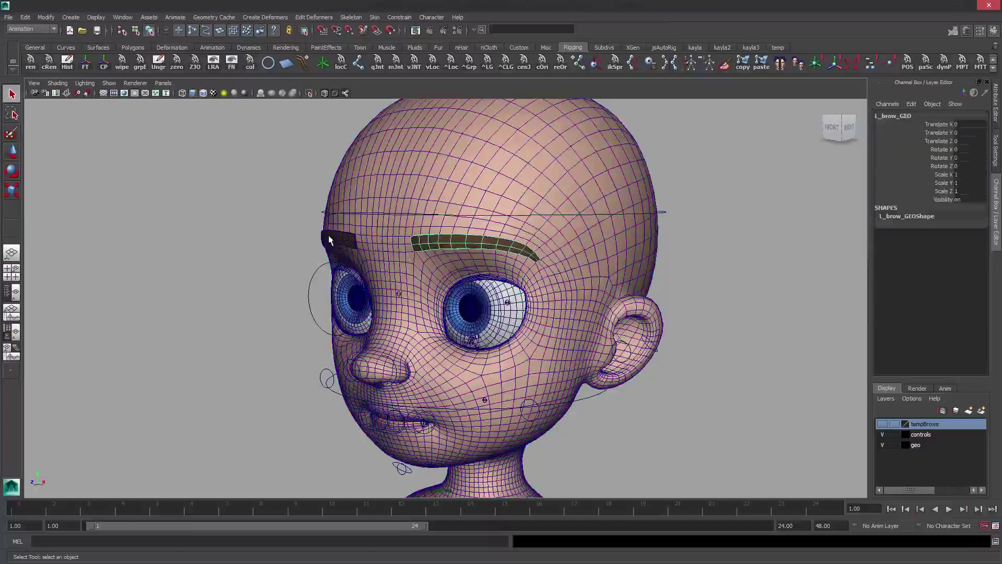
pyautogui.click(332, 236)
pyautogui.click(153, 170)
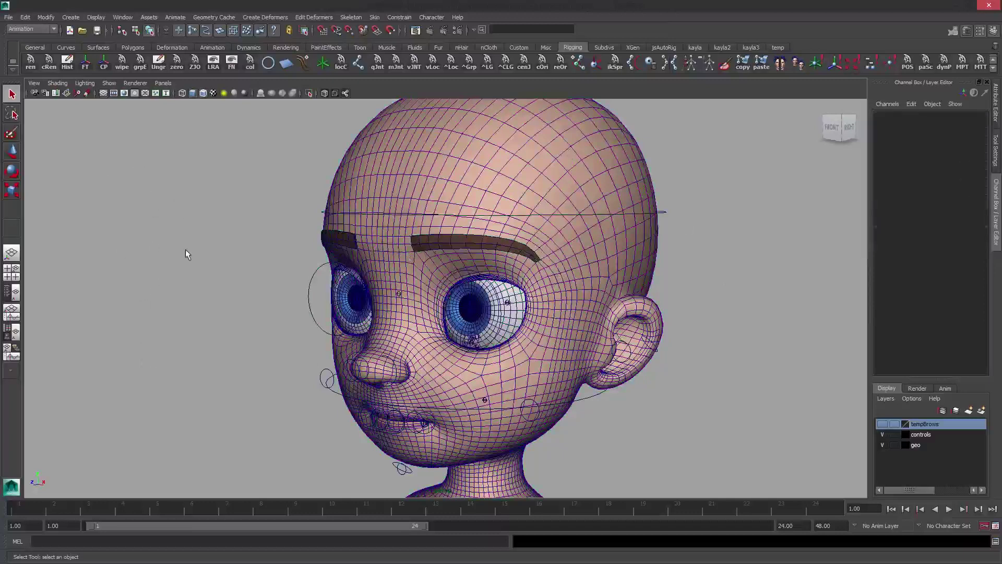
# Recheck the head and eyebrow meshes, and inspect which geometry the head-top bend control affects.
pyautogui.keyDown('alt'); pyautogui.moveTo(186, 249); pyautogui.dragTo(258, 229); pyautogui.keyUp('alt')
pyautogui.click(505, 144)
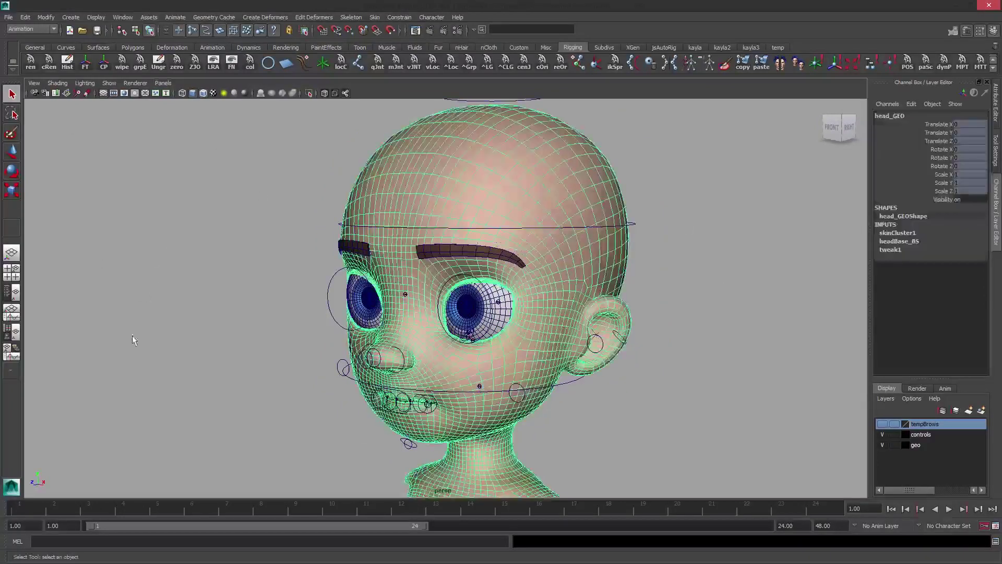
pyautogui.click(148, 164)
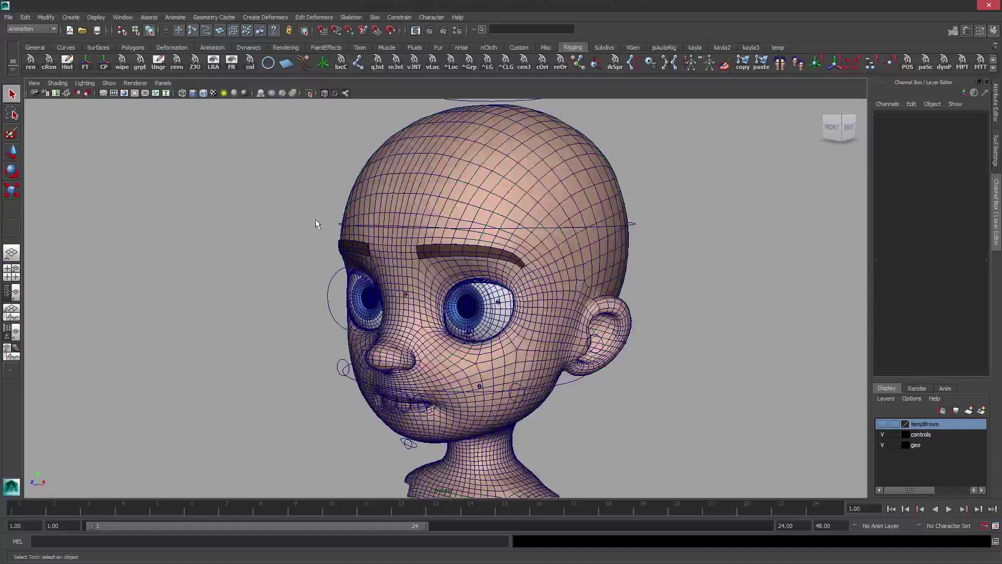
pyautogui.click(339, 250)
pyautogui.click(430, 252)
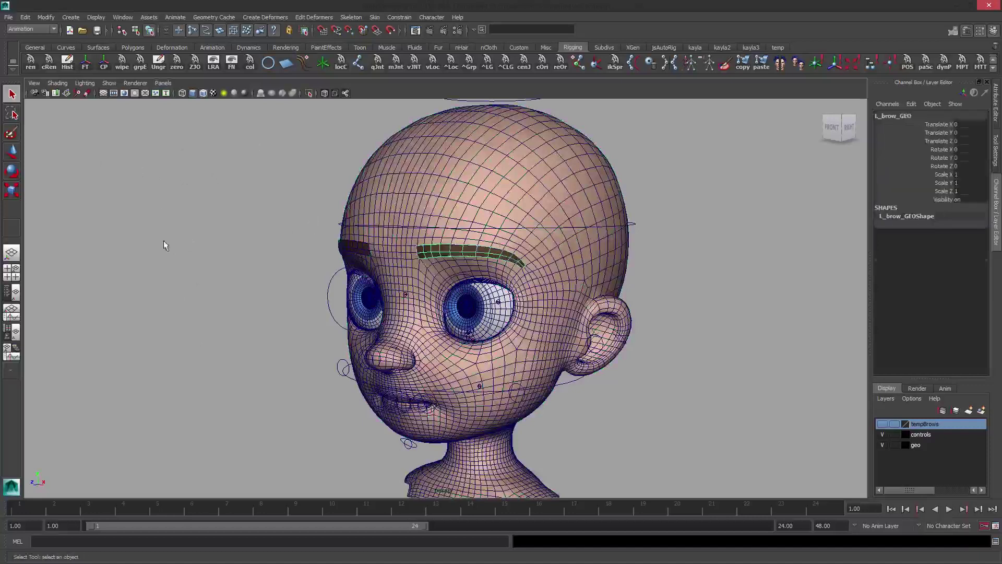
pyautogui.click(275, 170)
pyautogui.click(369, 167)
pyautogui.click(250, 185)
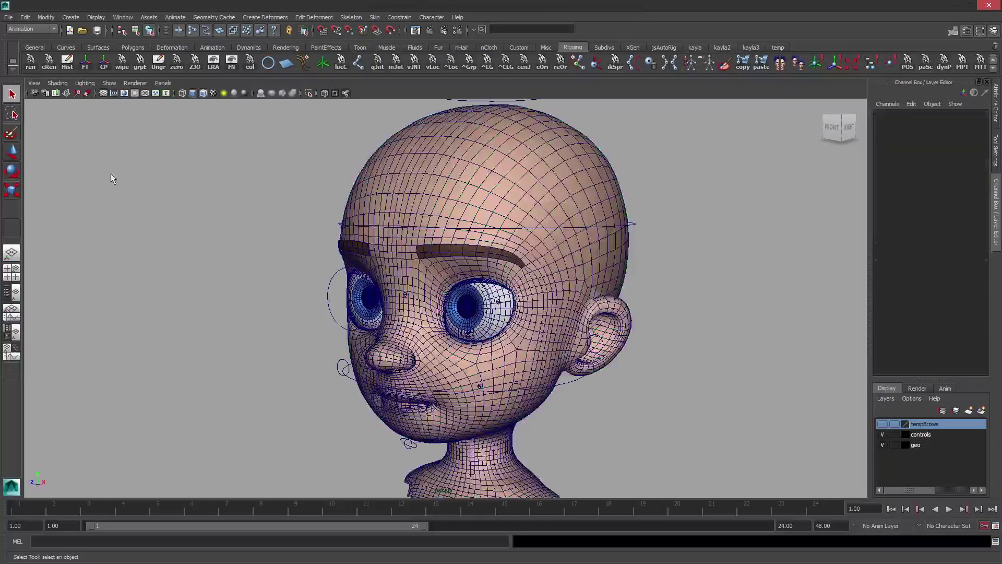
pyautogui.click(435, 256)
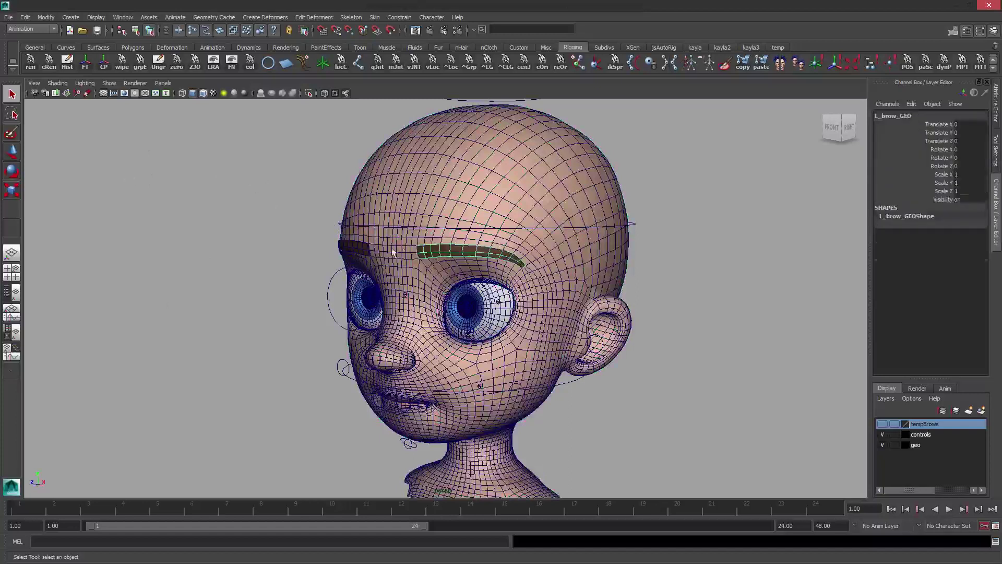
pyautogui.click(510, 230)
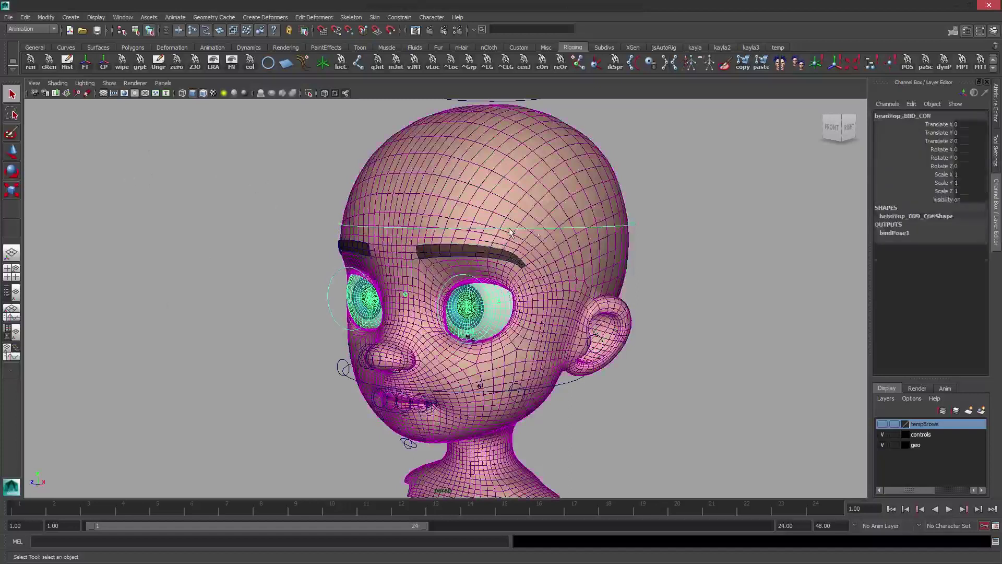
pyautogui.click(679, 209)
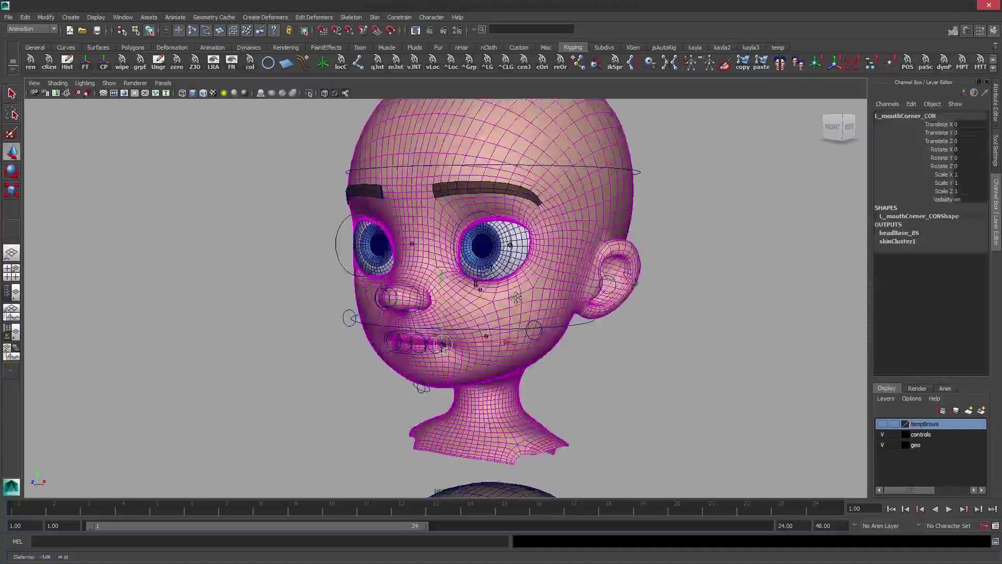
# Test the left mouth corner control by moving it outward and then upward separately, undoing each move.
pyautogui.keyDown('alt'); pyautogui.moveTo(450, 345); pyautogui.dragTo(496, 355, button='right'); pyautogui.keyUp('alt')
pyautogui.keyDown('alt'); pyautogui.moveTo(496, 355); pyautogui.dragTo(585, 373); pyautogui.keyUp('alt')
pyautogui.hotkey('ctrl', 'z')
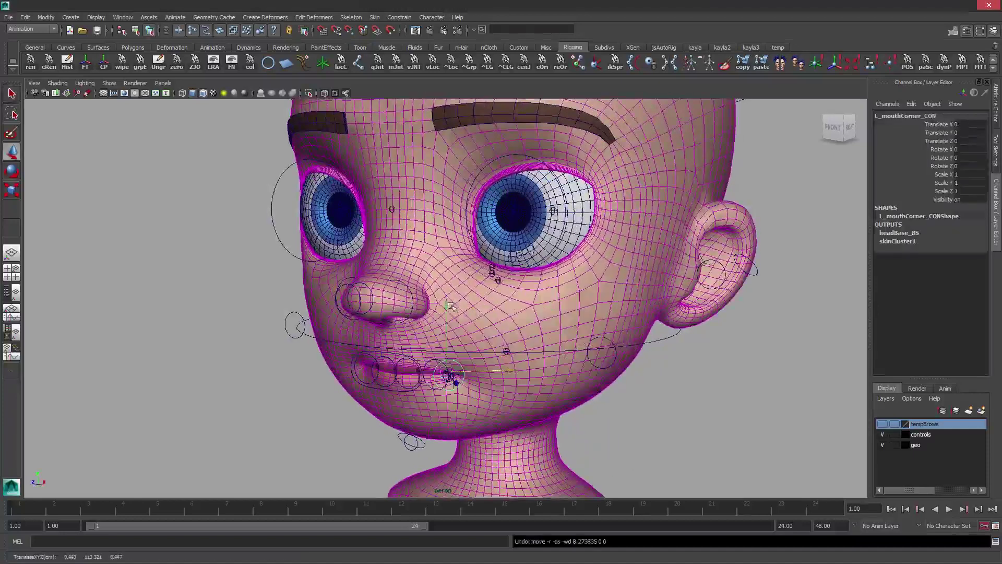
pyautogui.moveTo(451, 307); pyautogui.dragTo(449, 263)
pyautogui.hotkey('ctrl', 'z')
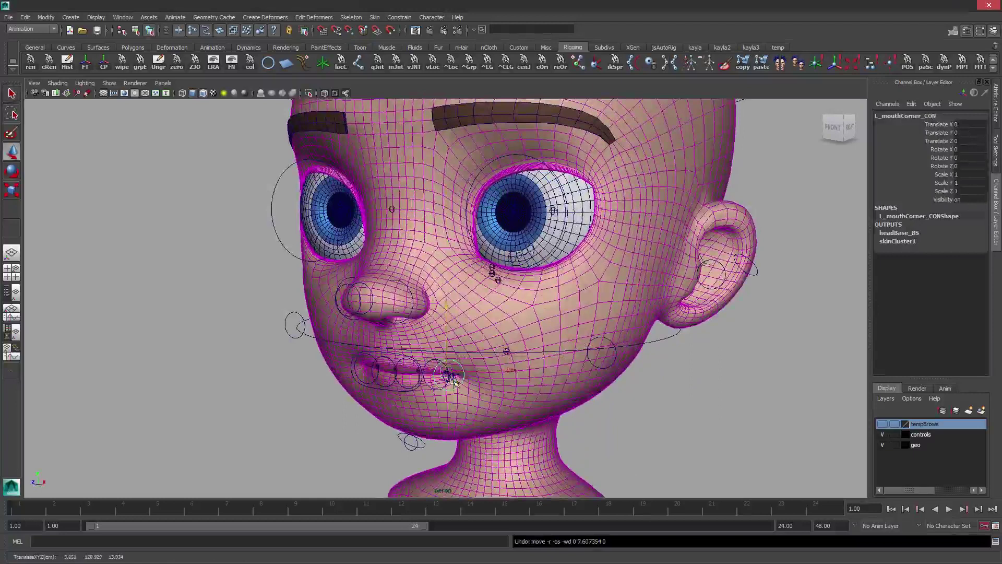
# Try pulling the left mouth corner control diagonally outward and up into a smile, and undo the moves.
pyautogui.moveTo(450, 375); pyautogui.dragTo(523, 335)
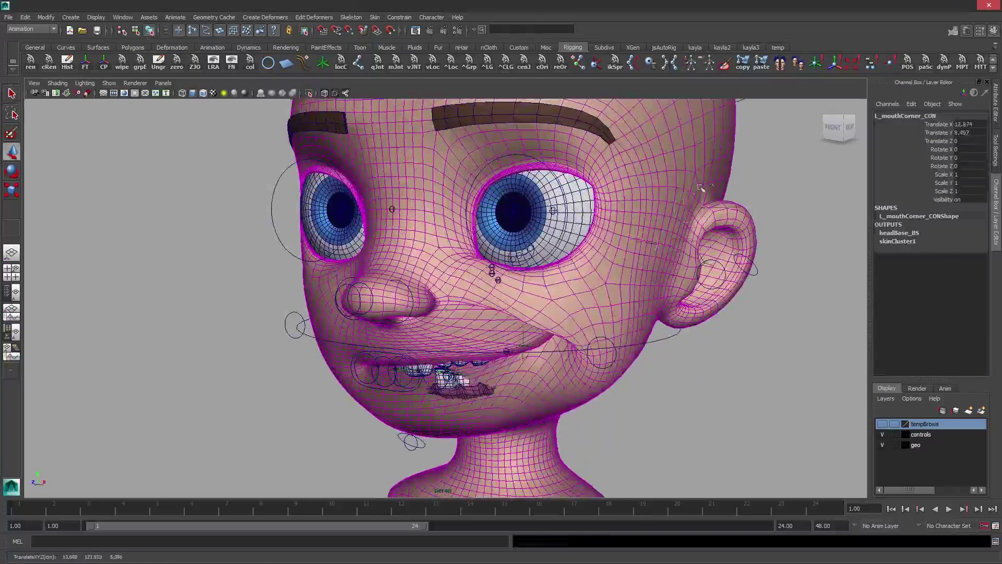
pyautogui.moveTo(700, 188); pyautogui.dragTo(703, 185)
pyautogui.keyDown('alt'); pyautogui.moveTo(441, 342); pyautogui.dragTo(555, 343); pyautogui.keyUp('alt')
pyautogui.hotkey('ctrl', 'z')
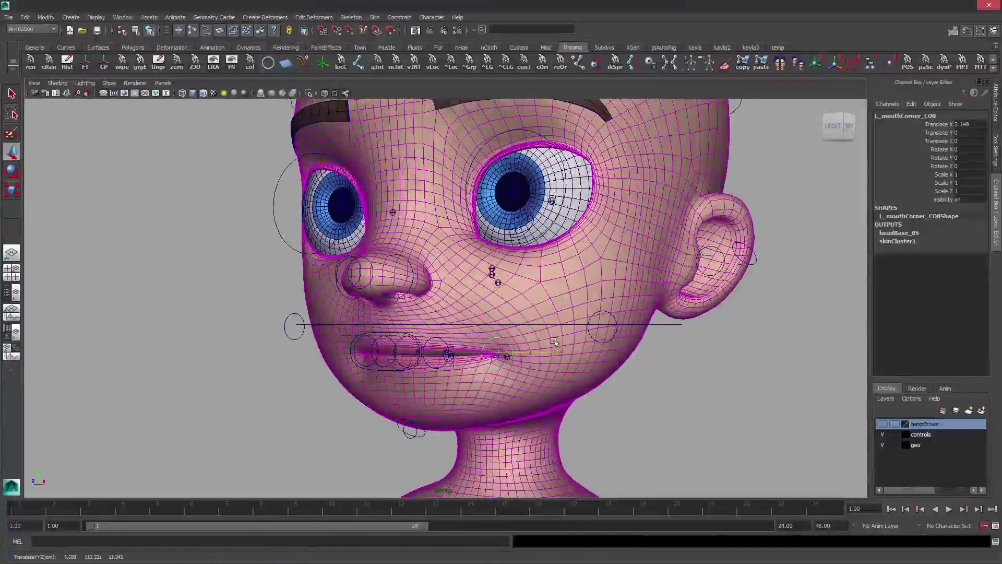
pyautogui.hotkey('ctrl', 'z')
# Test the left mouth corner control's upward motion alone and combined with an outward pull, undoing all moves.
pyautogui.moveTo(447, 286); pyautogui.dragTo(447, 259)
pyautogui.hotkey('ctrl', 'z')
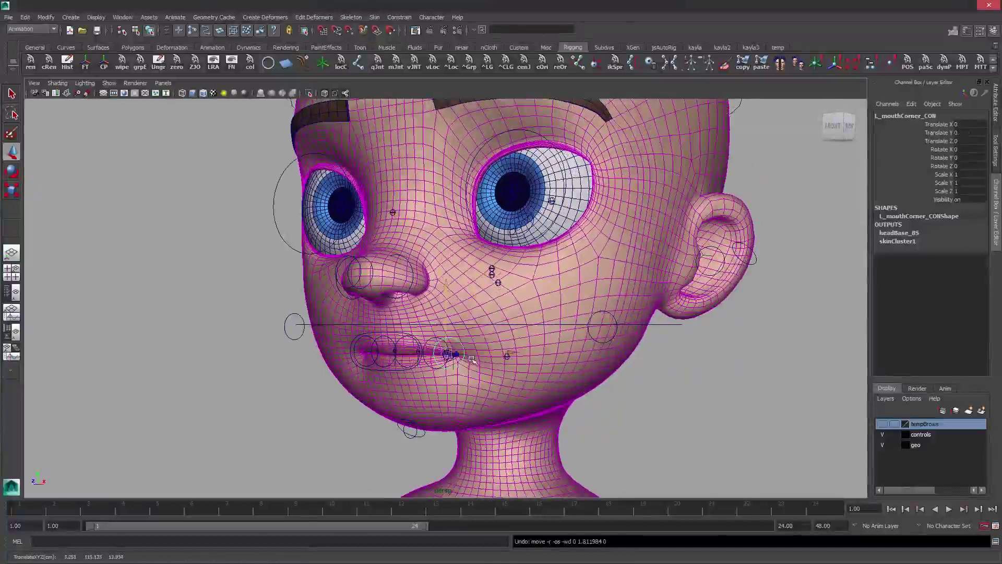
pyautogui.moveTo(476, 351); pyautogui.dragTo(496, 345)
pyautogui.moveTo(473, 285); pyautogui.dragTo(473, 246)
pyautogui.moveTo(468, 315); pyautogui.dragTo(616, 278)
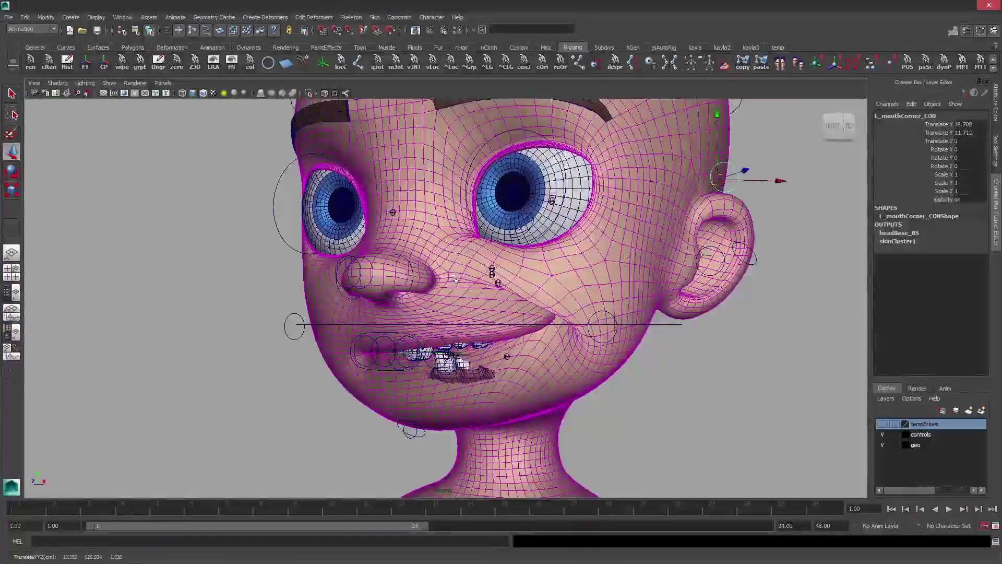
pyautogui.hotkey('ctrl', 'z')
pyautogui.hotkey('ctrl', 'z')
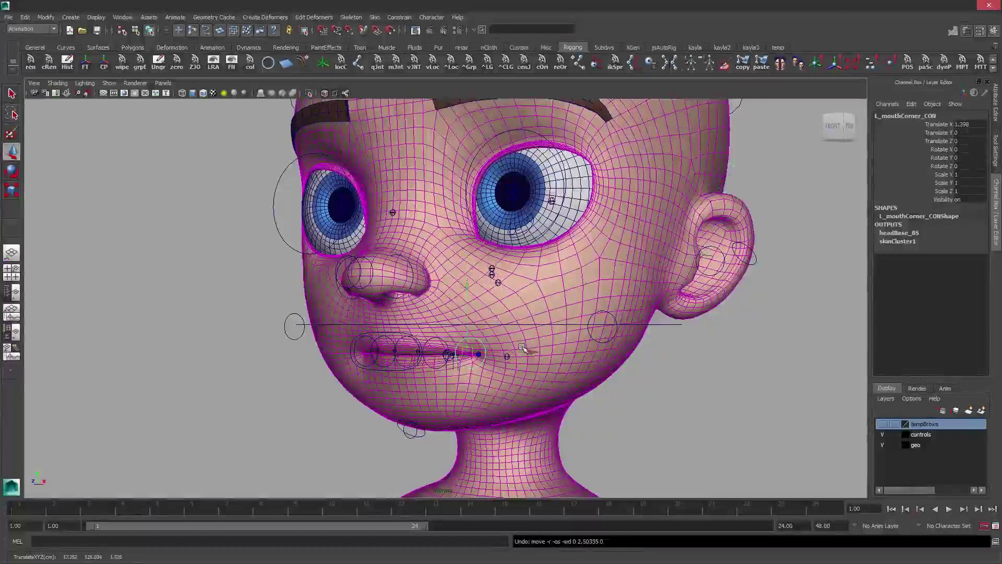
pyautogui.hotkey('ctrl', 'z')
# Clear the selection, return to the Select tool and save the scene.
pyautogui.click(755, 384)
pyautogui.press('q')
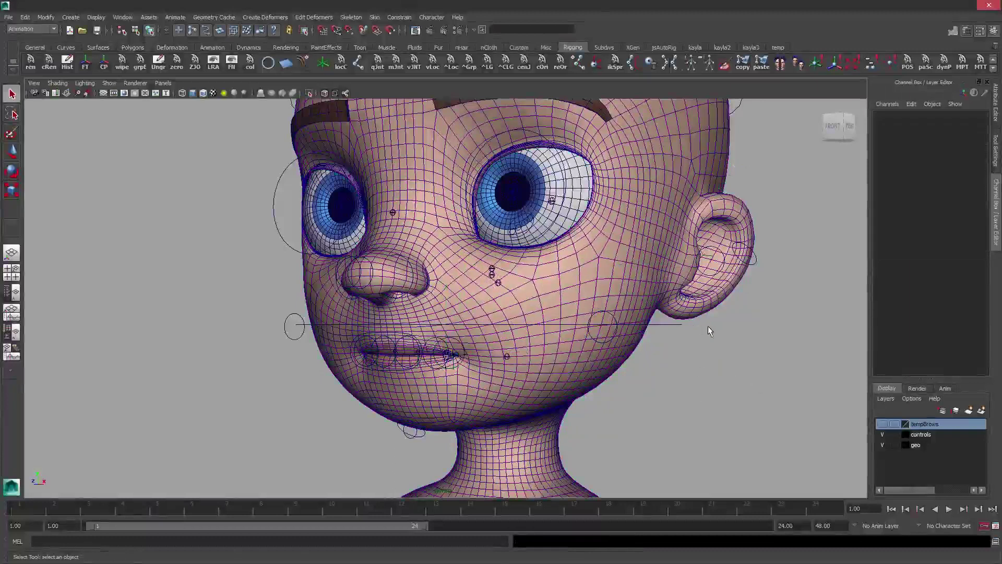
pyautogui.hotkey('ctrl', 's')
# Load the head mesh head_GEO into the SHAPES editor with headBase_BS as the blend shape node.
pyautogui.click(701, 352)
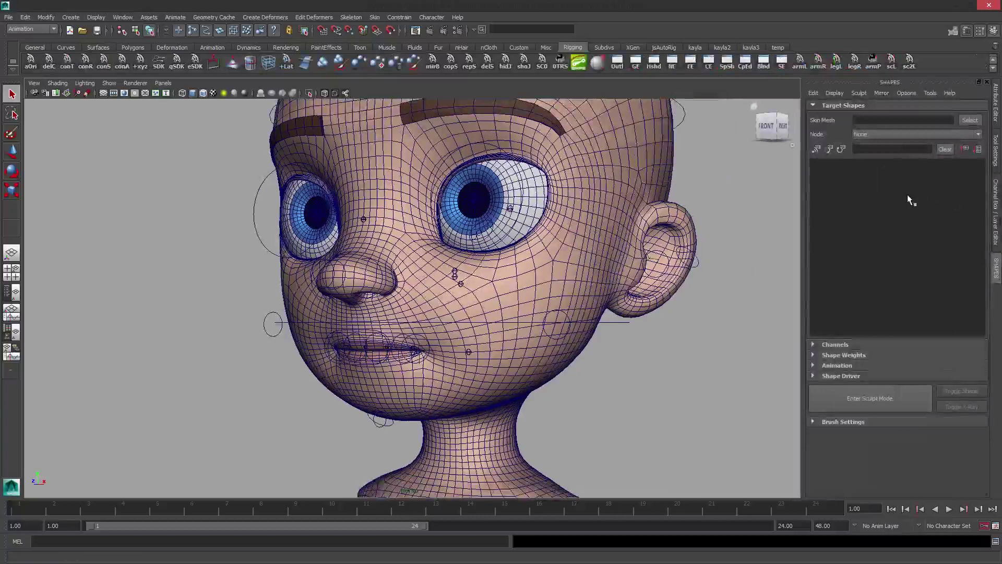
pyautogui.click(577, 215)
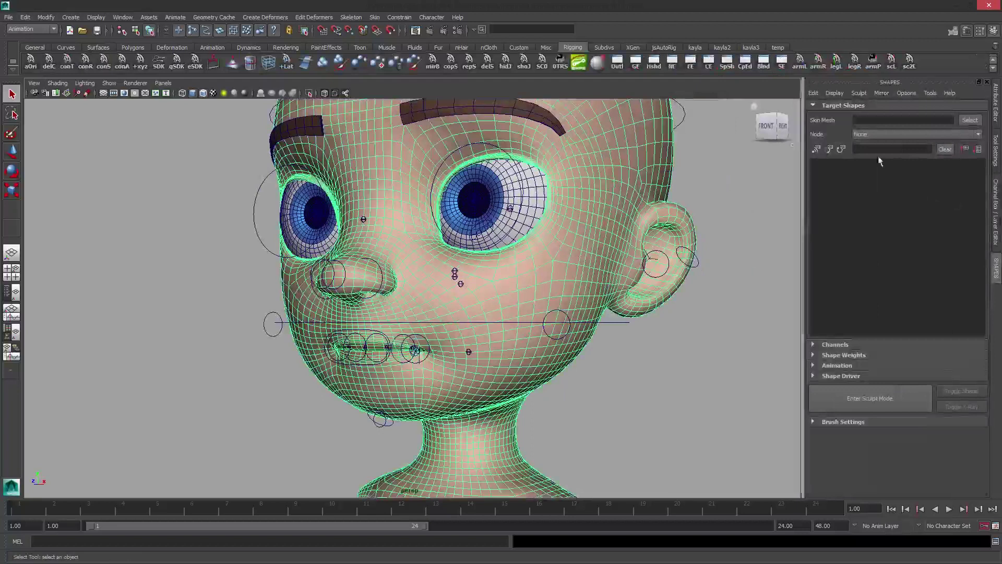
pyautogui.click(969, 122)
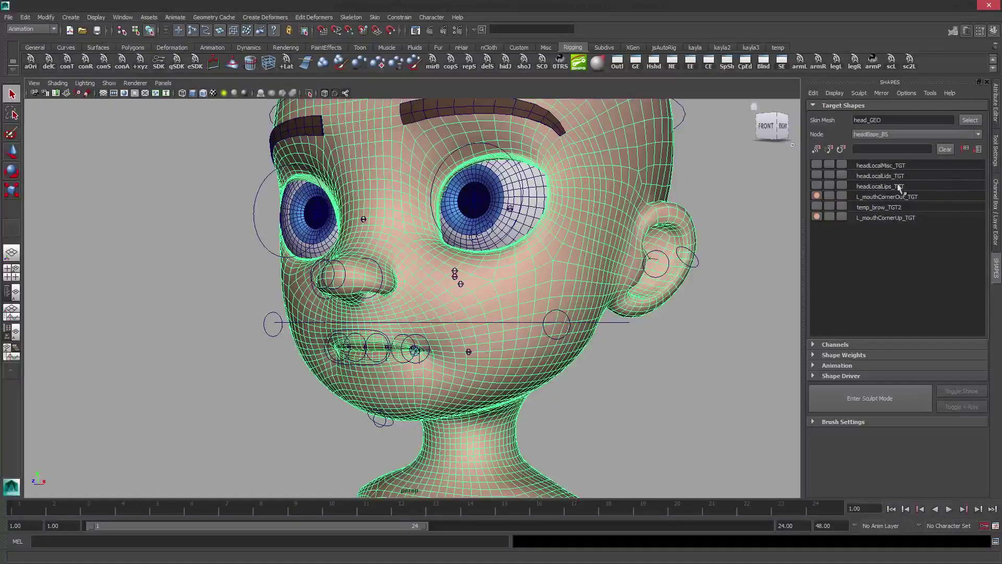
pyautogui.click(894, 134)
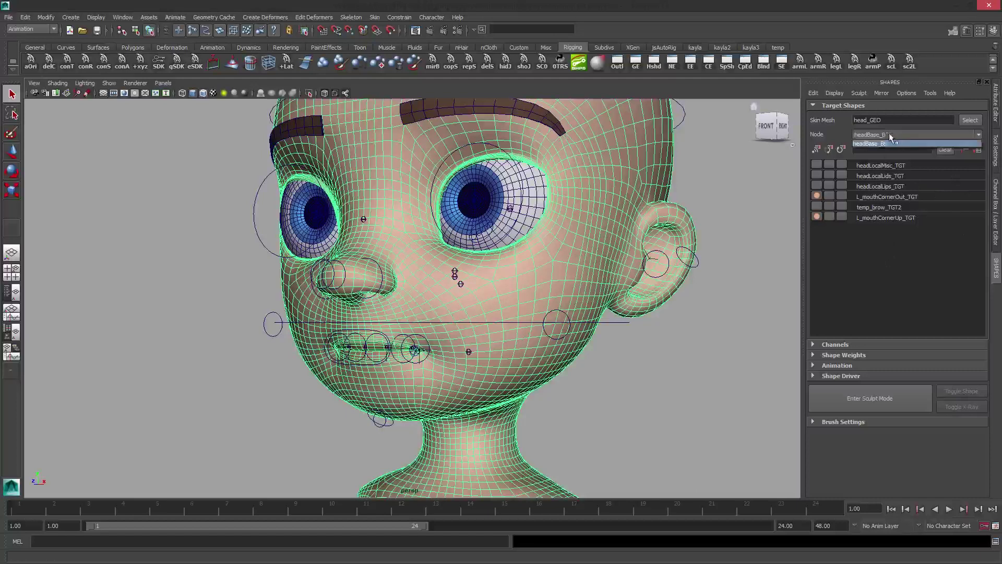
pyautogui.click(894, 142)
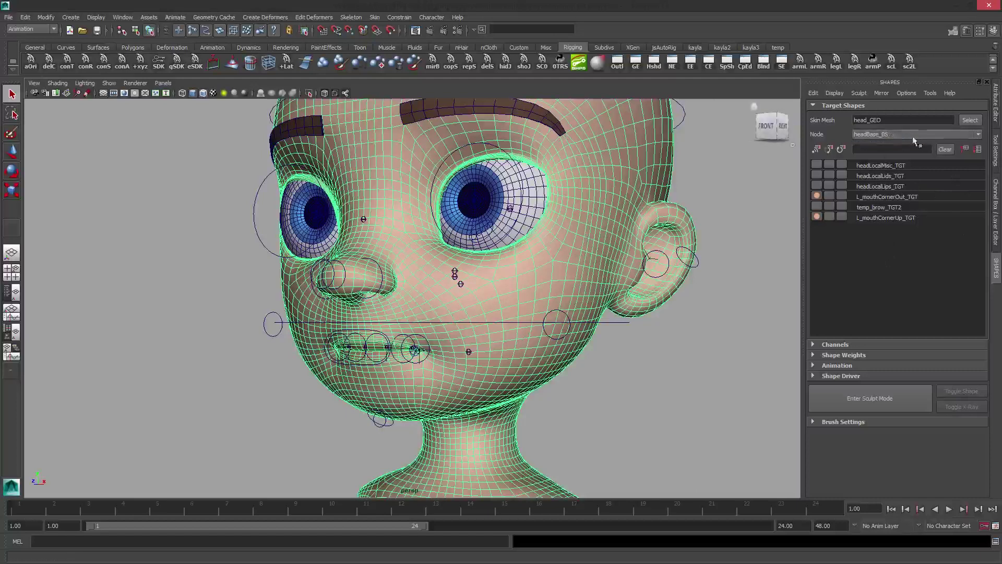
# Review the existing blend shape targets, including L_mouthCornerOut_TGT and L_mouthCornerUp_TGT, and leave no target selected.
pyautogui.click(913, 216)
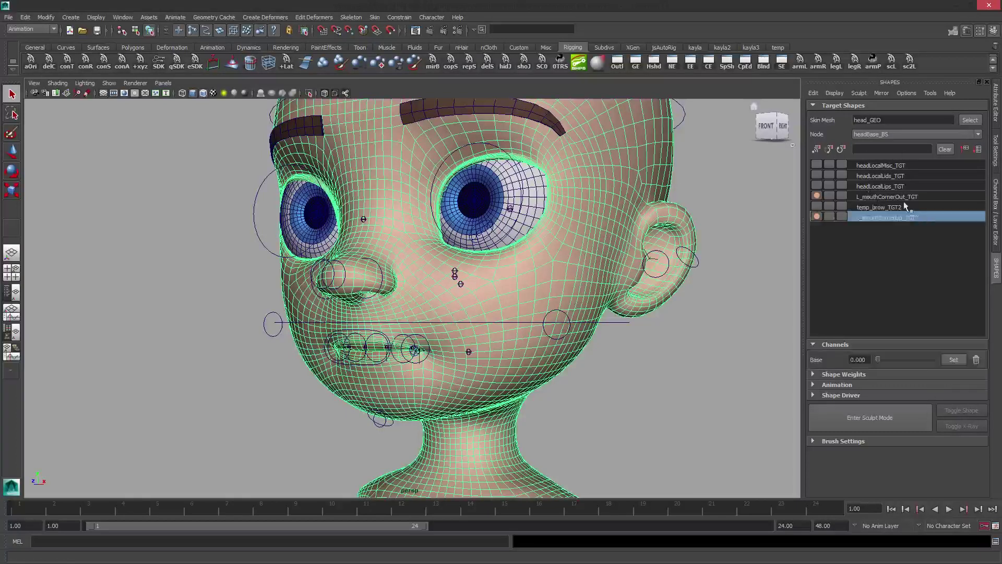
pyautogui.click(906, 204)
pyautogui.click(904, 186)
pyautogui.click(901, 217)
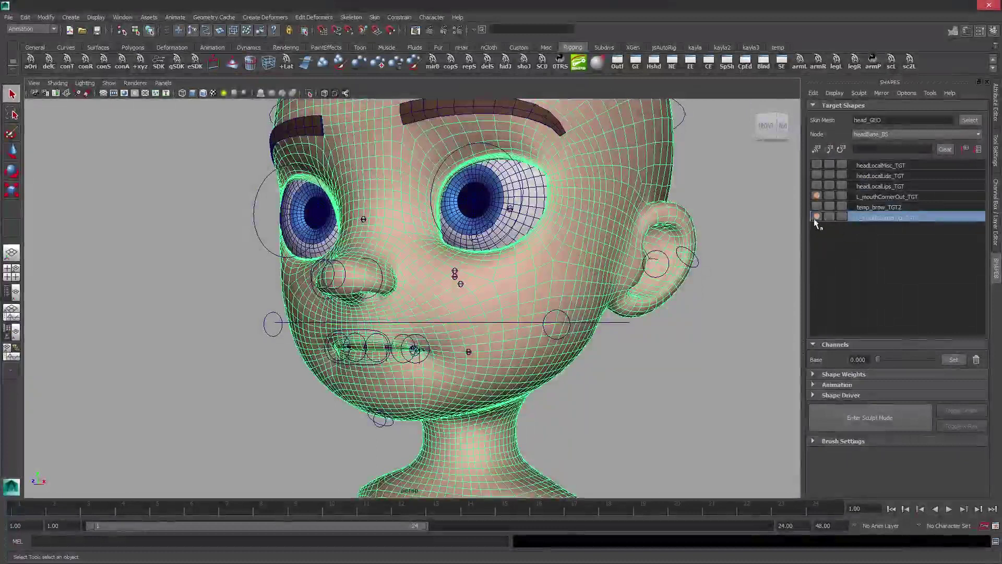
pyautogui.click(817, 197)
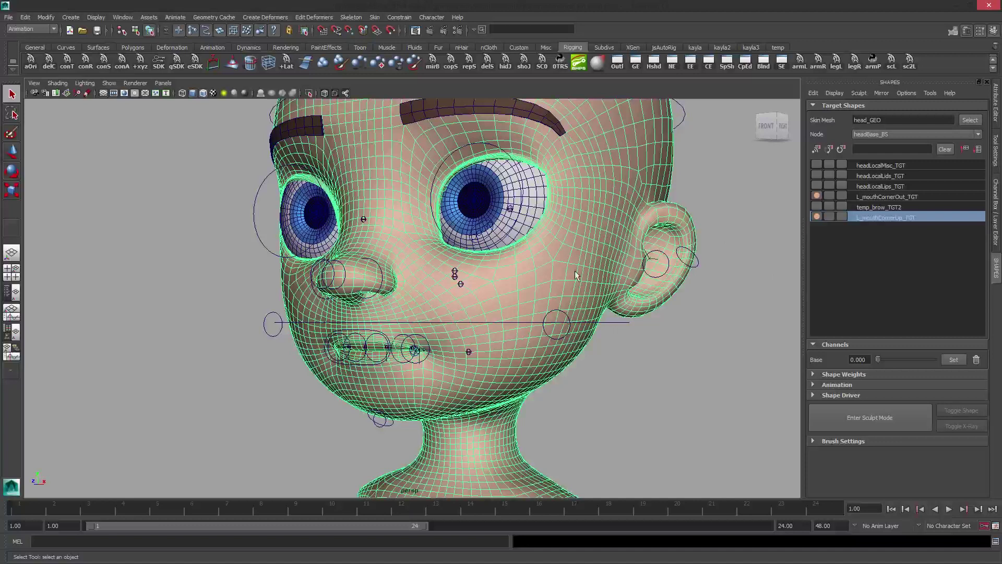
pyautogui.click(869, 264)
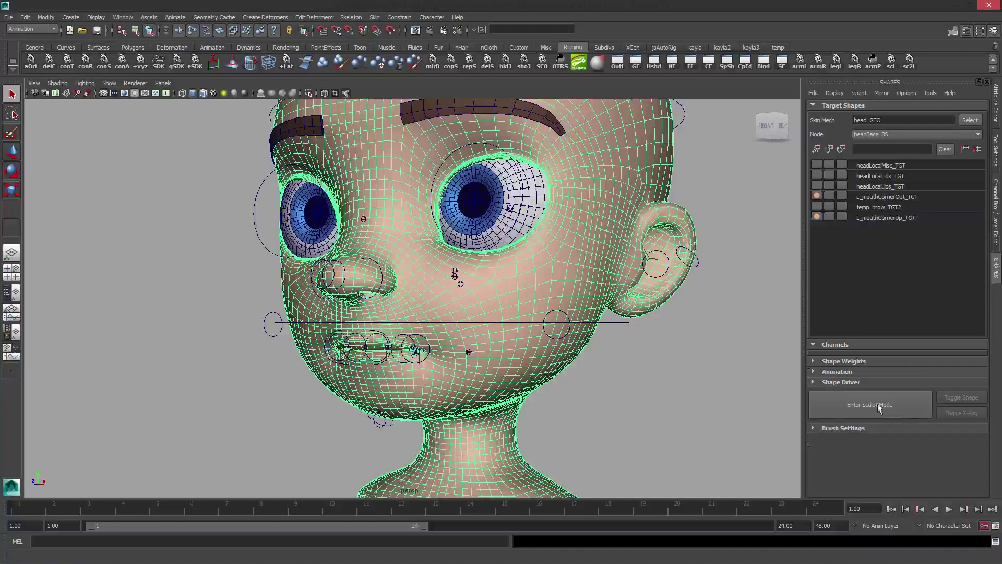
# Enter sculpt mode on the head and pull the left cheek face up toward the ear with soft selection.
pyautogui.click(870, 407)
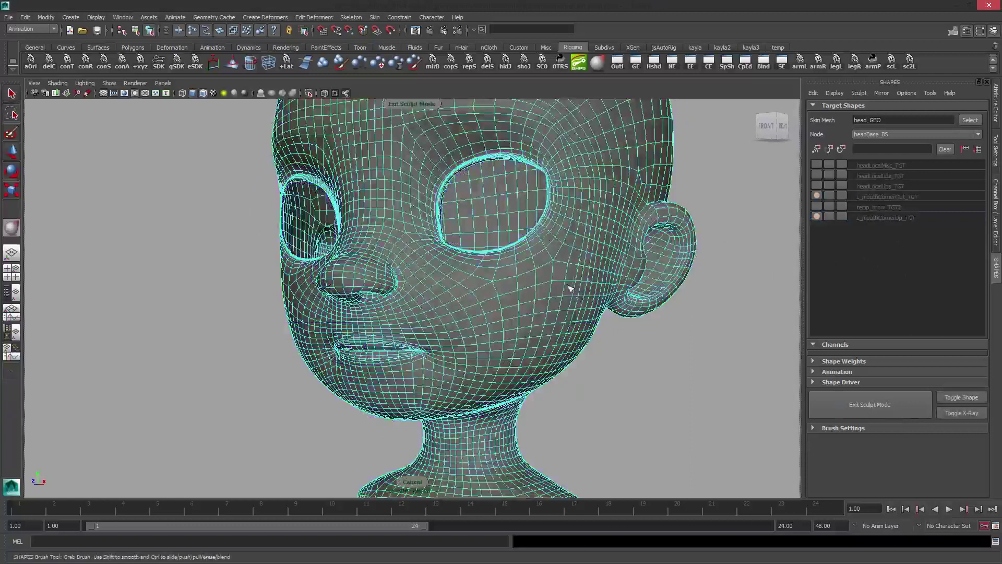
pyautogui.click(559, 269)
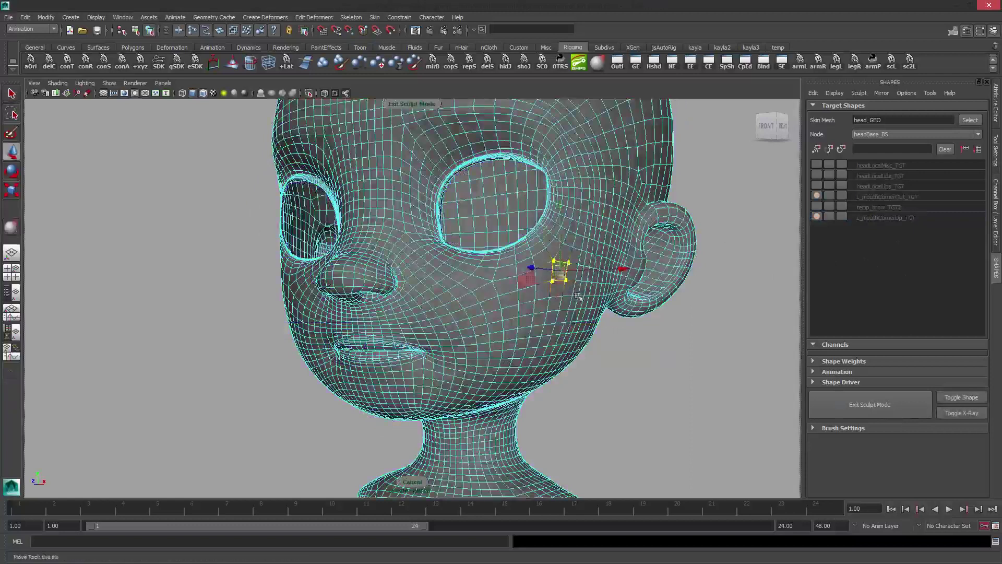
pyautogui.press('b')
pyautogui.moveTo(559, 271); pyautogui.dragTo(663, 219)
pyautogui.click(746, 287)
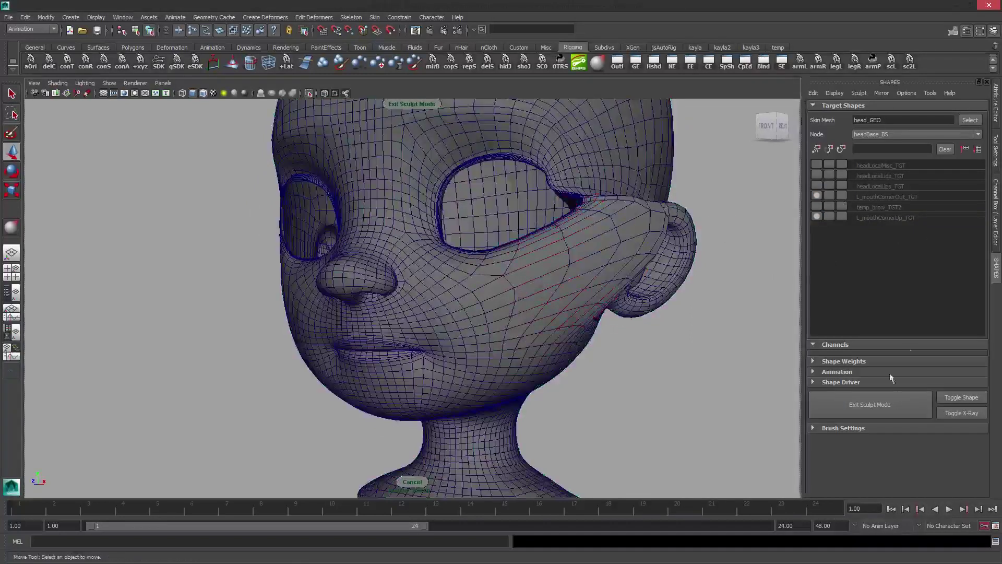
# Exit sculpt mode, lower the newly sculpted target's weight to 0 and delete that target from headBase_BS.
pyautogui.click(862, 408)
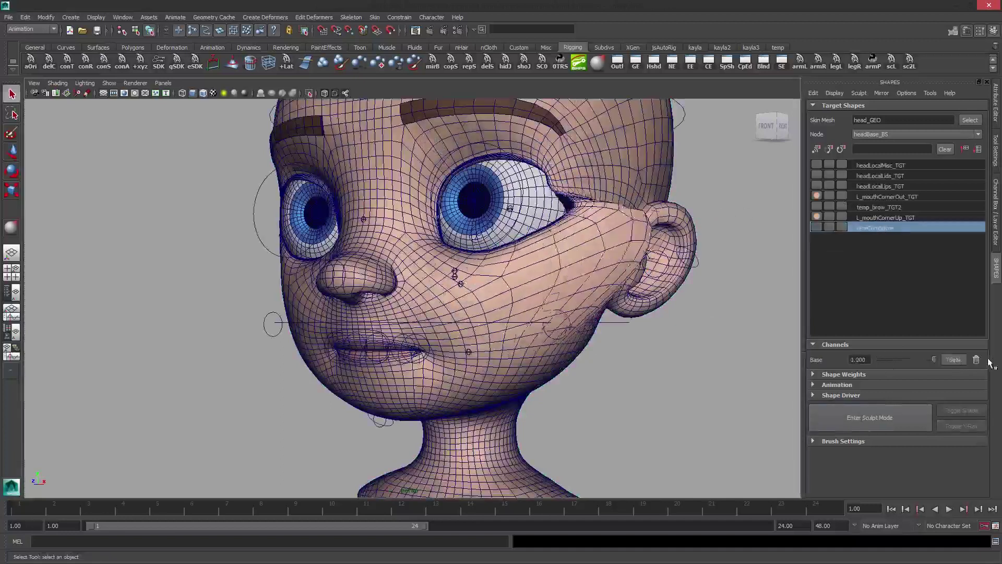
pyautogui.moveTo(887, 360); pyautogui.dragTo(850, 365)
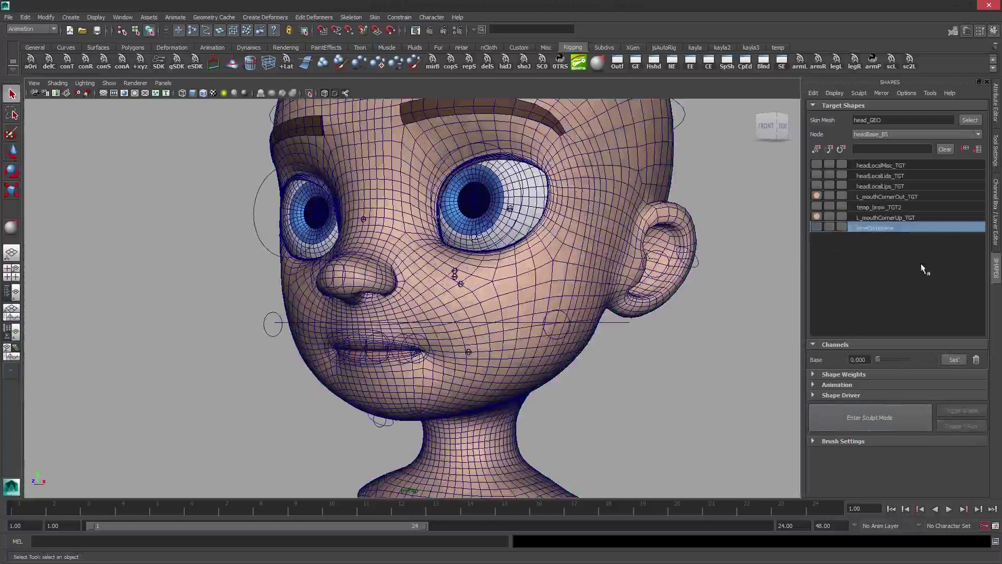
pyautogui.doubleClick(881, 228)
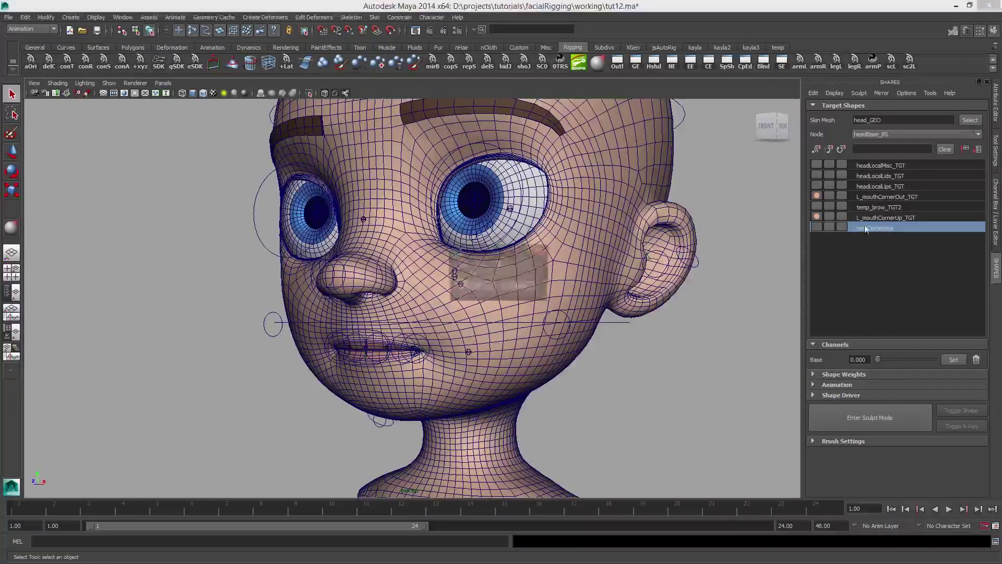
pyautogui.click(476, 286)
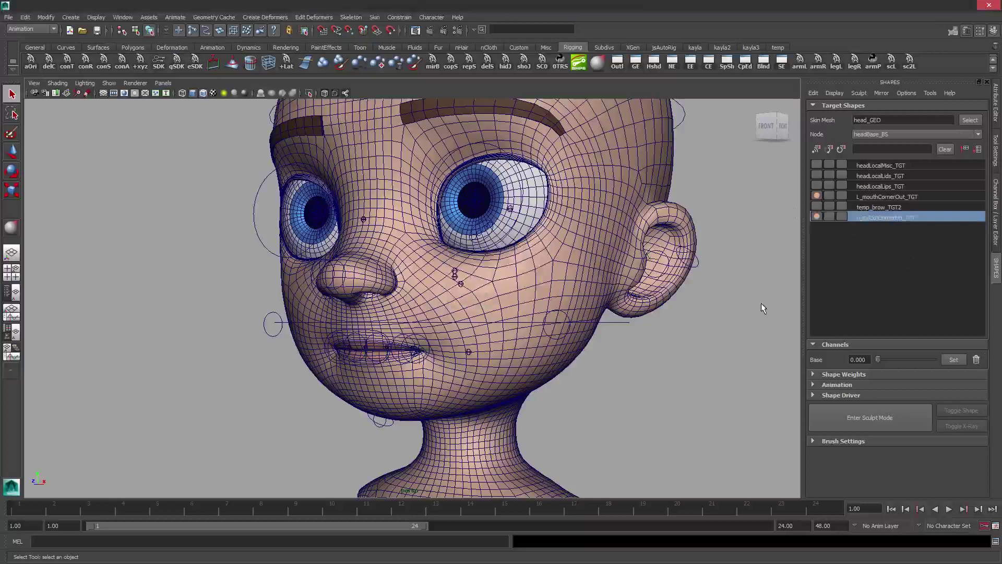
# Test the left mouth-corner control L_mouthCorner_CON by pulling it far outward, and undo the moves.
pyautogui.click(416, 338)
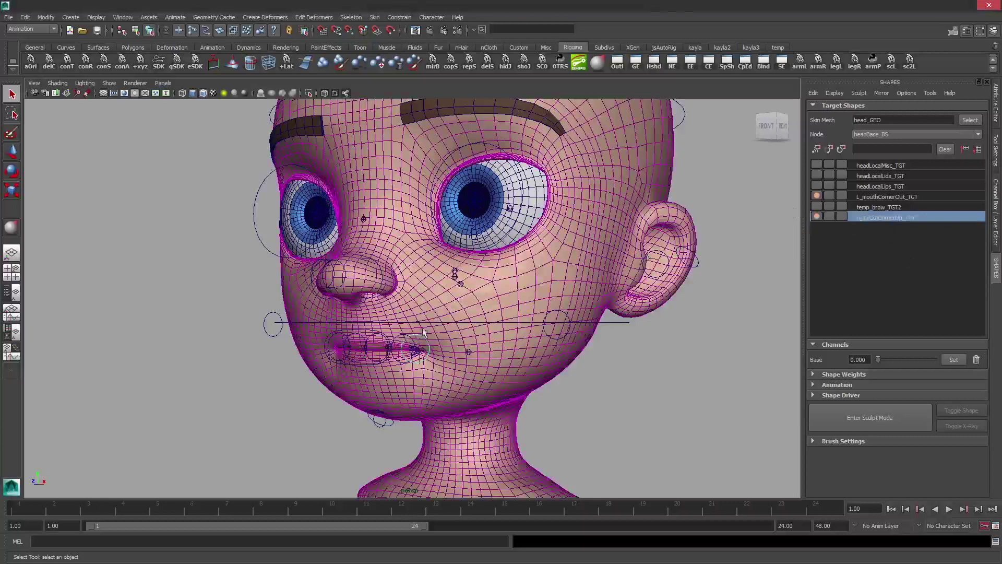
pyautogui.press('w')
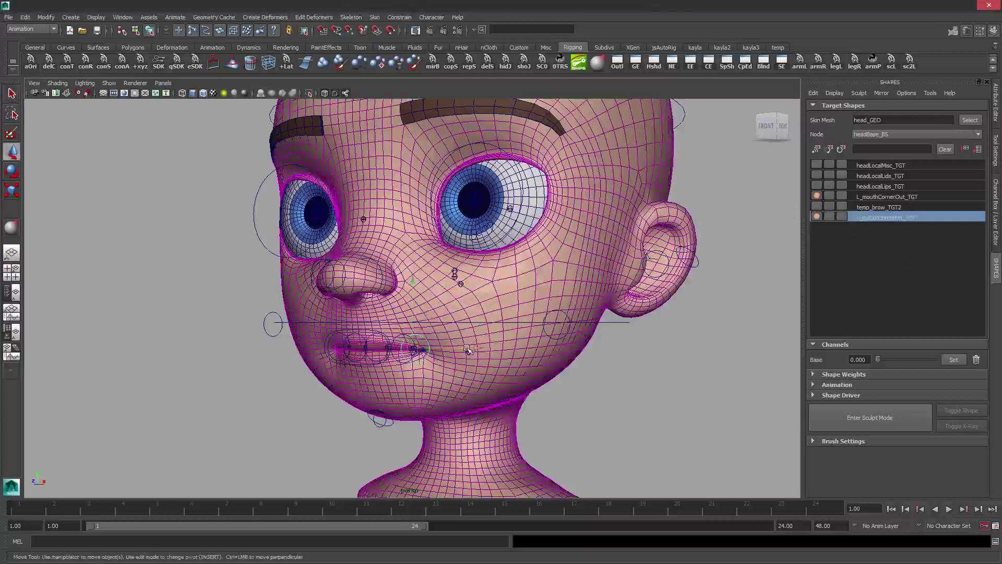
pyautogui.moveTo(468, 349); pyautogui.dragTo(767, 347)
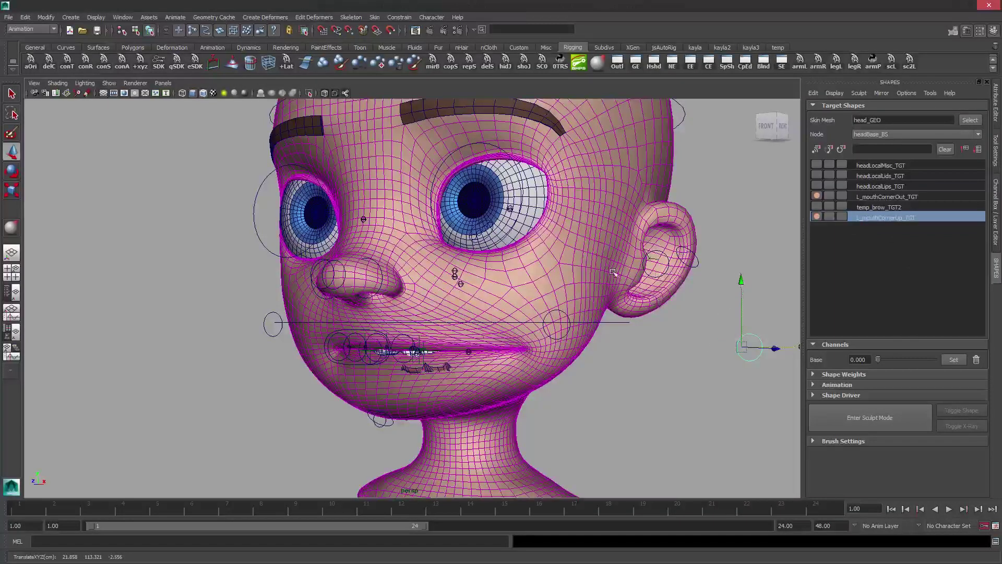
pyautogui.hotkey('ctrl', 'z')
pyautogui.click(996, 219)
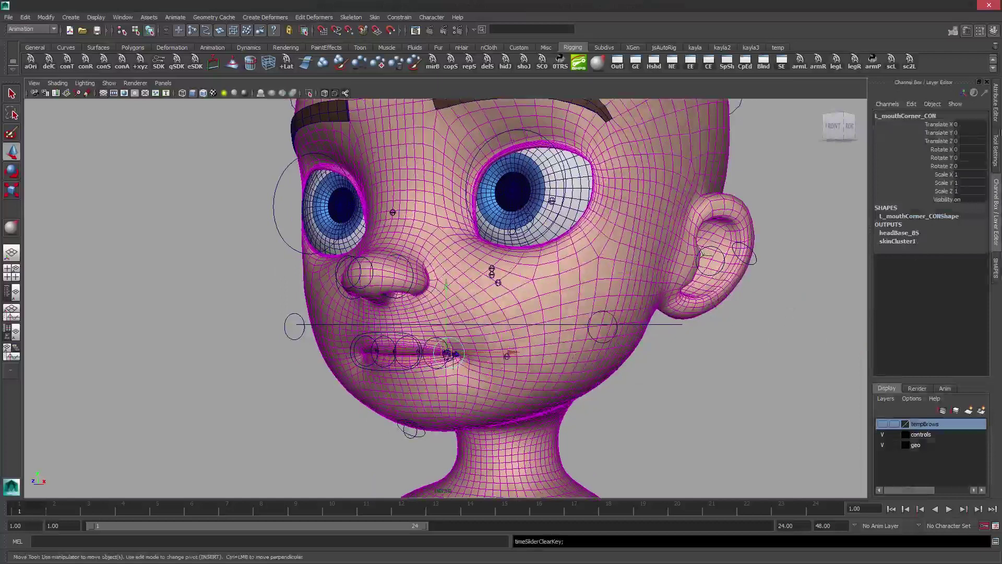
pyautogui.click(996, 104)
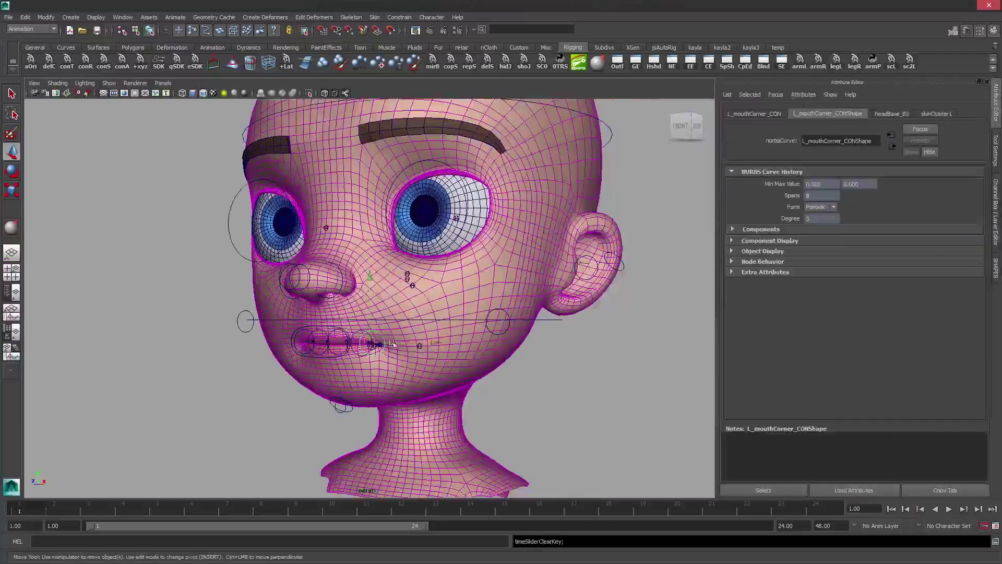
pyautogui.moveTo(404, 343); pyautogui.dragTo(662, 334)
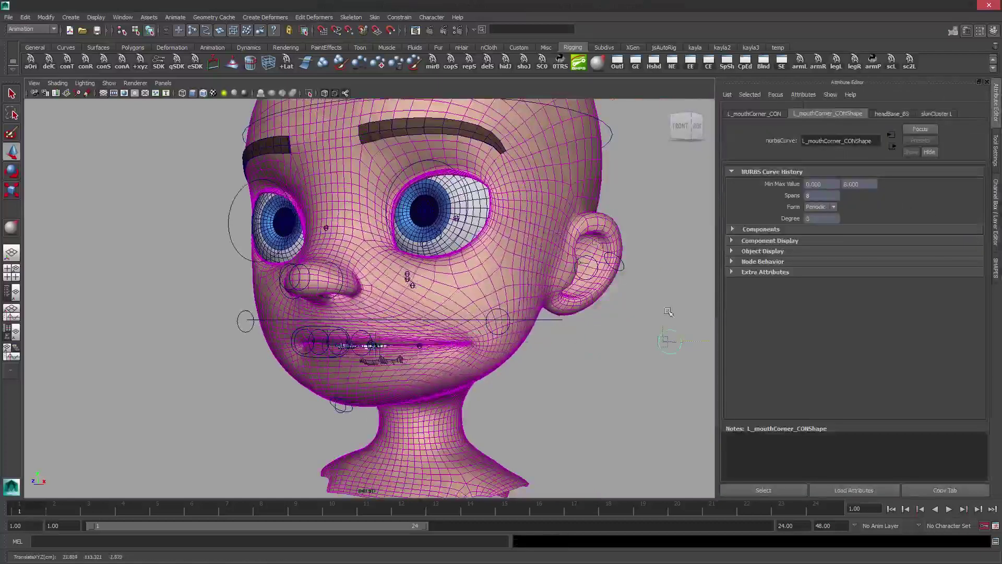
pyautogui.hotkey('ctrl', 'z')
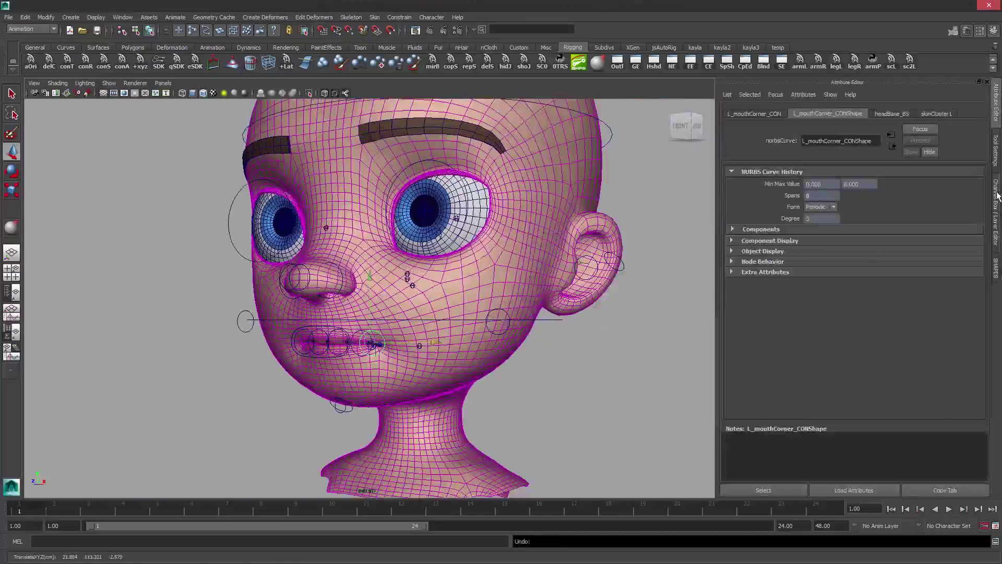
# Move L_mouthCorner_CON outward along X and expand its translate limit settings.
pyautogui.click(996, 196)
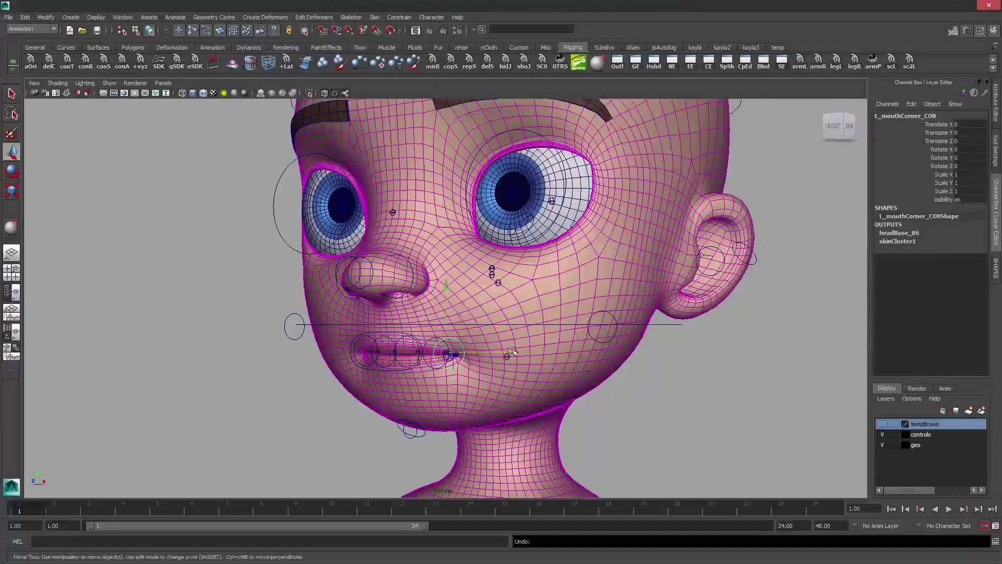
pyautogui.moveTo(512, 352); pyautogui.dragTo(655, 351)
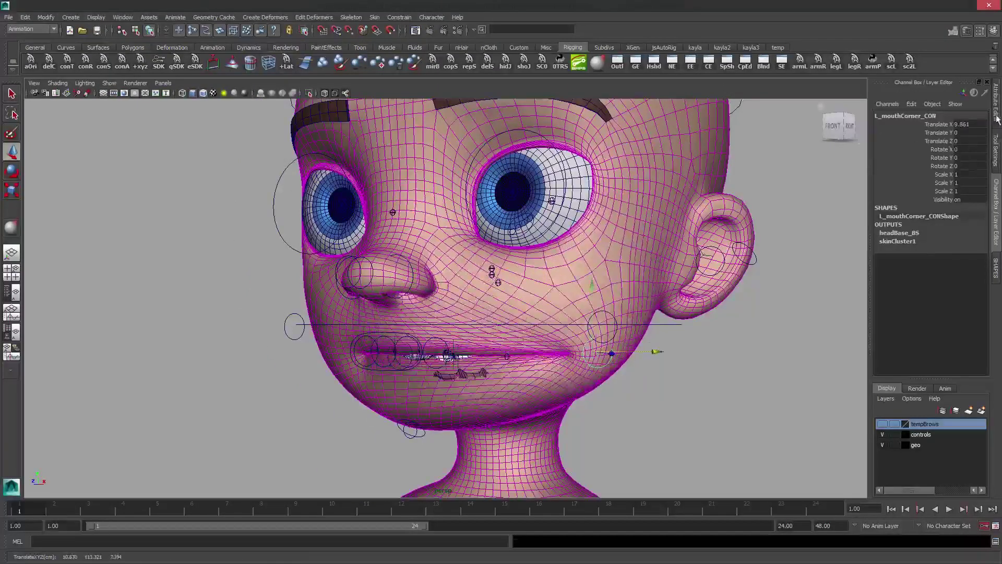
pyautogui.click(997, 119)
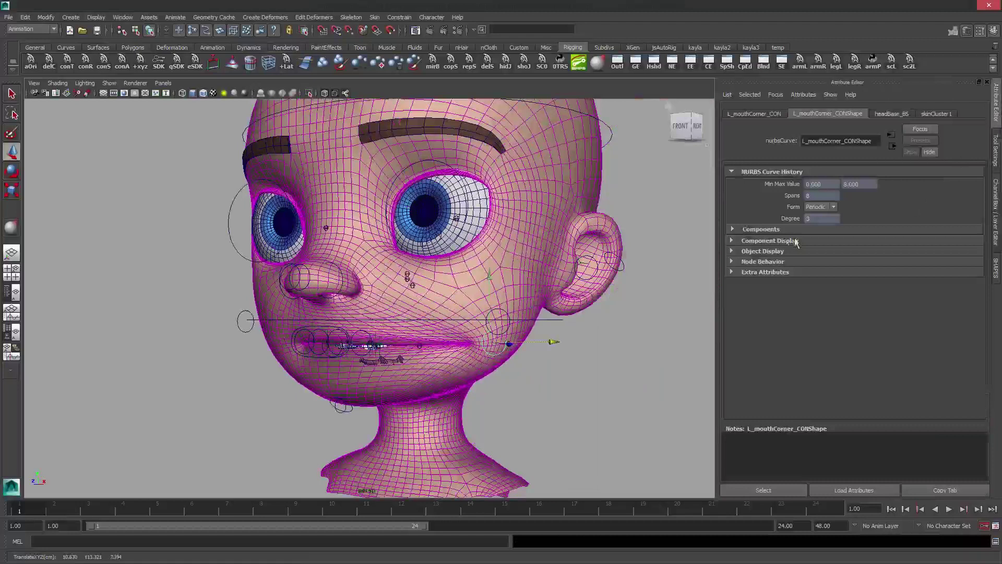
pyautogui.click(767, 116)
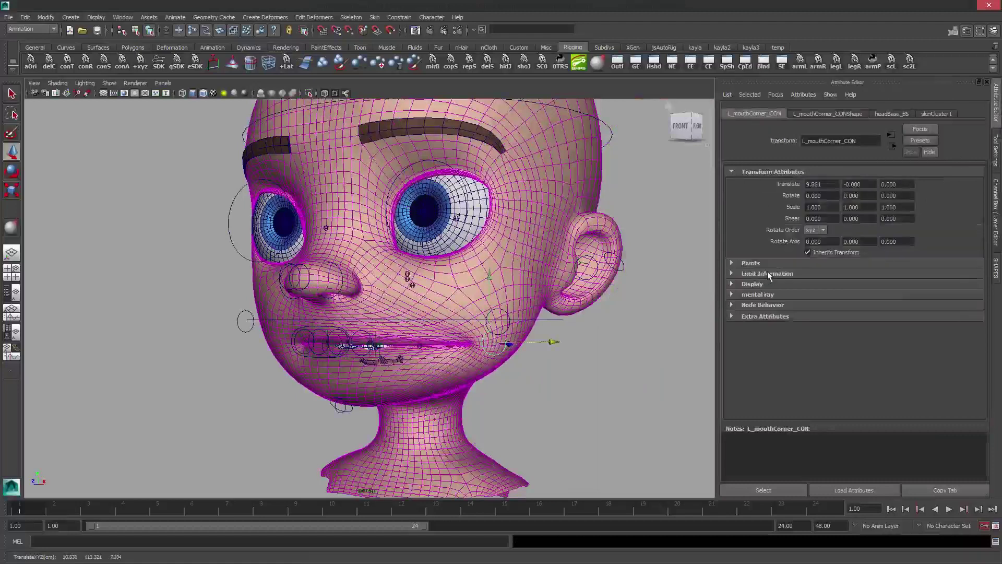
pyautogui.click(769, 274)
pyautogui.click(757, 285)
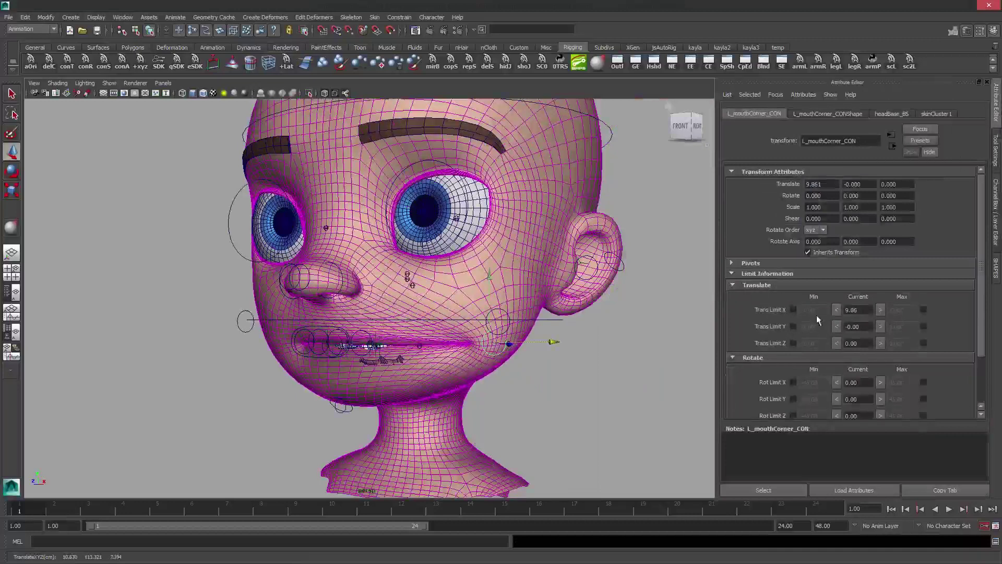
# Set the control's X translation to 9 and enable it as the maximum X limit, undoing the test movement.
pyautogui.doubleClick(856, 310)
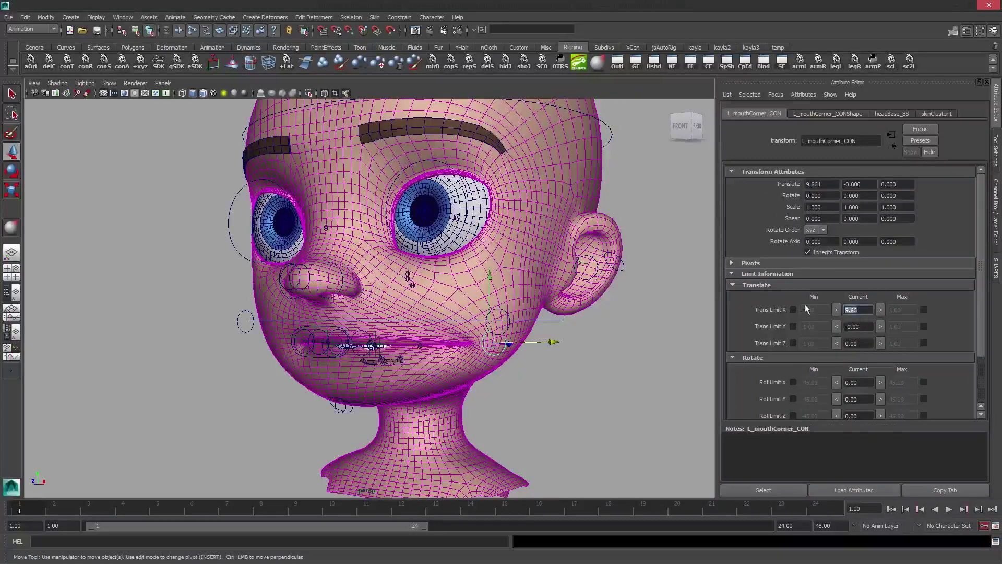
pyautogui.write('9')
pyautogui.press('Return')
pyautogui.click(923, 310)
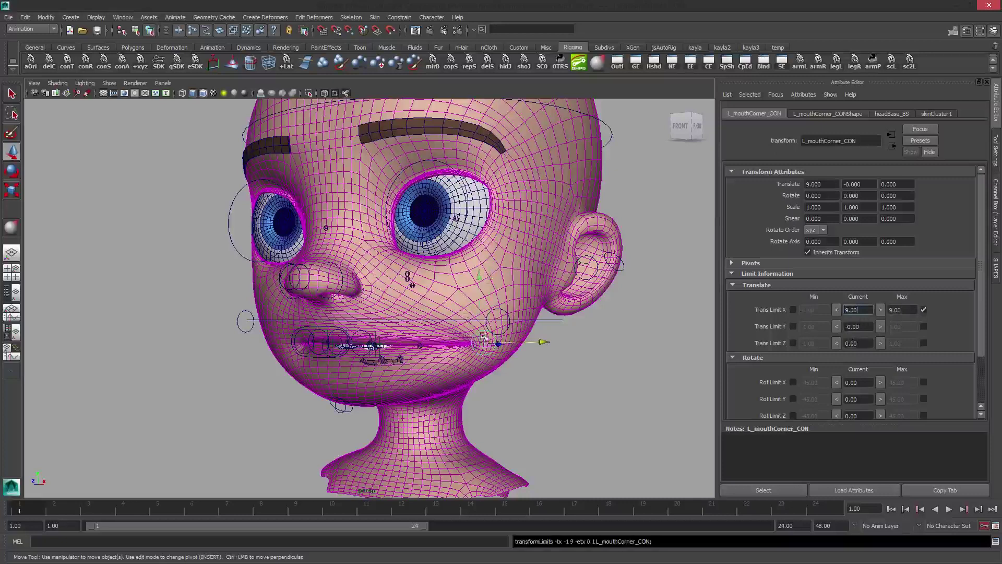
pyautogui.moveTo(485, 341); pyautogui.dragTo(622, 320)
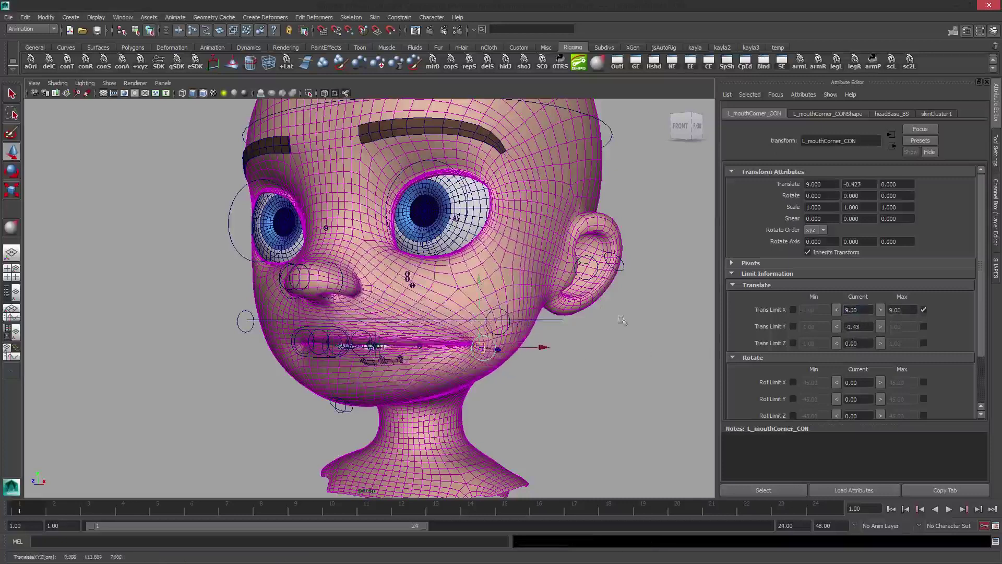
pyautogui.hotkey('ctrl', 'z')
# Raise the mouth-corner control, set its Y translation to 4 and enable that as the maximum Y limit.
pyautogui.moveTo(369, 263); pyautogui.dragTo(367, 231)
pyautogui.doubleClick(854, 327)
pyautogui.write('4')
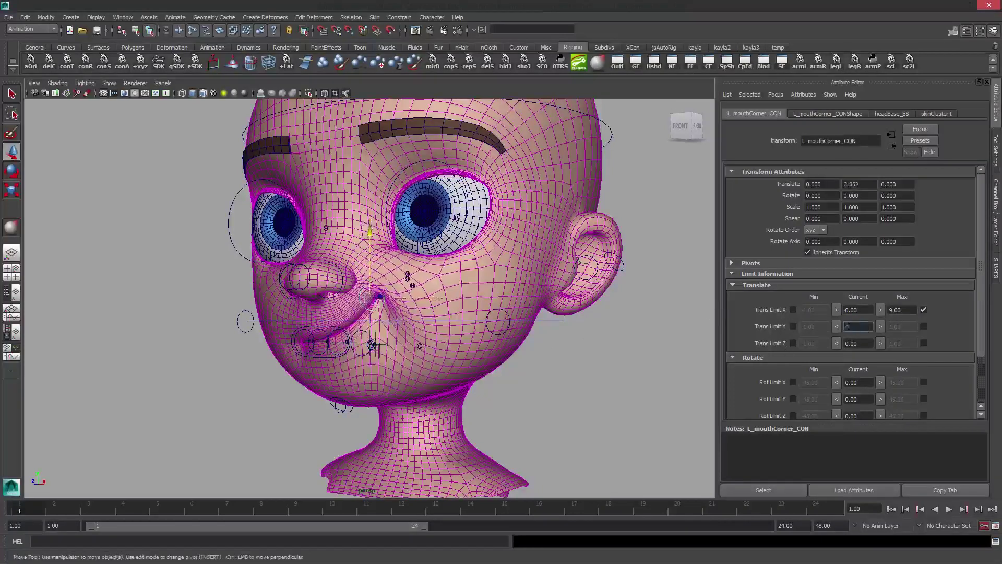
pyautogui.press('Return')
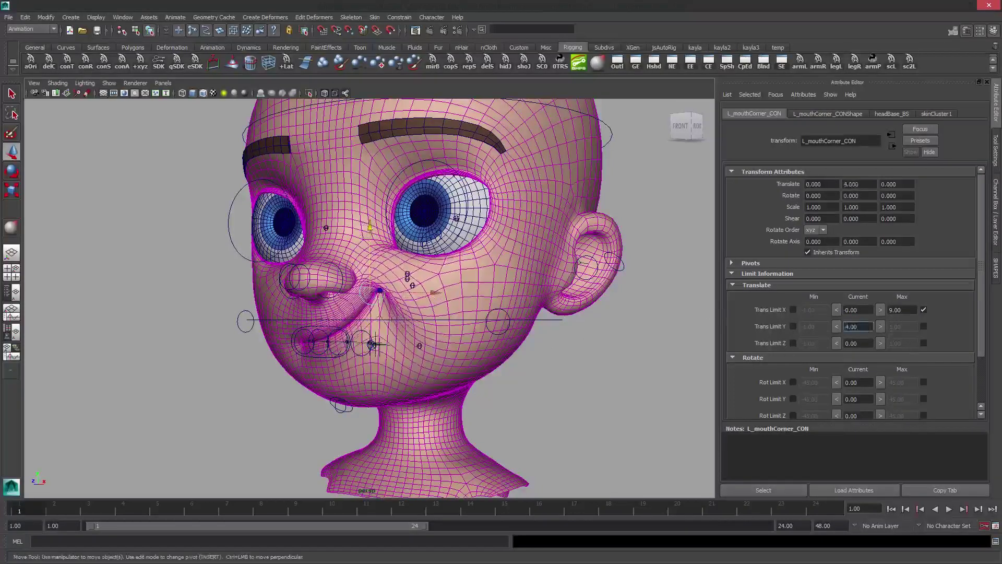
pyautogui.click(924, 327)
# Test the control's new translation limits by moving it around the mouth, and undo the movement.
pyautogui.moveTo(380, 291); pyautogui.dragTo(397, 344)
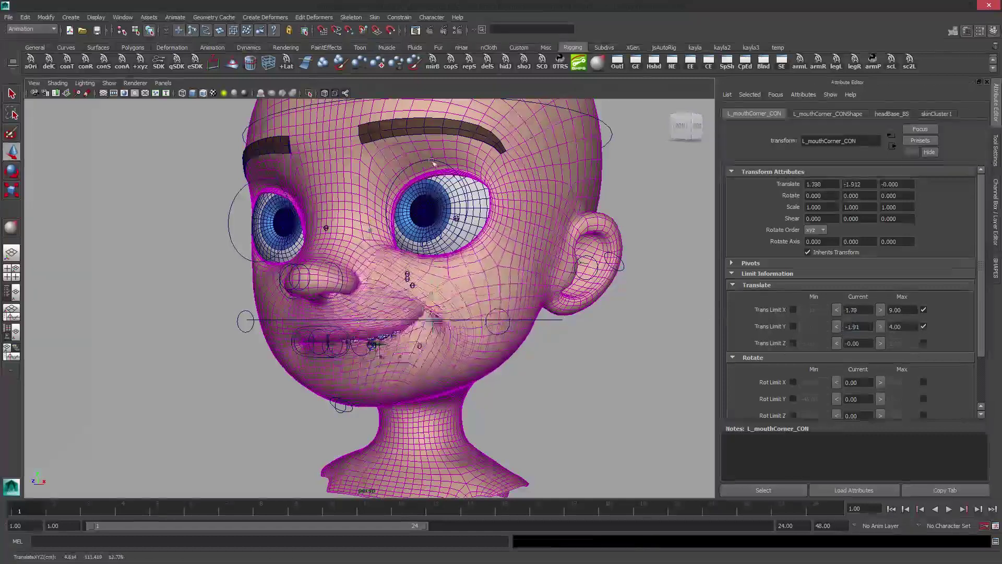
pyautogui.moveTo(432, 163); pyautogui.dragTo(624, 199)
pyautogui.hotkey('ctrl', 'z')
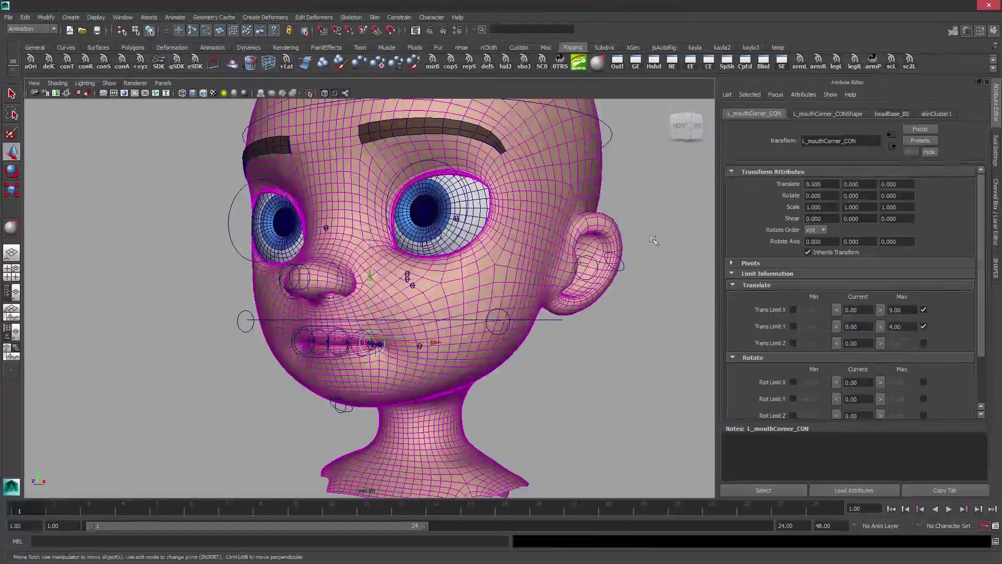
# Move L_mouthCorner_CON up and out to its limits at Translate X 9 and Y 4, and return to the SHAPES editor.
pyautogui.click(996, 206)
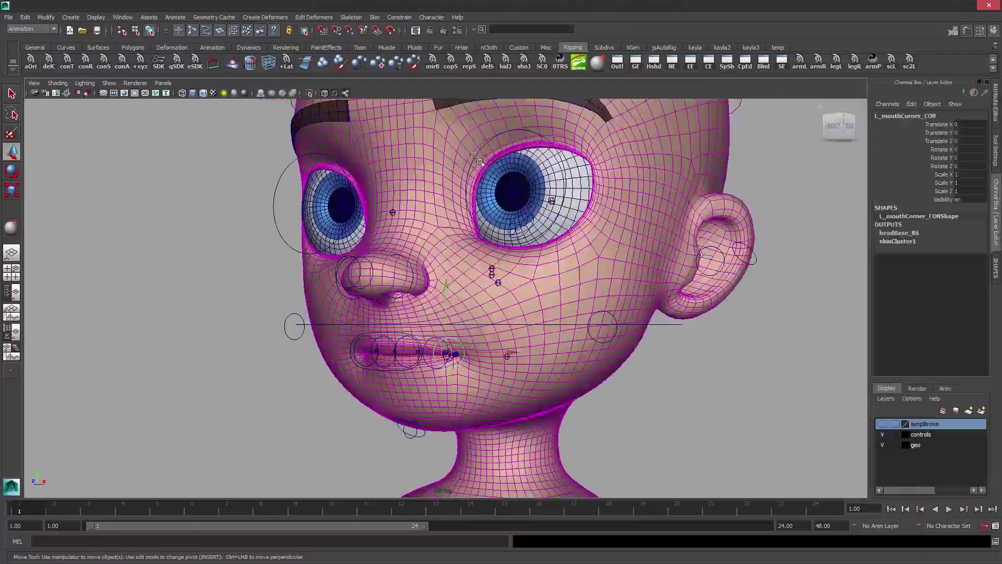
pyautogui.click(673, 266)
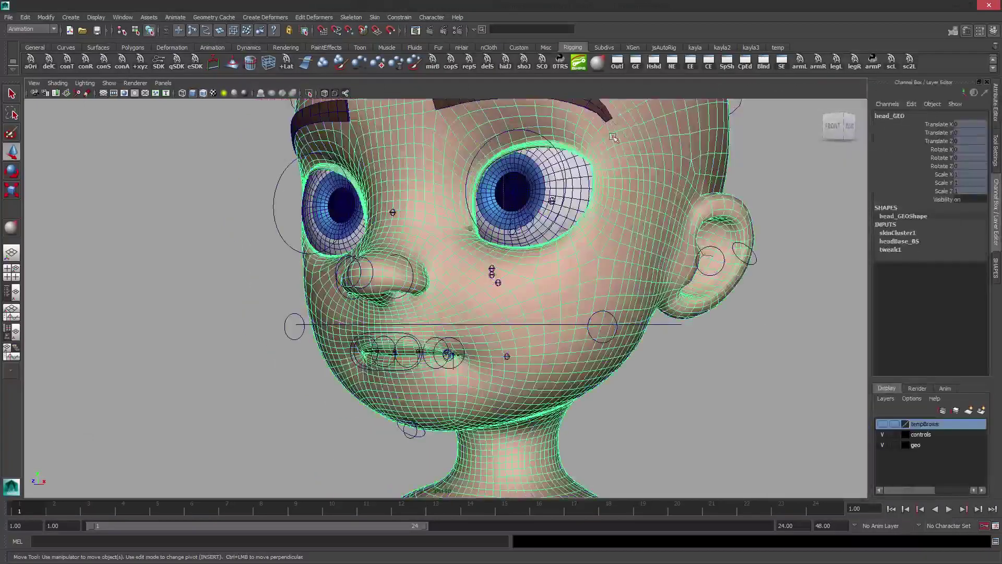
pyautogui.click(996, 266)
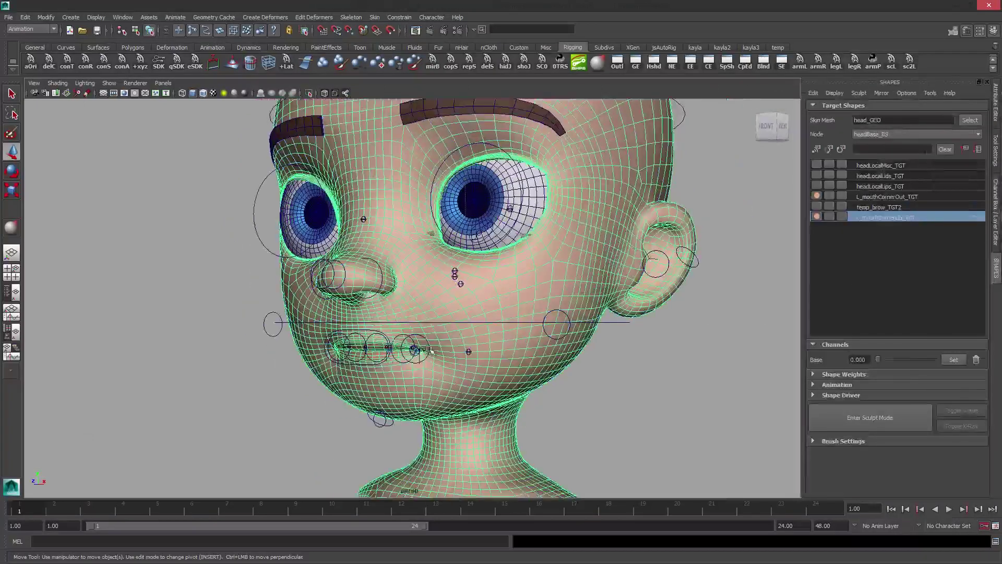
pyautogui.click(417, 336)
pyautogui.moveTo(416, 349); pyautogui.dragTo(555, 290)
pyautogui.click(995, 190)
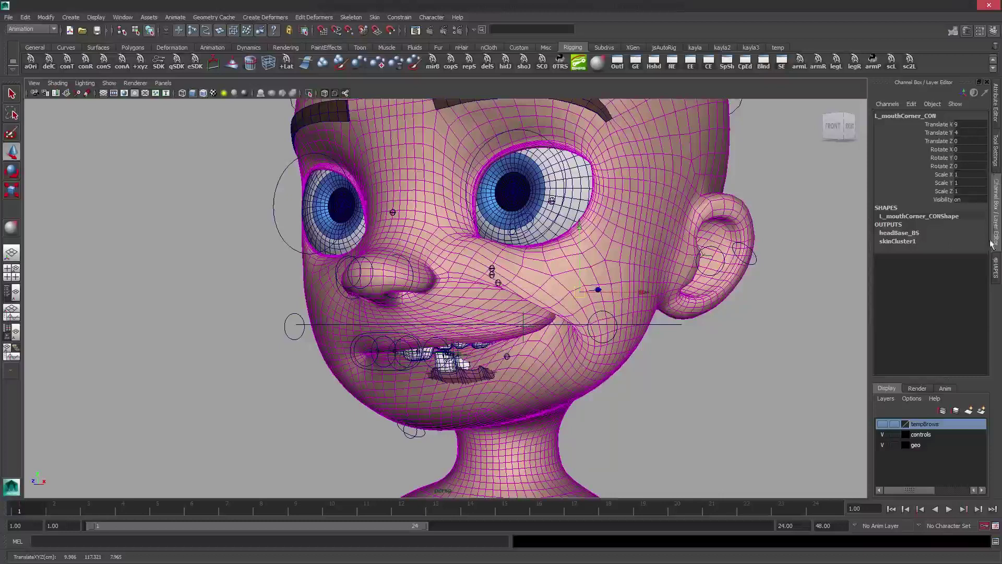
pyautogui.click(996, 262)
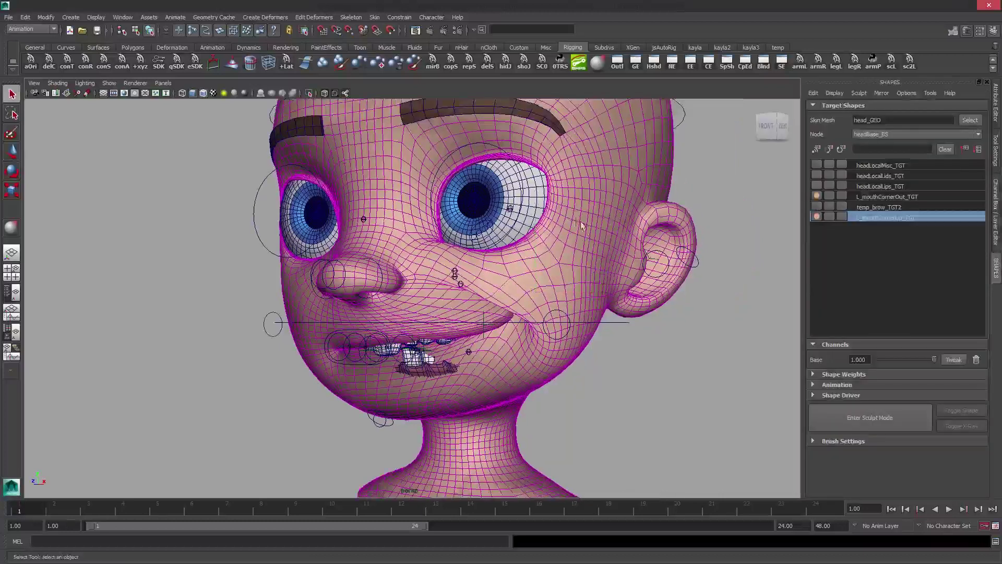
# Enter sculpt mode on the posed head and reshape the upper lip near the left mouth corner with soft selection.
pyautogui.click(866, 422)
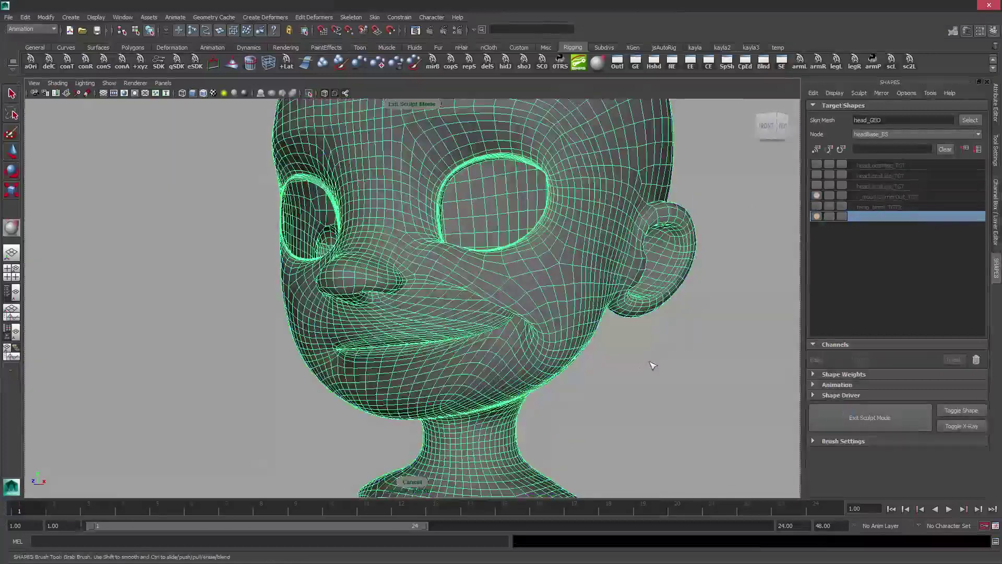
pyautogui.keyDown('alt'); pyautogui.moveTo(541, 266); pyautogui.dragTo(570, 327); pyautogui.keyUp('alt')
pyautogui.click(538, 292)
pyautogui.press('b')
pyautogui.press('w')
pyautogui.moveTo(568, 332); pyautogui.dragTo(527, 313, button='middle')
pyautogui.press('e')
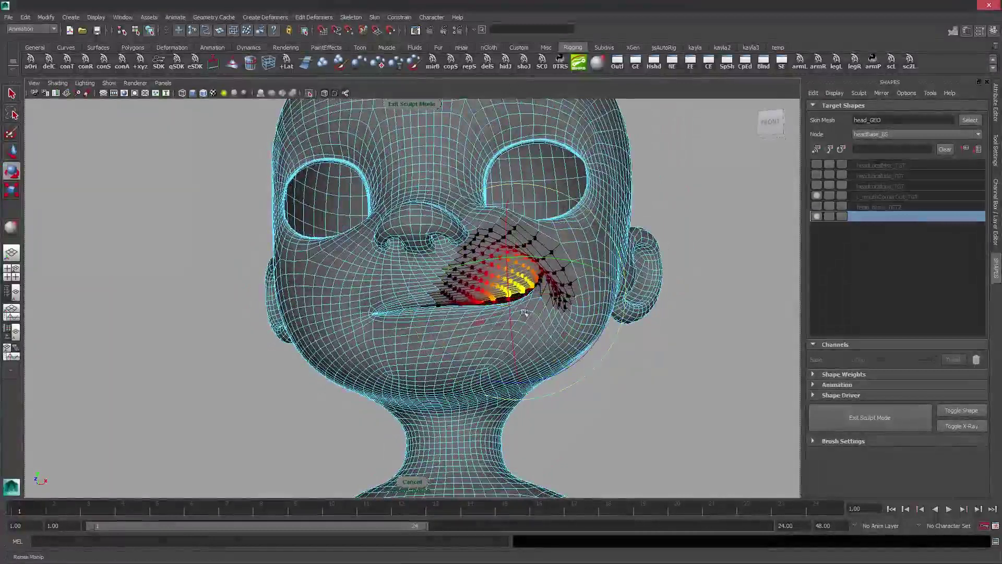
# Nudge the points just below the left mouth corner and move the left cheek with soft selection.
pyautogui.press('q')
pyautogui.click(522, 310)
pyautogui.press('w')
pyautogui.moveTo(522, 309)
pyautogui.mouseDown()
pyautogui.moveTo(565, 297)
pyautogui.moveTo(532, 293)
pyautogui.moveTo(523, 313)
pyautogui.mouseUp()
pyautogui.press('q')
pyautogui.click(543, 269)
pyautogui.press('w')
pyautogui.moveTo(499, 302); pyautogui.dragTo(509, 291, button='middle')
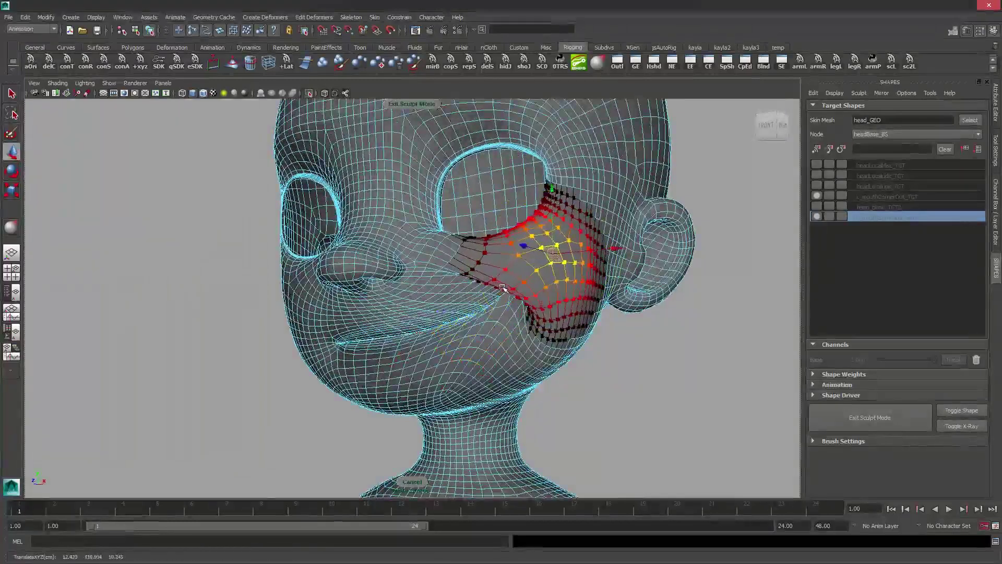
# Scale and shift the crease beside the left mouth corner, and adjust the cheek points below the left eye.
pyautogui.click(527, 298)
pyautogui.moveTo(508, 309); pyautogui.dragTo(493, 309)
pyautogui.press('r')
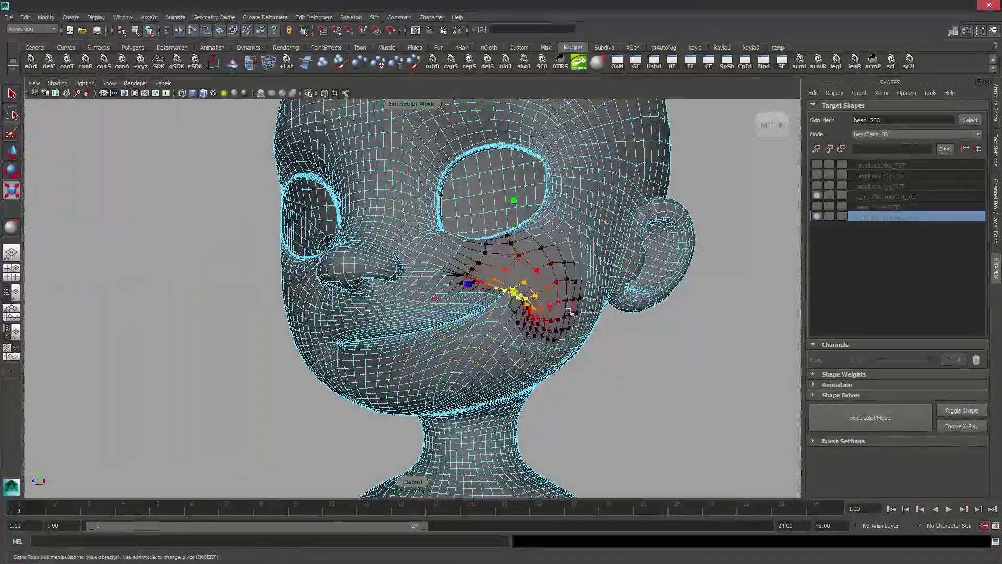
pyautogui.moveTo(569, 312); pyautogui.dragTo(499, 316, button='middle')
pyautogui.press('w')
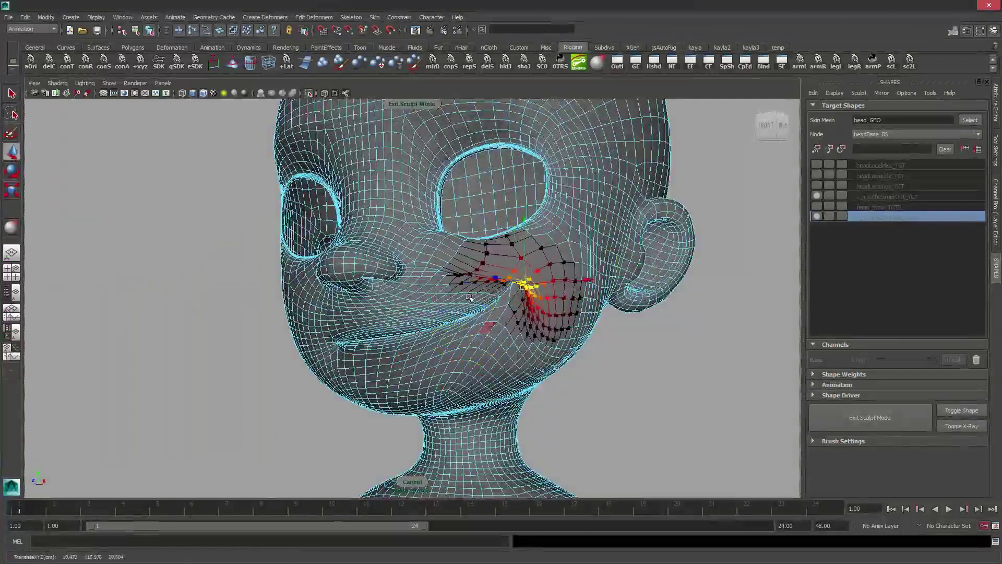
pyautogui.keyDown('alt'); pyautogui.moveTo(470, 297); pyautogui.dragTo(434, 293); pyautogui.keyUp('alt')
pyautogui.click(426, 266)
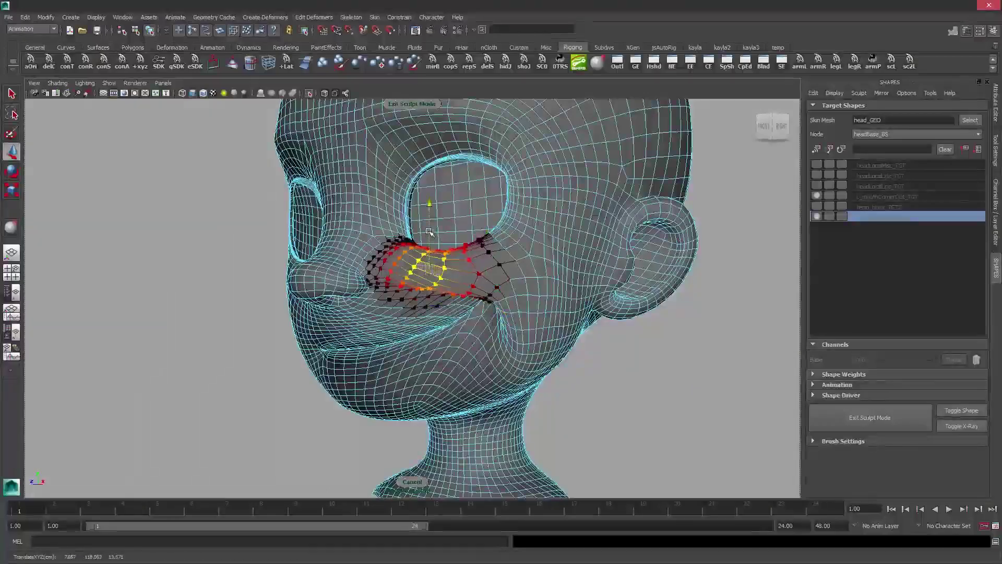
# Refine the left cheek and mouth area with soft selection, and switch the sculpt head back to whole-object selection.
pyautogui.click(505, 367)
pyautogui.keyDown('alt'); pyautogui.moveTo(505, 367); pyautogui.dragTo(546, 271); pyautogui.keyUp('alt')
pyautogui.press('b')
pyautogui.click(417, 343)
pyautogui.press('q')
pyautogui.click(545, 279)
pyautogui.press('w')
pyautogui.moveTo(488, 303); pyautogui.dragTo(505, 286, button='right')
pyautogui.click(506, 286)
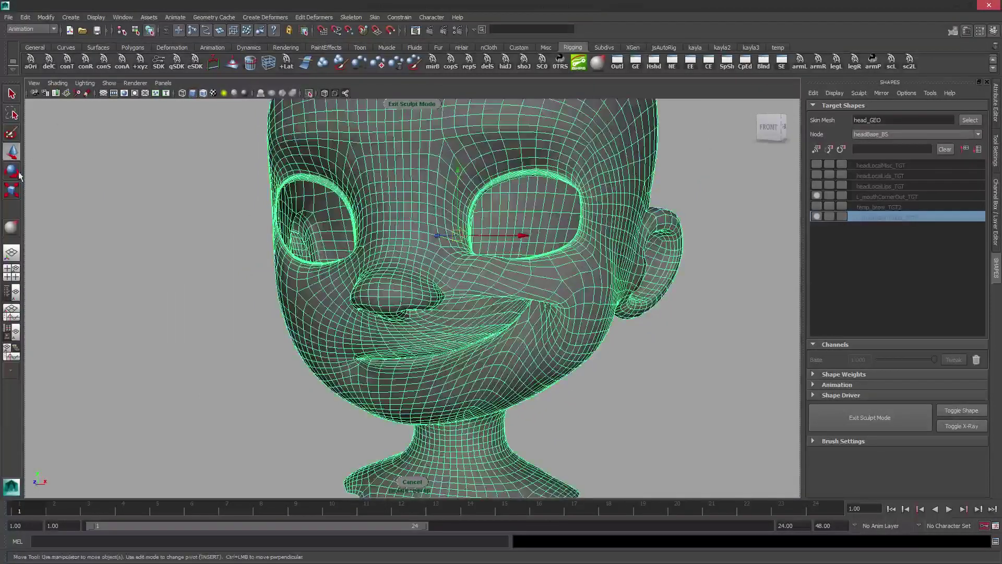
# Relax the left cheek and the area around the mouth corner with the Sculpt Geometry Tool, and change the brush operation to Smooth.
pyautogui.doubleClick(230, 67)
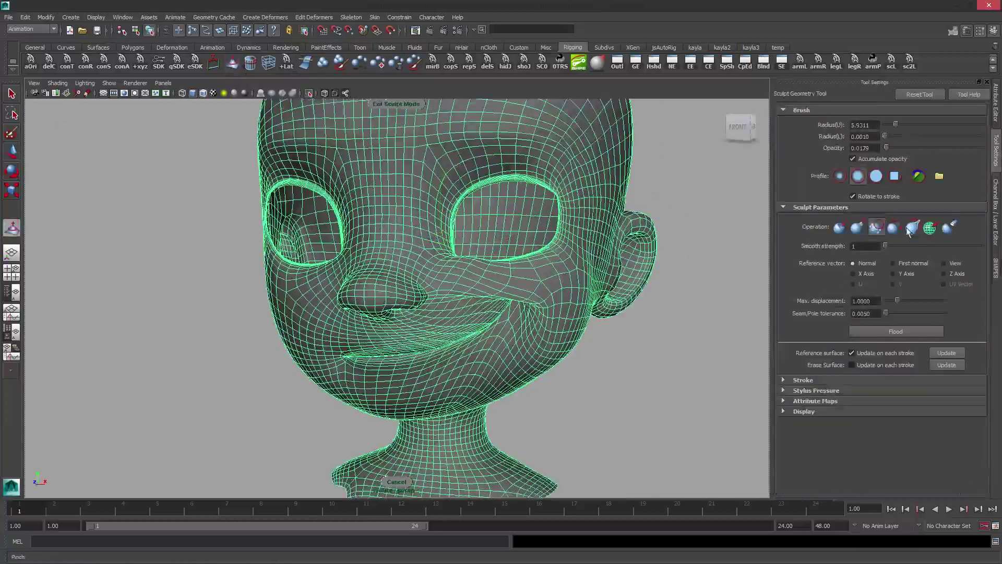
pyautogui.click(908, 230)
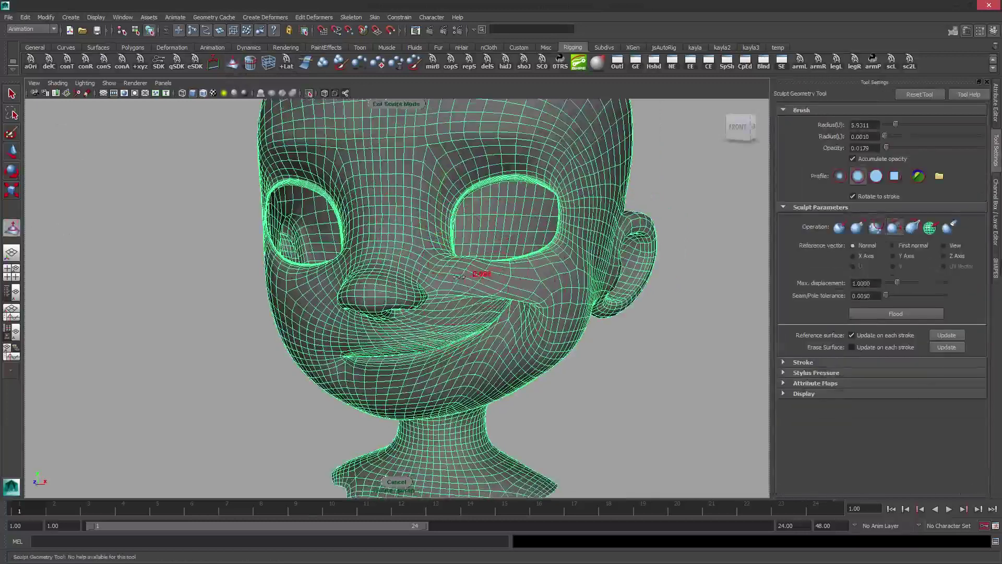
pyautogui.keyDown('alt'); pyautogui.moveTo(441, 251); pyautogui.dragTo(402, 263); pyautogui.keyUp('alt')
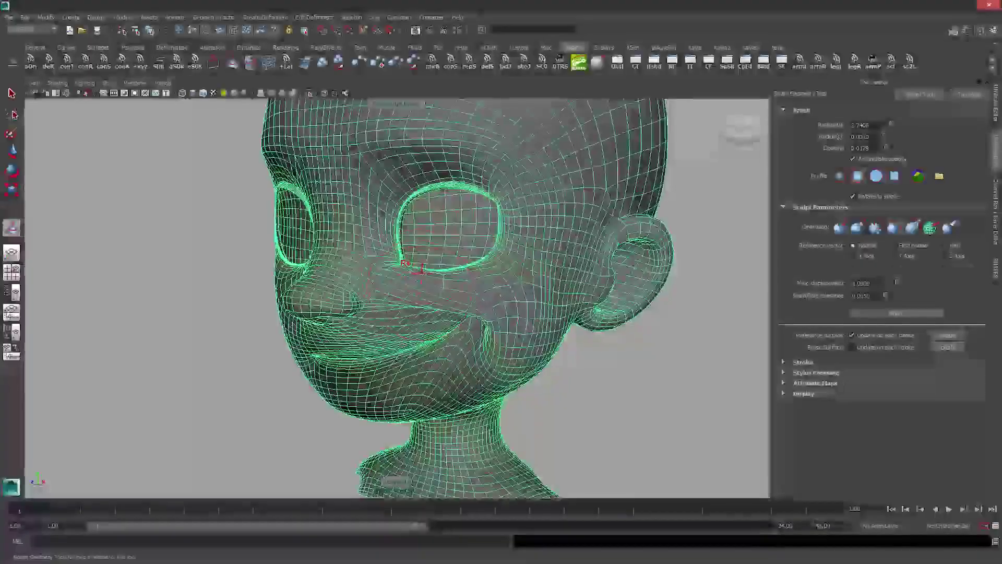
pyautogui.moveTo(495, 274)
pyautogui.mouseDown()
pyautogui.moveTo(517, 286)
pyautogui.moveTo(512, 312)
pyautogui.moveTo(517, 305)
pyautogui.mouseUp()
pyautogui.moveTo(458, 357); pyautogui.dragTo(480, 326)
pyautogui.moveTo(549, 320)
pyautogui.mouseDown()
pyautogui.moveTo(538, 300)
pyautogui.moveTo(528, 316)
pyautogui.mouseUp()
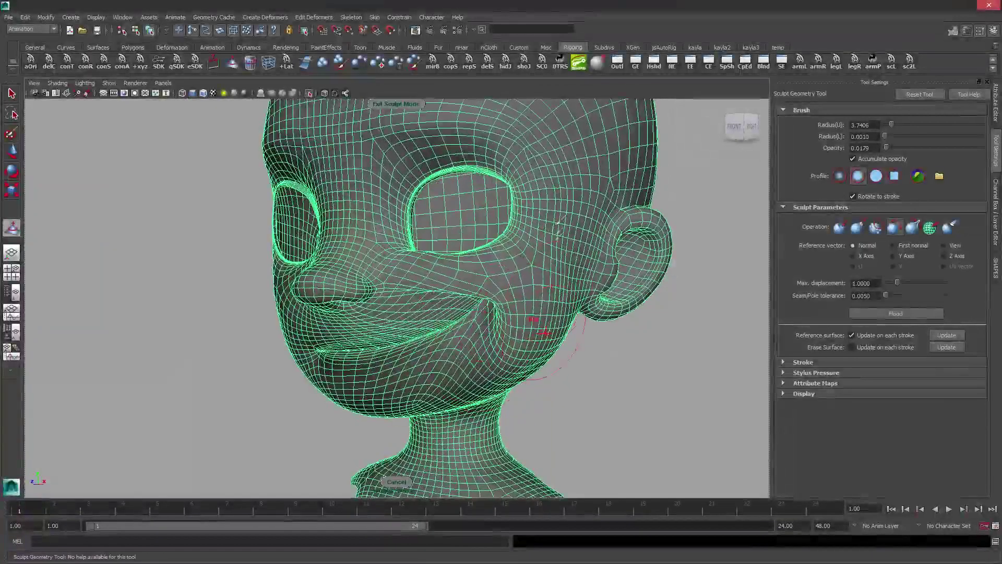
pyautogui.moveTo(535, 384)
pyautogui.keyDown('alt'); pyautogui.mouseDown()
pyautogui.moveTo(591, 385)
pyautogui.moveTo(557, 386)
pyautogui.mouseUp(); pyautogui.keyUp('alt')
pyautogui.keyDown('alt'); pyautogui.moveTo(556, 329); pyautogui.dragTo(448, 319); pyautogui.keyUp('alt')
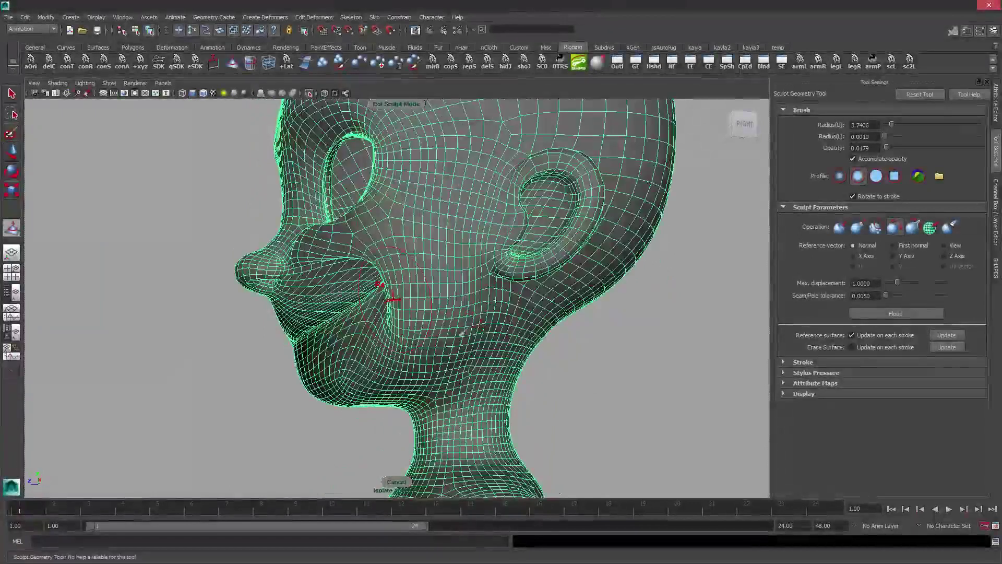
pyautogui.moveTo(410, 292); pyautogui.dragTo(419, 322)
pyautogui.click(876, 226)
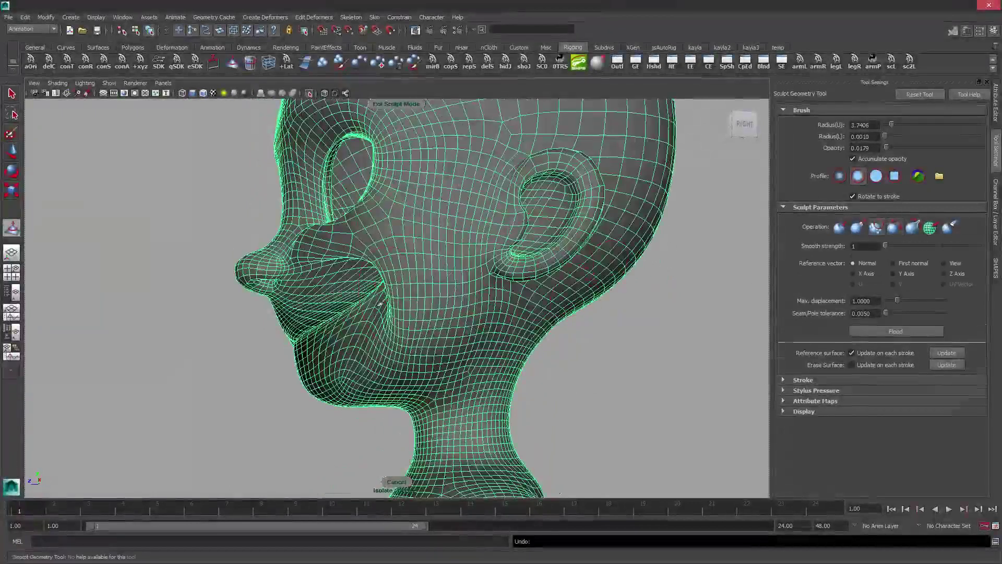
# Pick vertices just outside the left mouth corner with soft selection, adjust the falloff, and move the cheek crease.
pyautogui.keyDown('alt'); pyautogui.moveTo(418, 317); pyautogui.dragTo(492, 332); pyautogui.keyUp('alt')
pyautogui.keyDown('alt'); pyautogui.moveTo(562, 277); pyautogui.dragTo(582, 287); pyautogui.keyUp('alt')
pyautogui.press('q')
pyautogui.moveTo(548, 304); pyautogui.dragTo(544, 323, button='right')
pyautogui.moveTo(542, 318); pyautogui.dragTo(540, 348)
pyautogui.press('b')
pyautogui.press('w')
pyautogui.moveTo(539, 349); pyautogui.dragTo(523, 342, button='middle')
pyautogui.press('q')
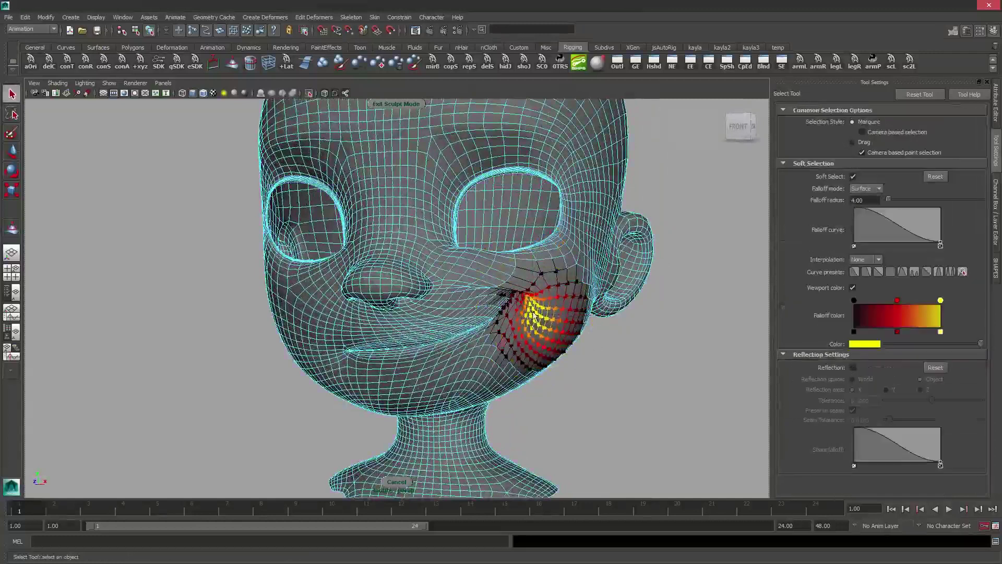
# Switch back to whole-object selection, exit sculpt mode to store the corrective target, and show the SHAPES editor.
pyautogui.click(498, 241)
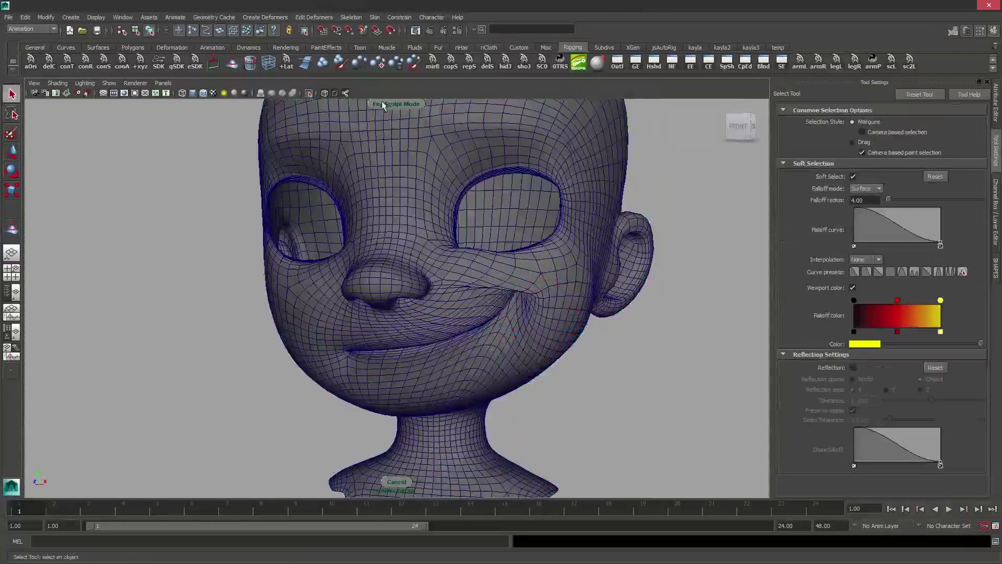
pyautogui.click(996, 268)
pyautogui.keyDown('alt'); pyautogui.moveTo(600, 261); pyautogui.dragTo(496, 261); pyautogui.keyUp('alt')
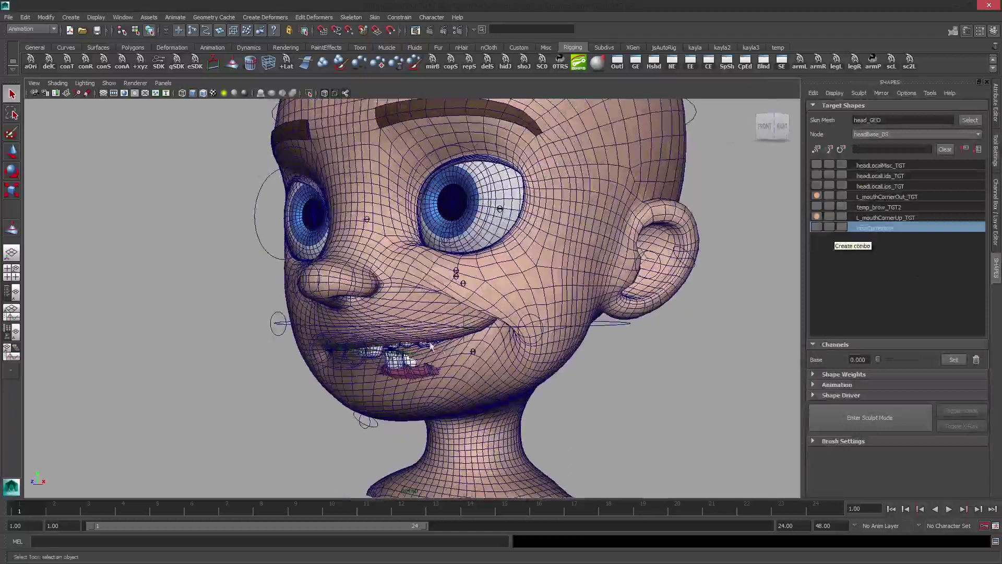
# Try moving the left mouth-corner control on the corrected head, and undo the moves.
pyautogui.click(528, 321)
pyautogui.press('w')
pyautogui.hotkey('ctrl', 'z')
pyautogui.hotkey('ctrl', 'z')
pyautogui.hotkey('ctrl', 'z')
pyautogui.hotkey('ctrl', 'z')
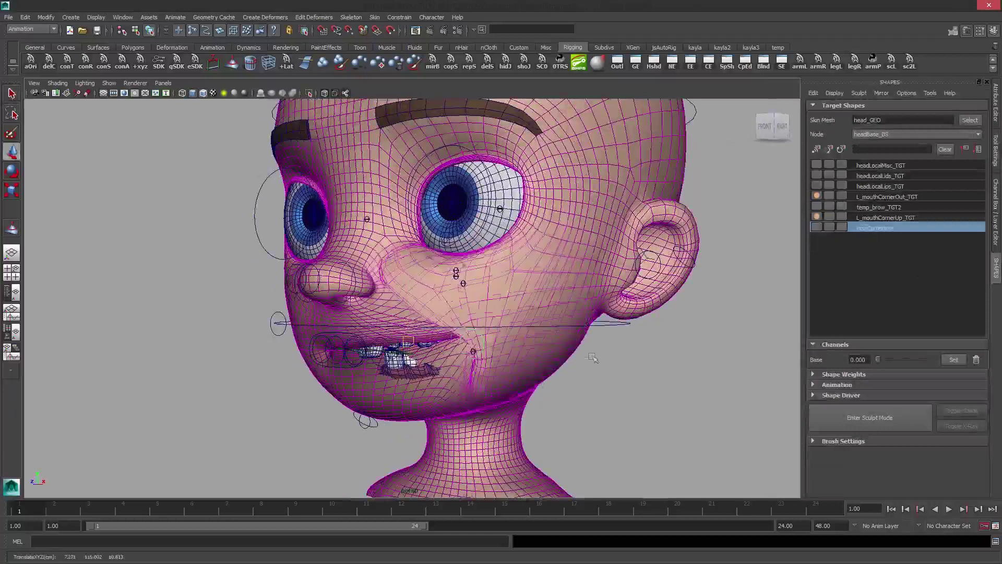
# Select the left mouth-corner control at its neutral pose with the help of wireframe display, and restore shaded display.
pyautogui.press('q')
pyautogui.press('4')
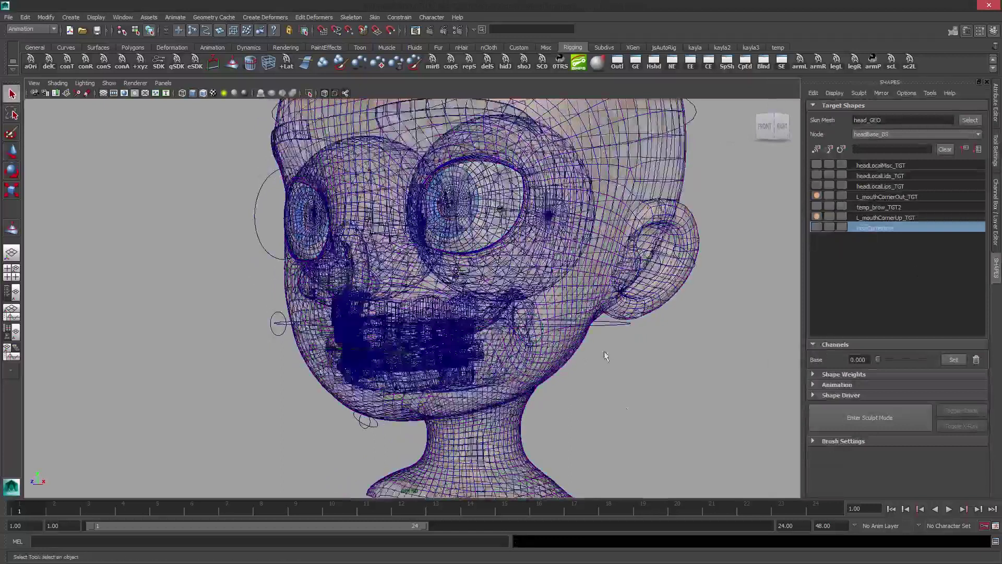
pyautogui.click(606, 353)
pyautogui.scroll(4, 606, 354)
pyautogui.click(599, 297)
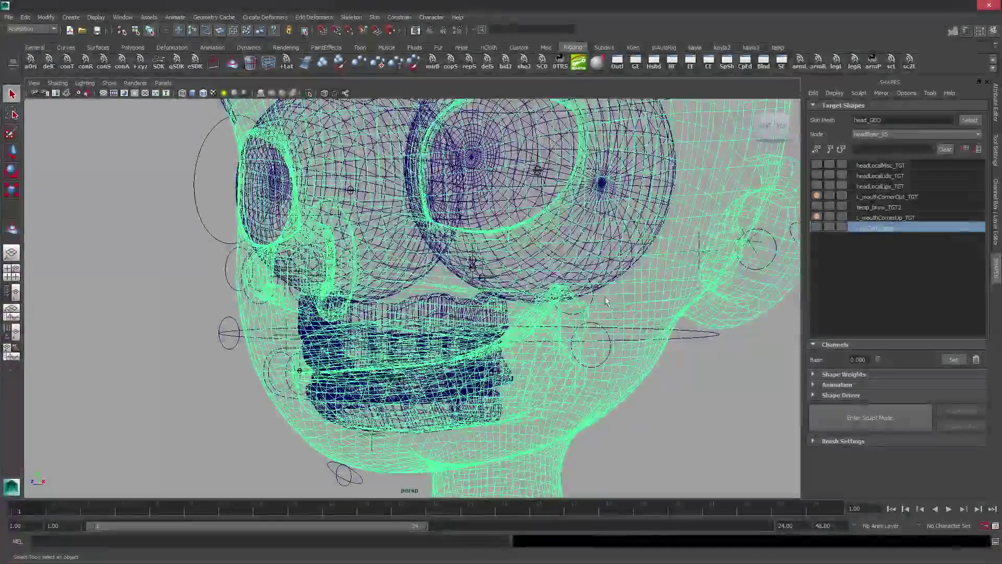
pyautogui.moveTo(604, 297)
pyautogui.mouseDown()
pyautogui.moveTo(625, 286)
pyautogui.moveTo(621, 294)
pyautogui.mouseUp()
pyautogui.press('5')
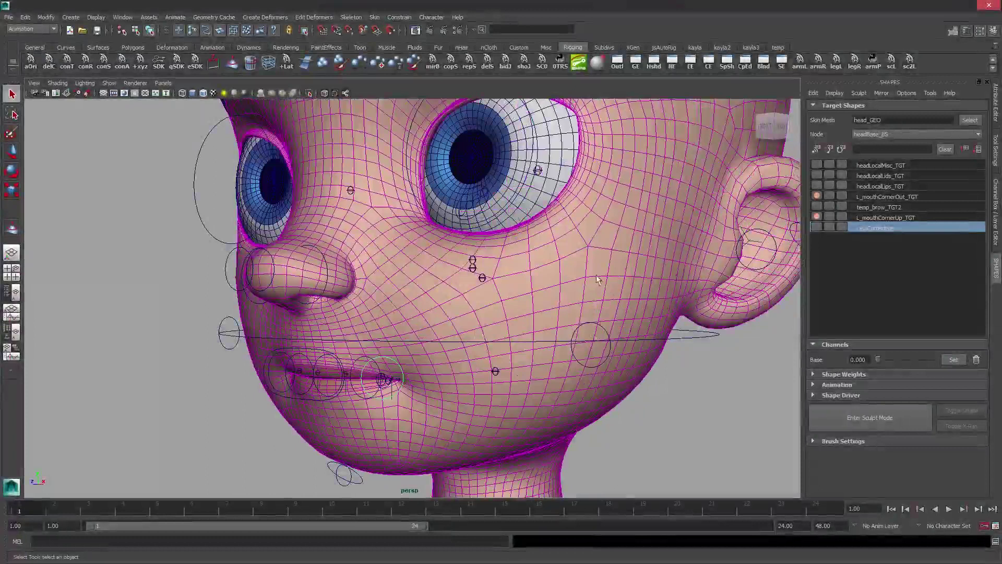
# Move the left mouth-corner control up and out to check the smile, and undo the move.
pyautogui.press('w')
pyautogui.moveTo(526, 412); pyautogui.dragTo(581, 317, button='middle')
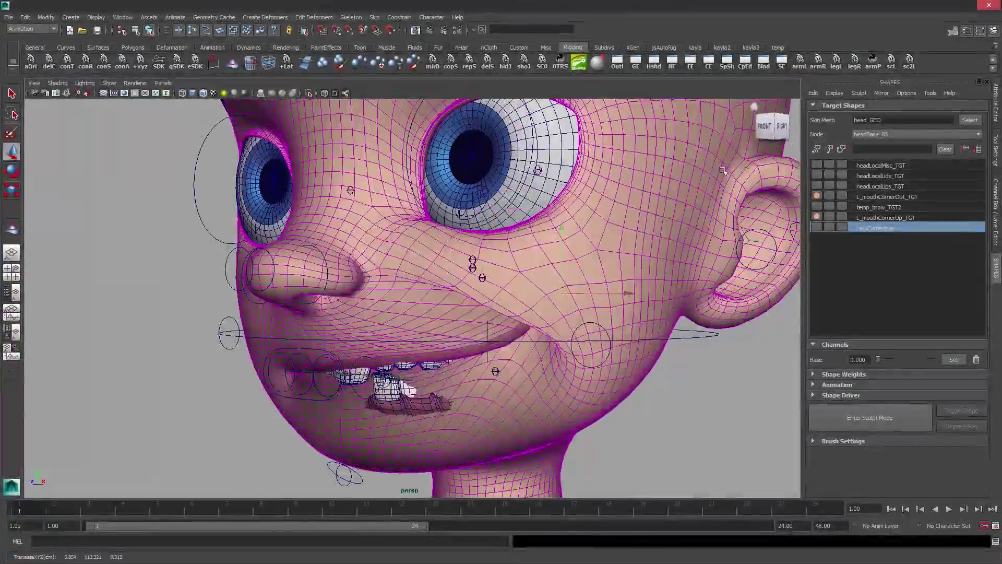
pyautogui.hotkey('ctrl', 'z')
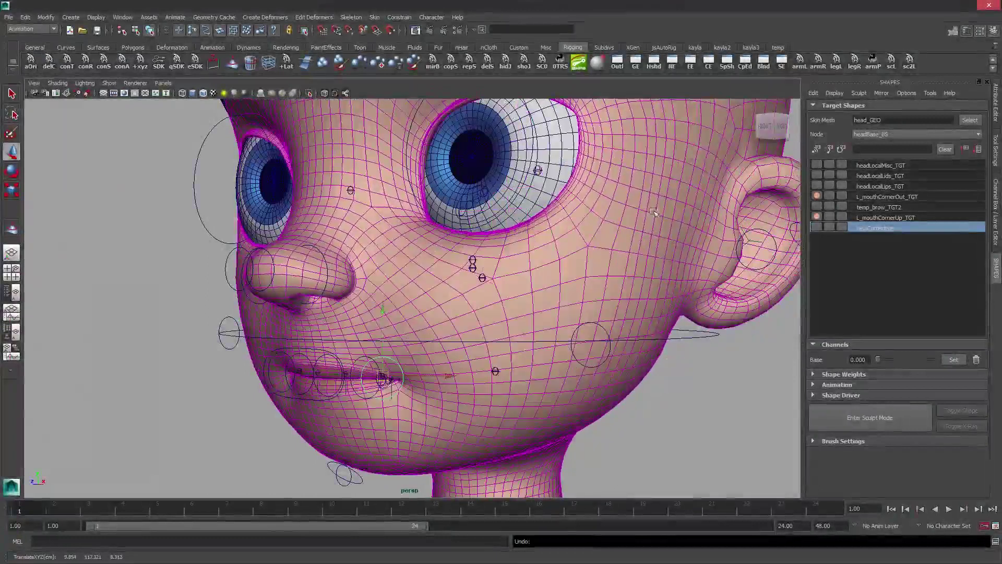
# Rename the new corrective target as L_mouthCornerUpOut_COM_TGT.
pyautogui.doubleClick(880, 228)
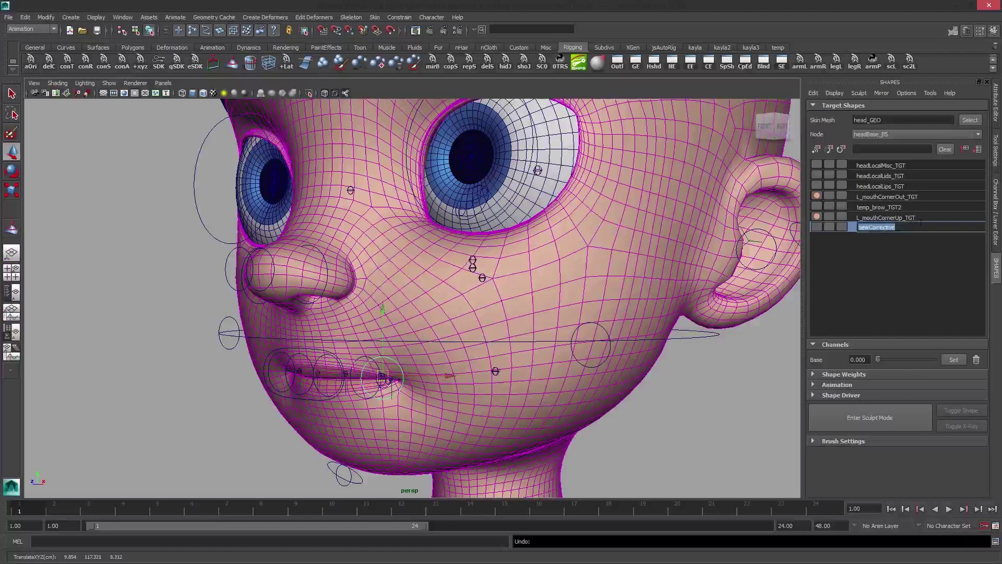
pyautogui.write('L_')
pyautogui.write('mouthCOrnerUpOut_COM_TGT')
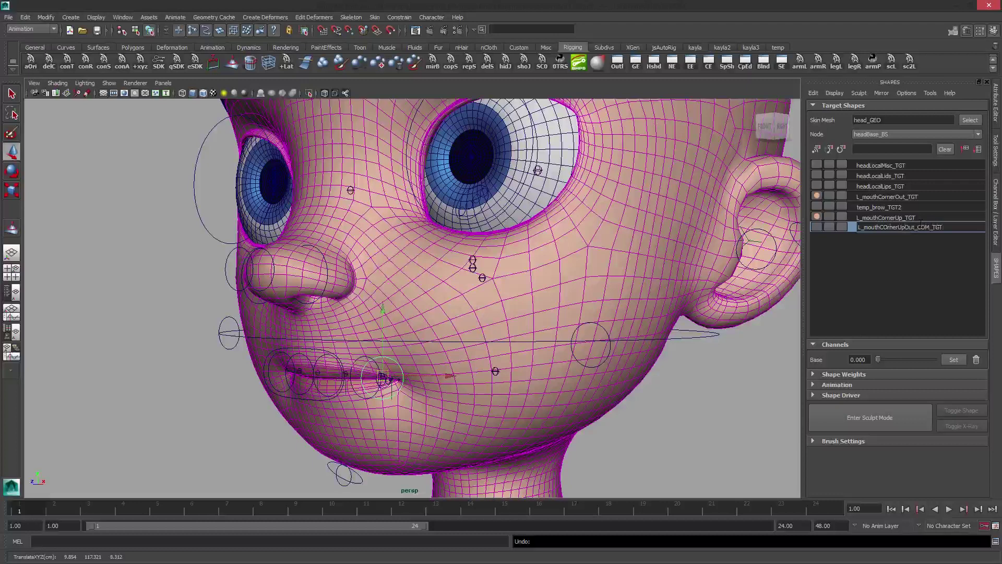
pyautogui.press('BackSpace')
pyautogui.write('o')
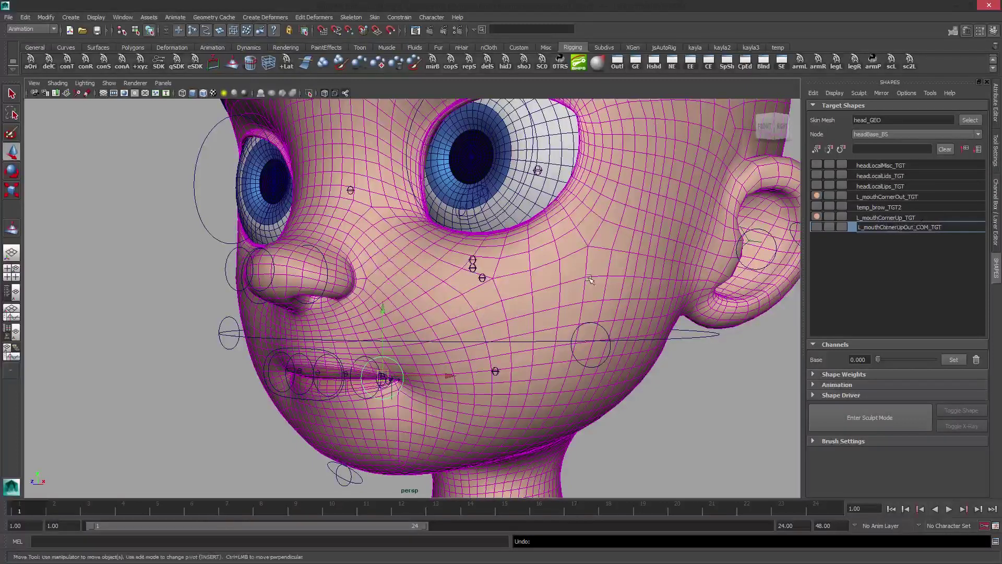
pyautogui.press('Return')
# Raise the base weight of the L_mouthCornerUpOut_COM_TGT target to 1 on the neutral face, and undo the weight change.
pyautogui.keyDown('alt'); pyautogui.moveTo(554, 263); pyautogui.dragTo(542, 361); pyautogui.keyUp('alt')
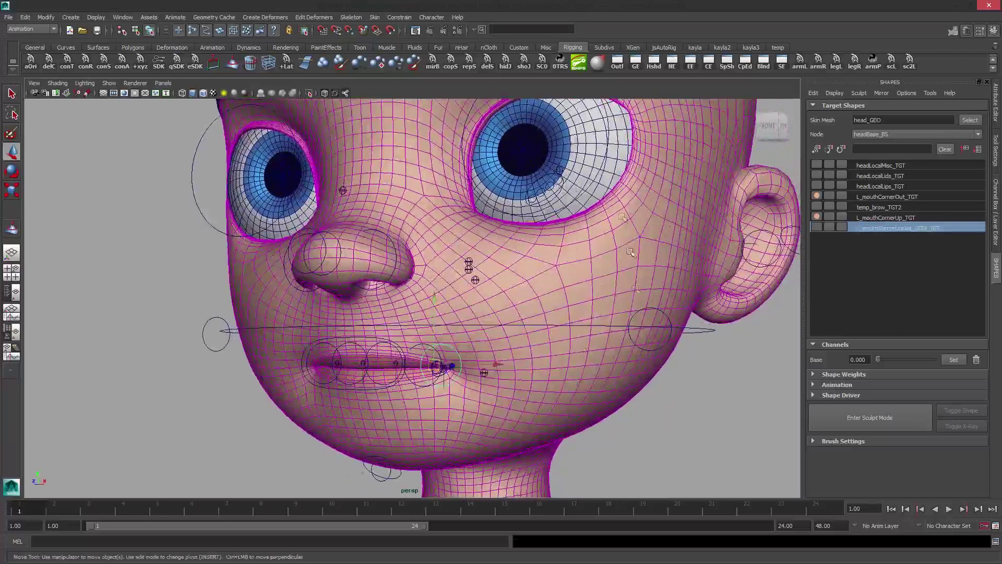
pyautogui.moveTo(878, 359); pyautogui.dragTo(934, 359)
pyautogui.keyDown('alt'); pyautogui.moveTo(494, 280); pyautogui.dragTo(500, 284); pyautogui.keyUp('alt')
pyautogui.press('[')
pyautogui.press('[')
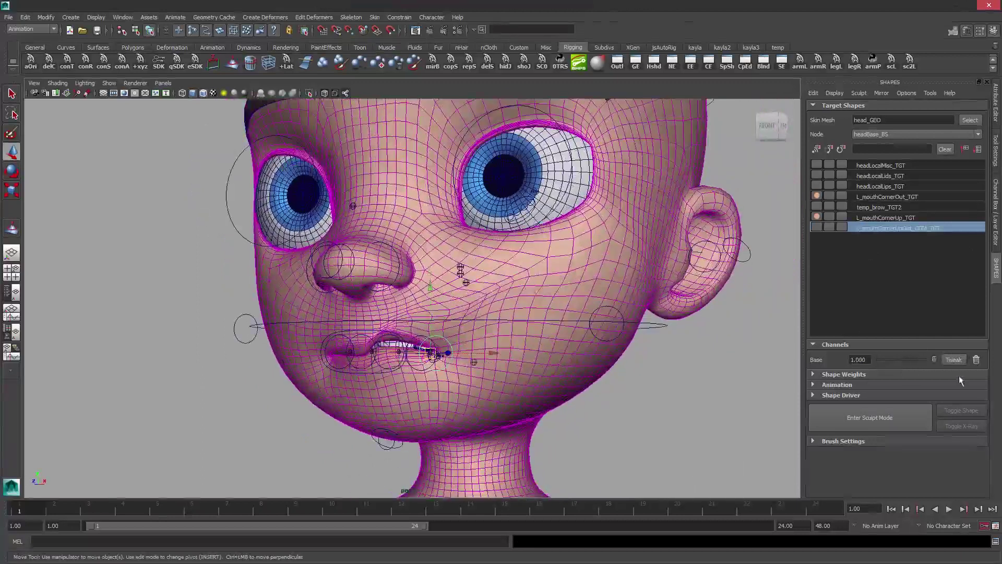
pyautogui.press(']')
pyautogui.press(']')
pyautogui.hotkey('ctrl', 'z')
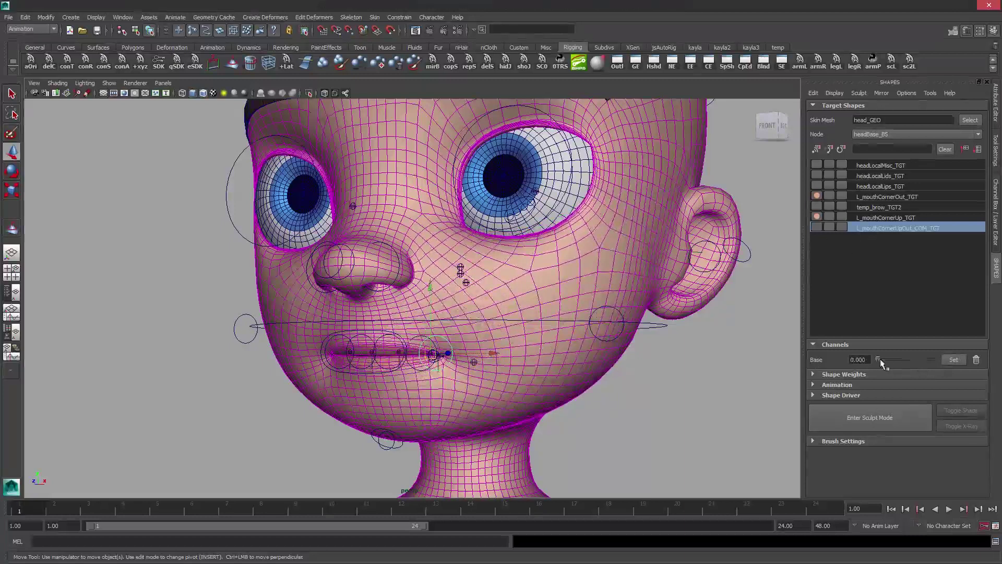
# Set the corrective target's base weight to 1 and move the left mouth-corner control up and out to inspect the combined smile.
pyautogui.moveTo(879, 360); pyautogui.dragTo(975, 361)
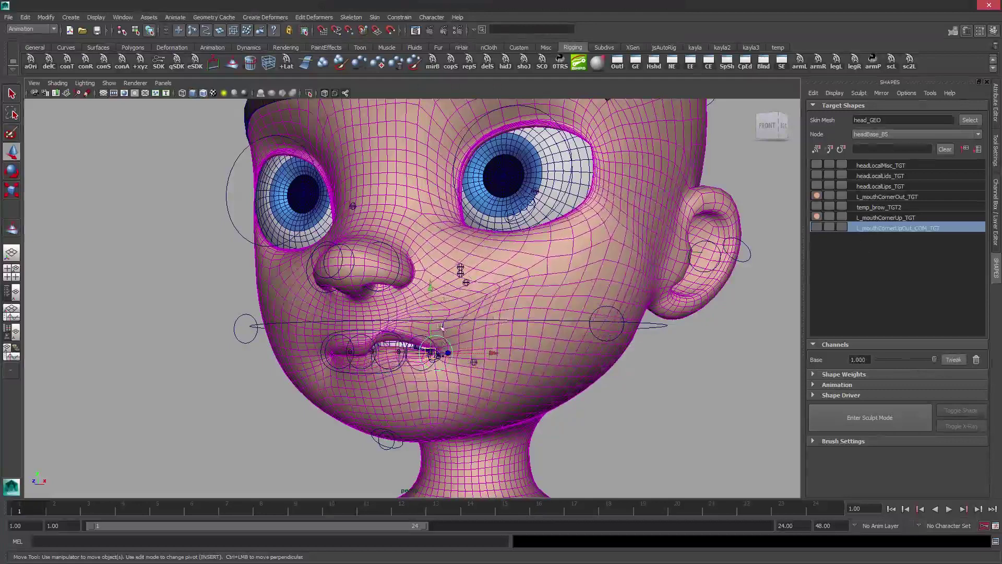
pyautogui.keyDown('alt'); pyautogui.moveTo(440, 327); pyautogui.dragTo(558, 289); pyautogui.keyUp('alt')
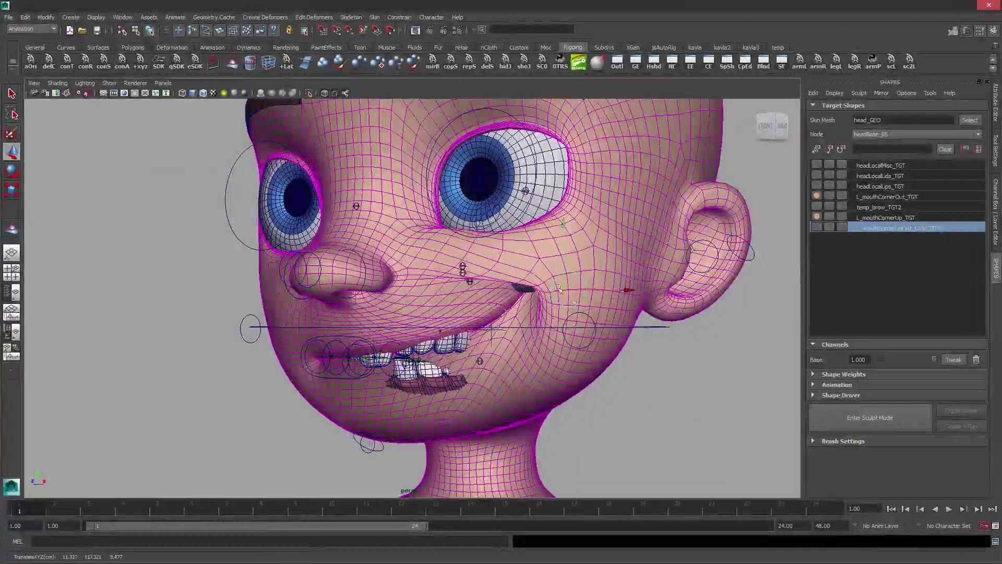
pyautogui.keyDown('alt'); pyautogui.moveTo(557, 288); pyautogui.dragTo(584, 286); pyautogui.keyUp('alt')
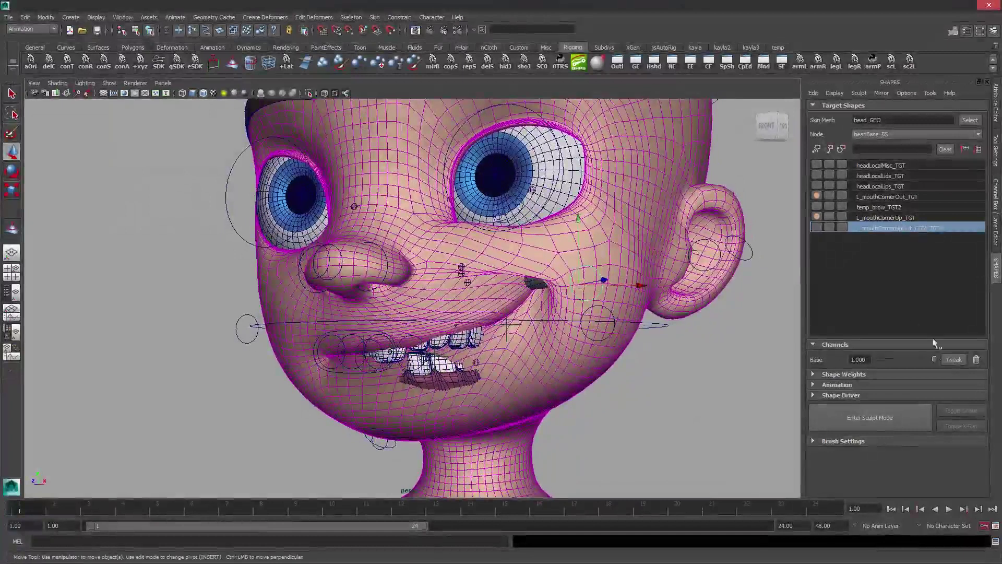
pyautogui.moveTo(934, 359)
pyautogui.mouseDown()
pyautogui.moveTo(877, 359)
pyautogui.moveTo(948, 354)
pyautogui.mouseUp()
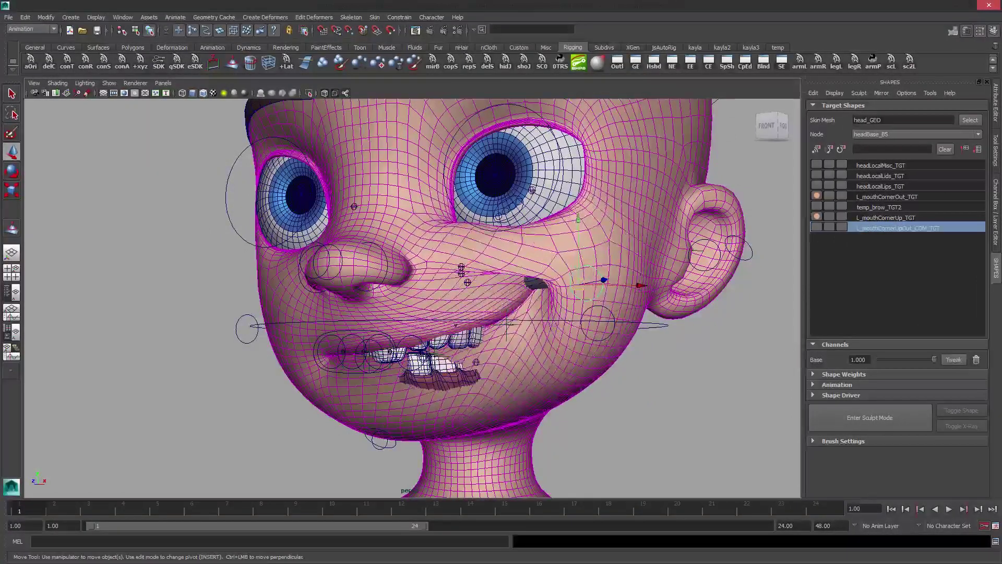
pyautogui.scroll(-2, 637, 340)
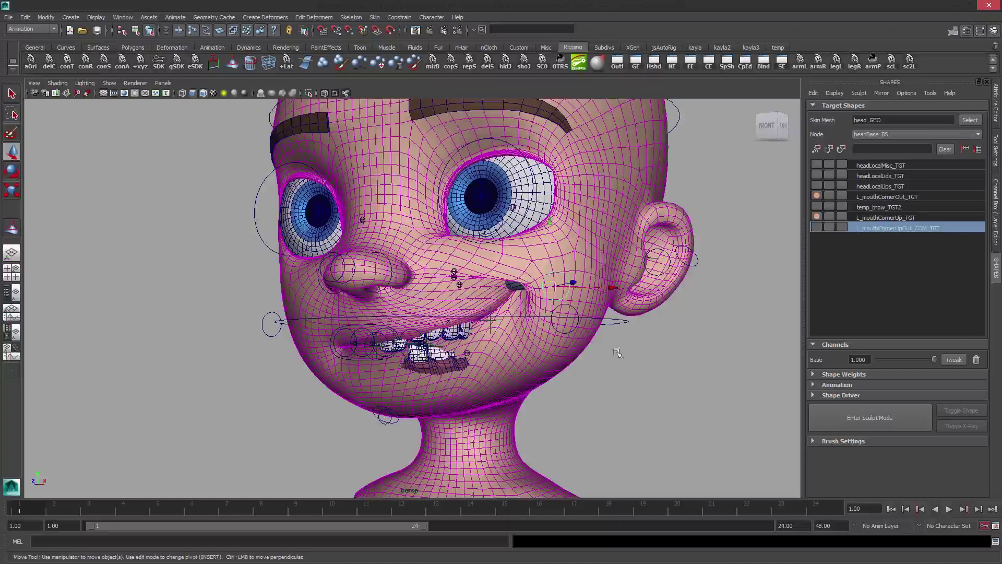
# Undo the mouth-corner control move, return the corrective target's base weight to 0, and save the scene.
pyautogui.hotkey('ctrl', 'z')
pyautogui.moveTo(491, 324)
pyautogui.keyDown('alt'); pyautogui.mouseDown()
pyautogui.moveTo(567, 326)
pyautogui.moveTo(504, 328)
pyautogui.mouseUp(); pyautogui.keyUp('alt')
pyautogui.press('q')
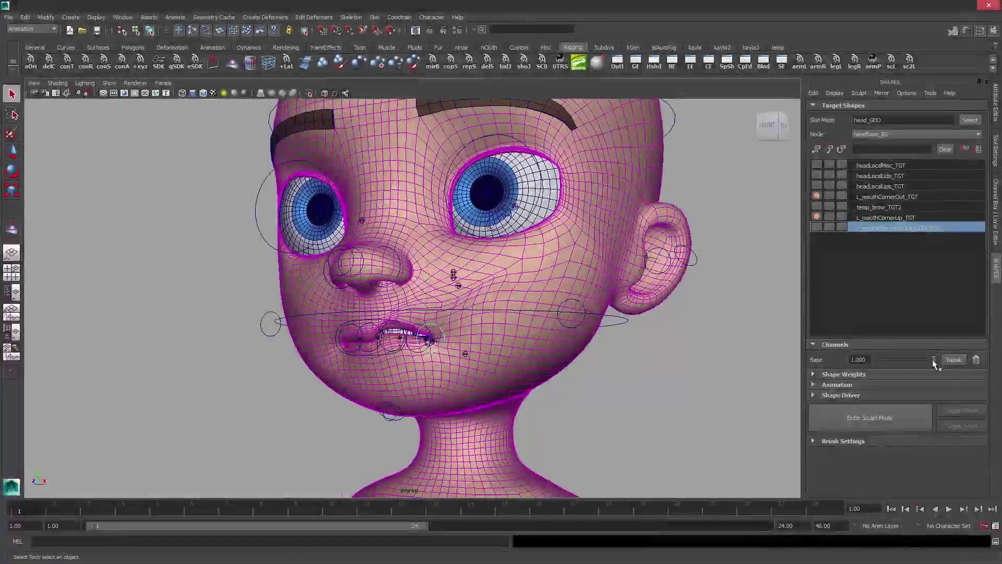
pyautogui.moveTo(933, 360); pyautogui.dragTo(797, 368)
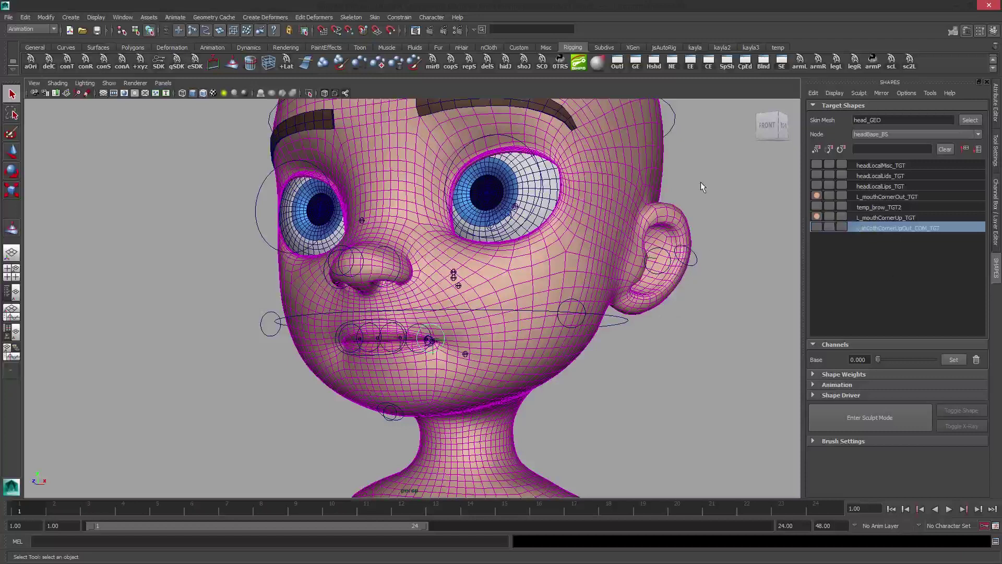
pyautogui.keyDown('alt'); pyautogui.moveTo(582, 233); pyautogui.dragTo(630, 223); pyautogui.keyUp('alt')
pyautogui.hotkey('ctrl', 's')
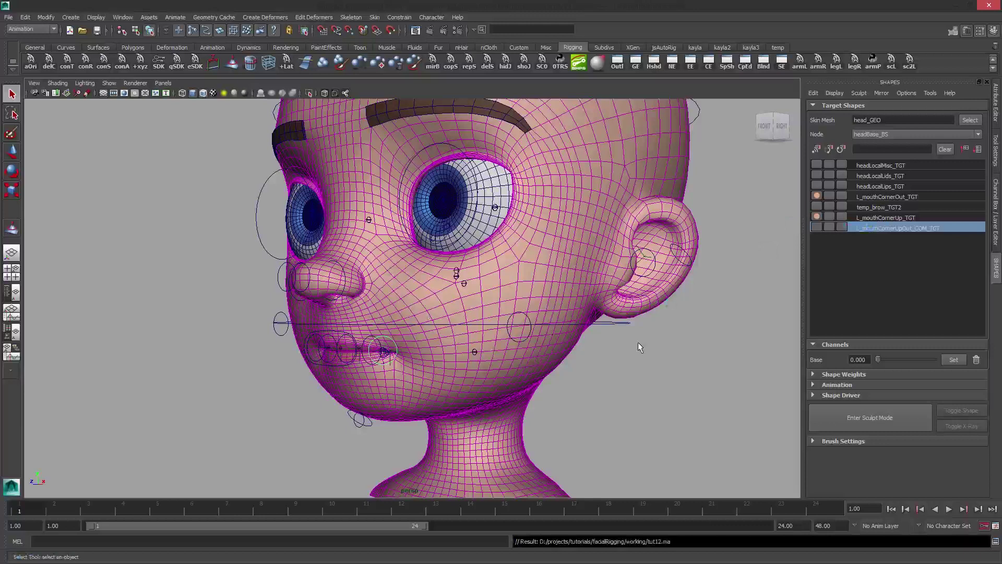
# Create a combo that drives L_mouthCornerUpOut_COM_TGT from the L_mouthCornerOut_TGT and L_mouthCornerUp_TGT targets.
pyautogui.moveTo(853, 221); pyautogui.dragTo(898, 201)
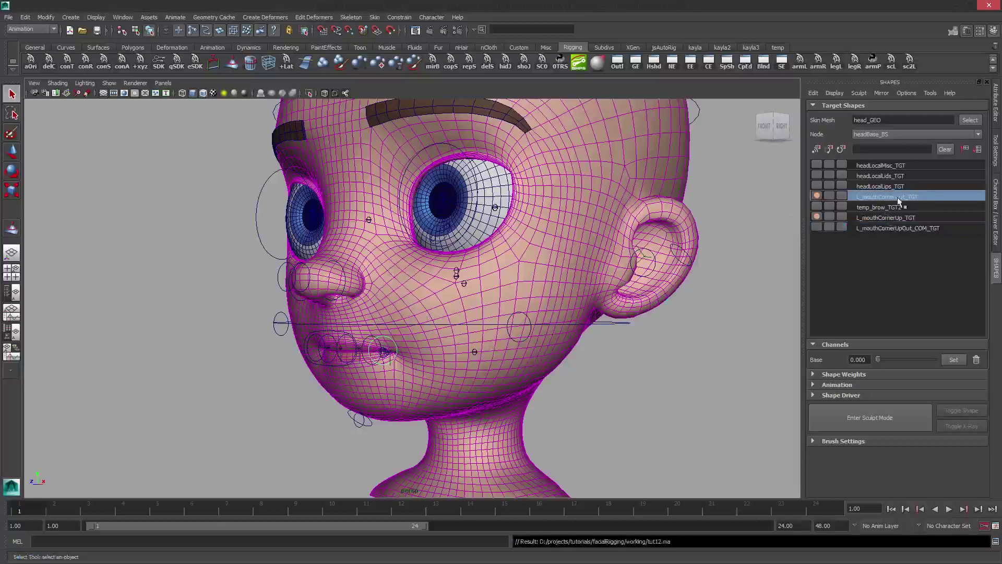
pyautogui.keyDown('ctrl'); pyautogui.click(899, 217); pyautogui.keyUp('ctrl')
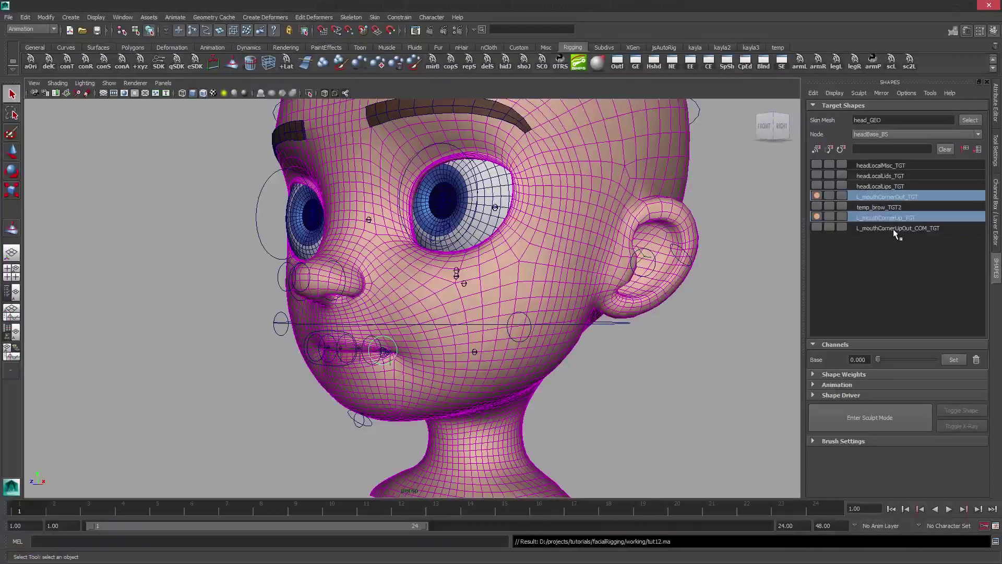
pyautogui.keyDown('ctrl'); pyautogui.click(893, 229); pyautogui.keyUp('ctrl')
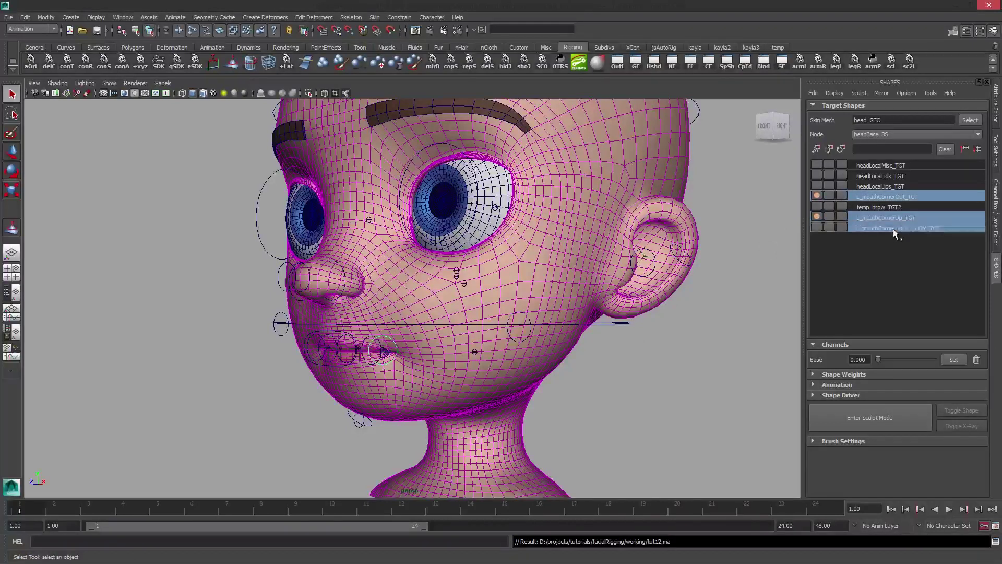
pyautogui.click(828, 227)
pyautogui.click(474, 287)
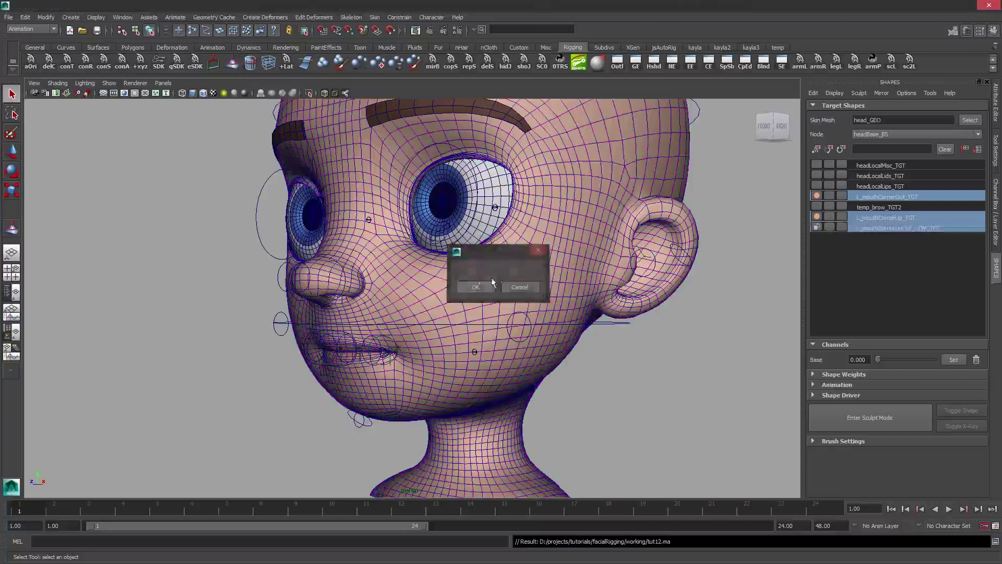
# Move the left mouth-corner control up and out to test the combo, and show the control's channels and output connections.
pyautogui.press('w')
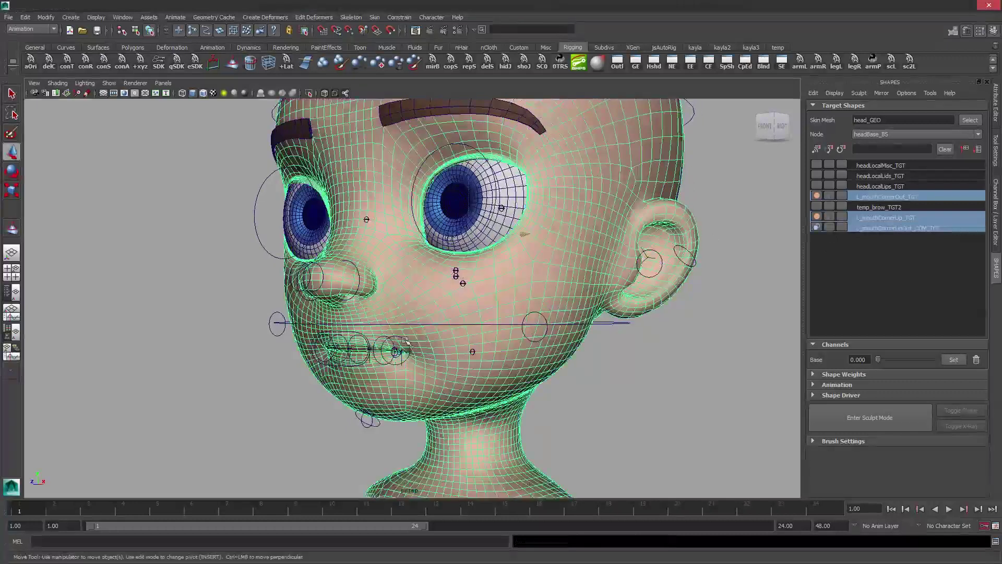
pyautogui.click(397, 350)
pyautogui.moveTo(398, 350); pyautogui.dragTo(525, 272)
pyautogui.click(996, 204)
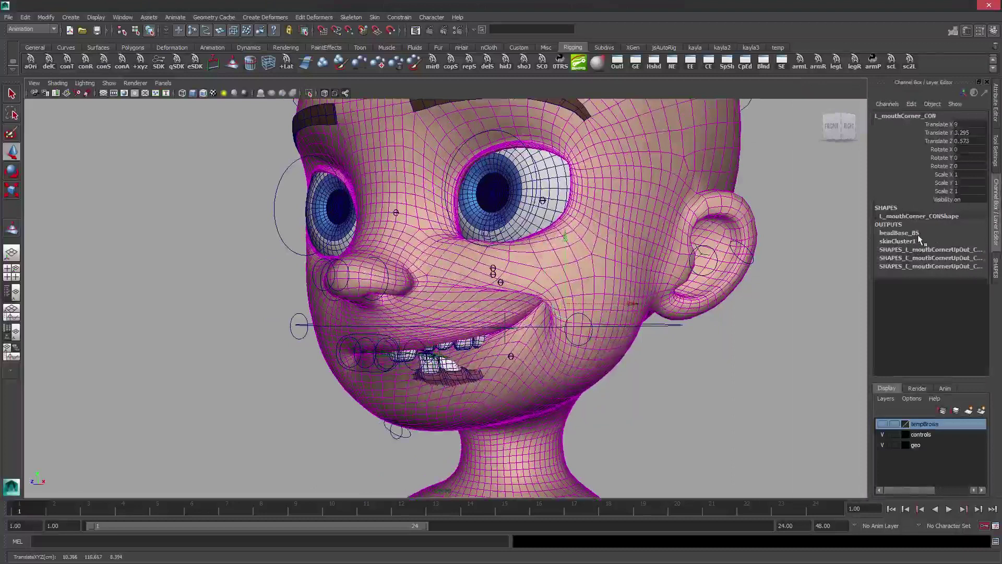
# Expand the headBase_BS weights and move the left mouth-corner control up and out to check the combo weight, then undo the move.
pyautogui.click(910, 233)
pyautogui.moveTo(562, 308); pyautogui.dragTo(492, 271)
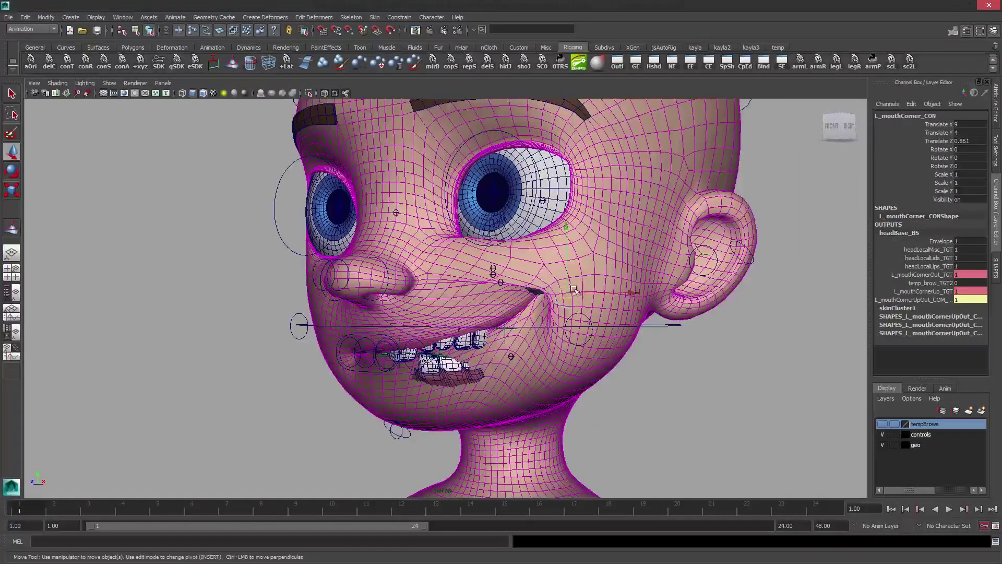
pyautogui.moveTo(566, 289); pyautogui.dragTo(644, 289)
pyautogui.moveTo(644, 289); pyautogui.dragTo(625, 301, button='middle')
pyautogui.hotkey('ctrl', 'z')
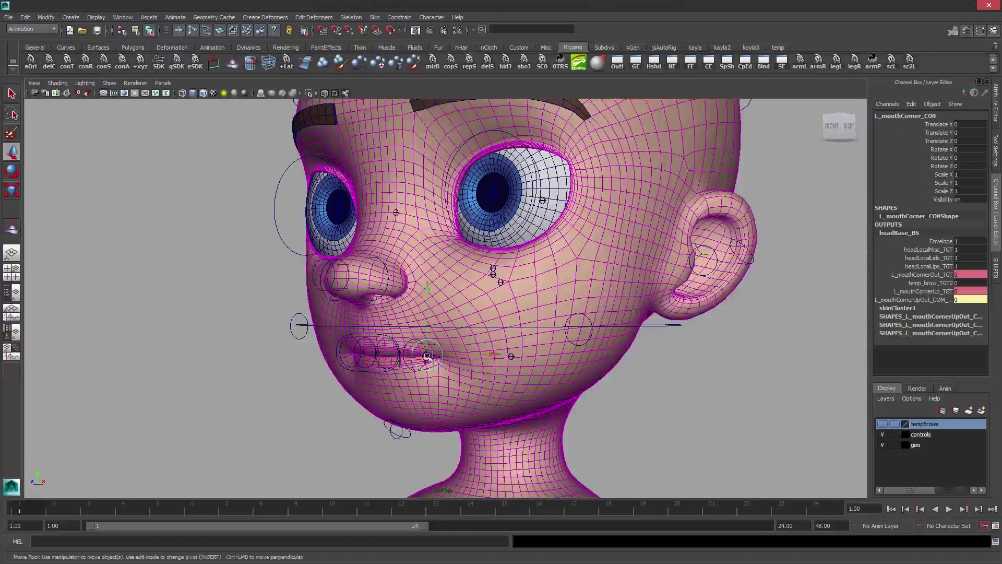
# Pose the left mouth corner up and out, rotate jaw_BND_CON open about 35° on X to inspect the smile, and undo the jaw rotation.
pyautogui.moveTo(428, 356); pyautogui.dragTo(402, 428)
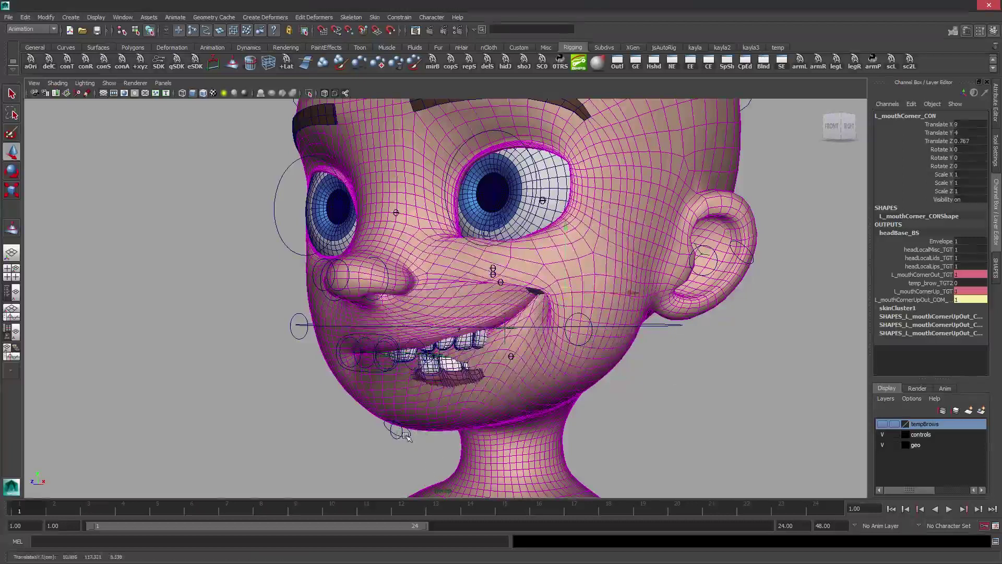
pyautogui.click(404, 434)
pyautogui.press('e')
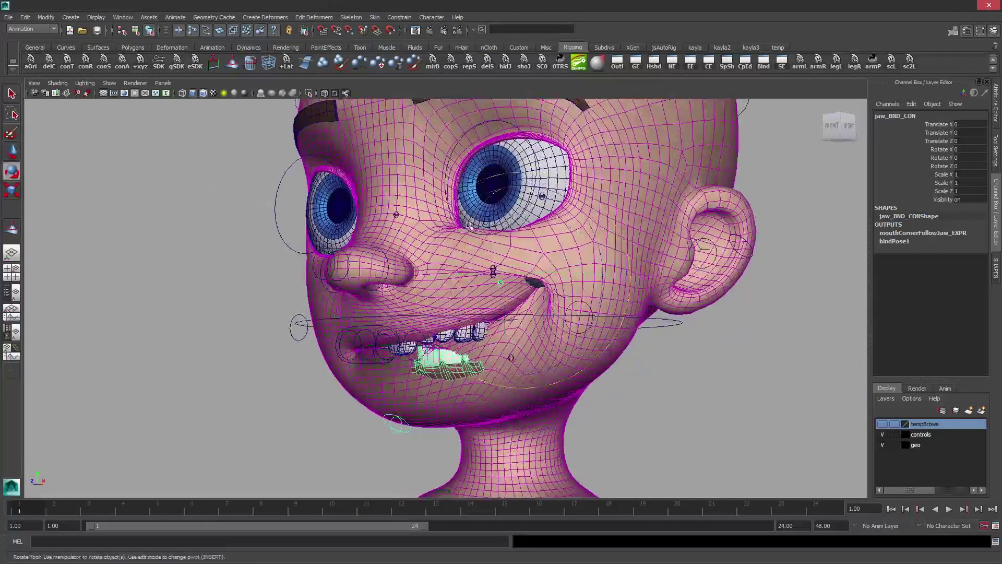
pyautogui.moveTo(471, 226); pyautogui.dragTo(481, 329)
pyautogui.keyDown('alt'); pyautogui.moveTo(481, 300); pyautogui.dragTo(500, 251); pyautogui.keyUp('alt')
pyautogui.hotkey('ctrl', 'z')
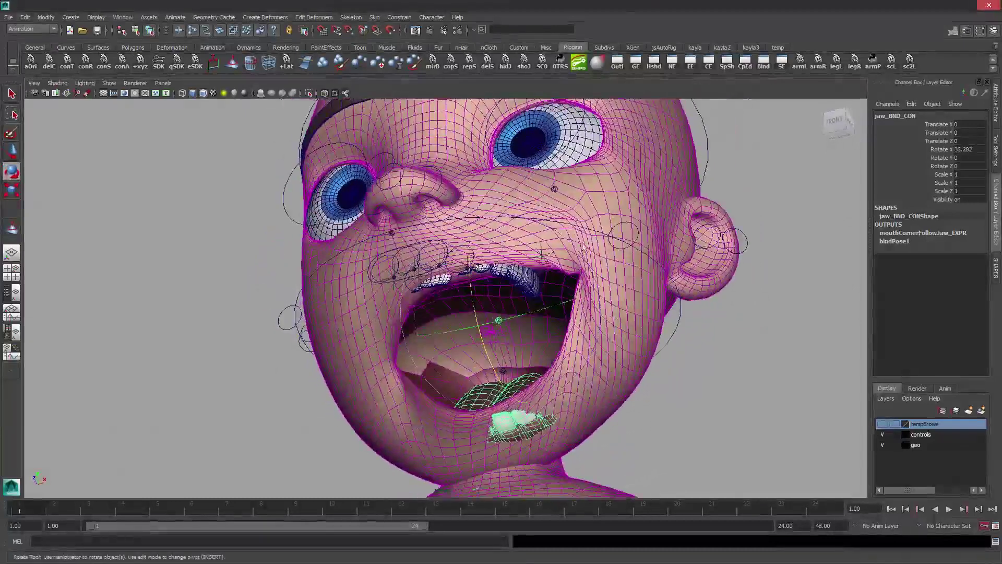
pyautogui.press('q')
pyautogui.keyDown('alt'); pyautogui.moveTo(486, 305); pyautogui.dragTo(547, 306); pyautogui.keyUp('alt')
pyautogui.hotkey('ctrl', 'z')
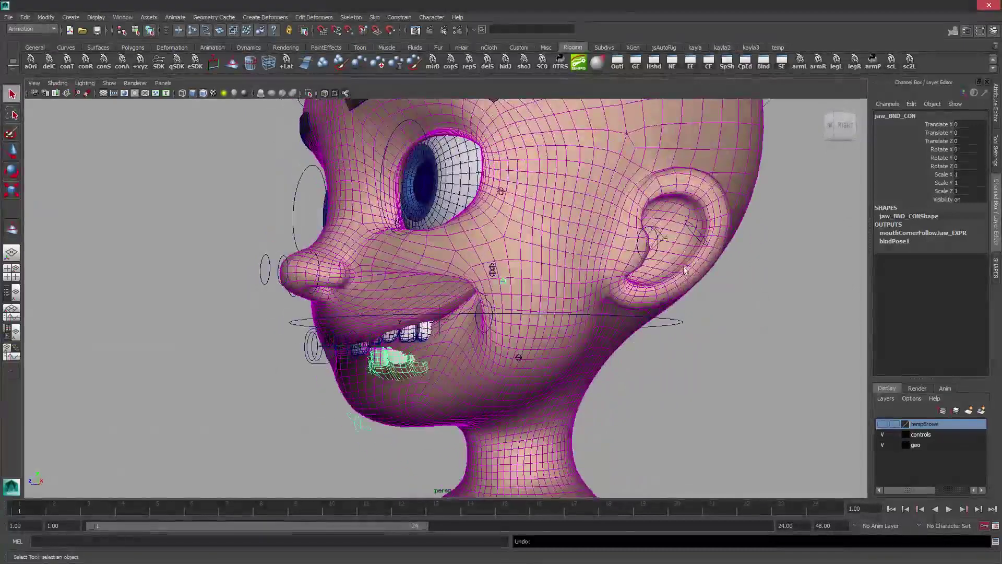
pyautogui.click(757, 360)
pyautogui.keyDown('alt'); pyautogui.moveTo(757, 360); pyautogui.dragTo(528, 340); pyautogui.keyUp('alt')
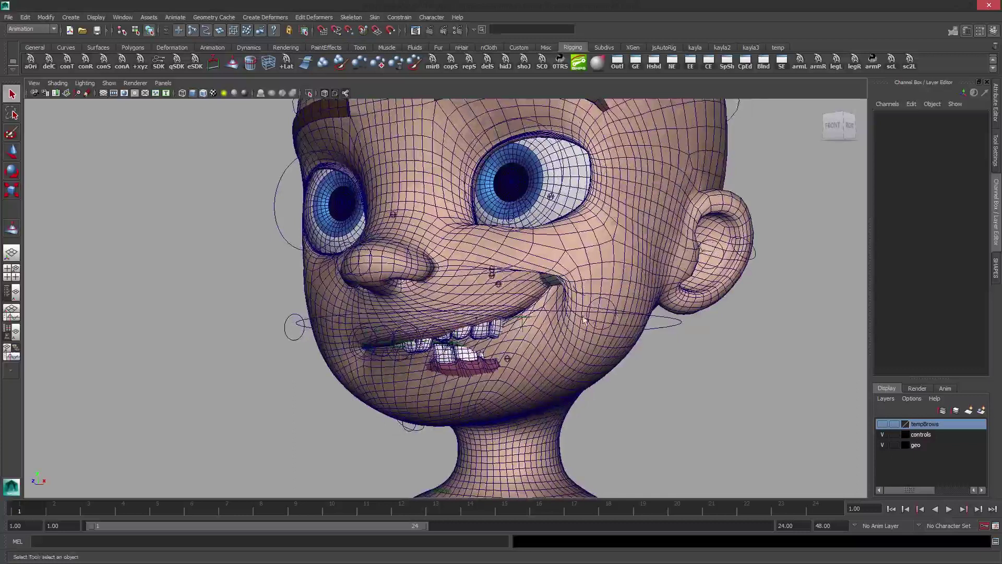
# Add a keyable float attribute named jawOpenCheat to jaw_BND_CON.
pyautogui.click(416, 430)
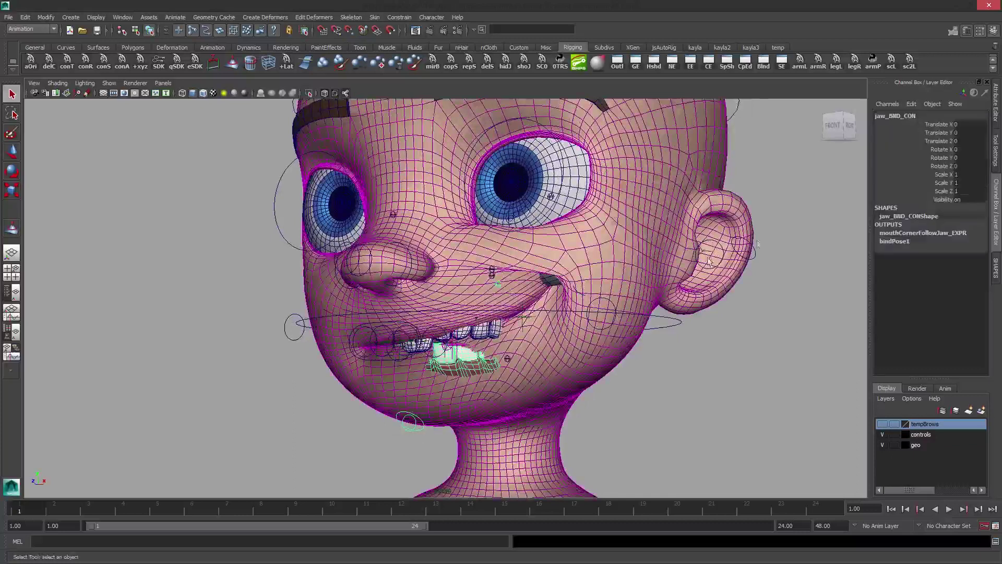
pyautogui.click(907, 104)
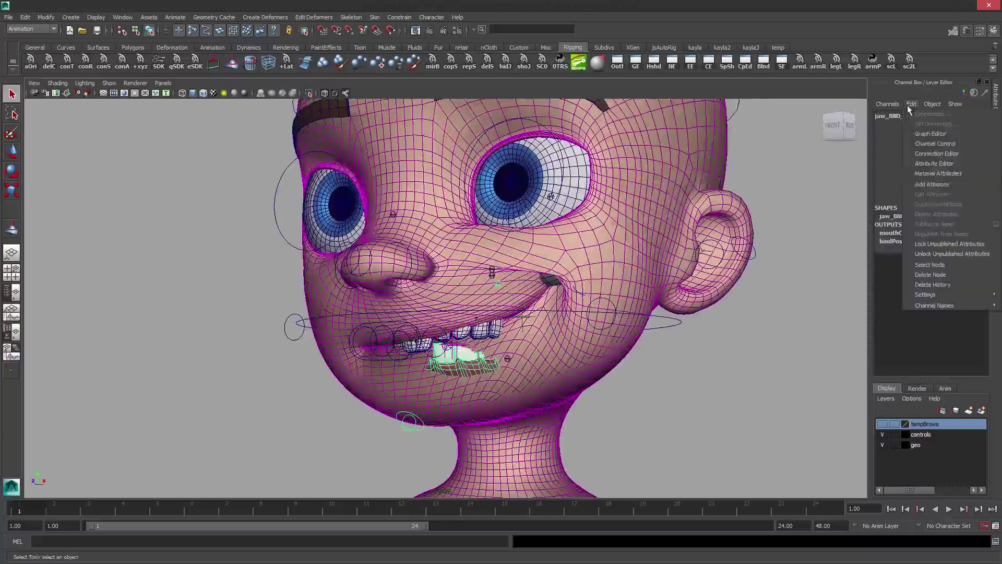
pyautogui.click(932, 187)
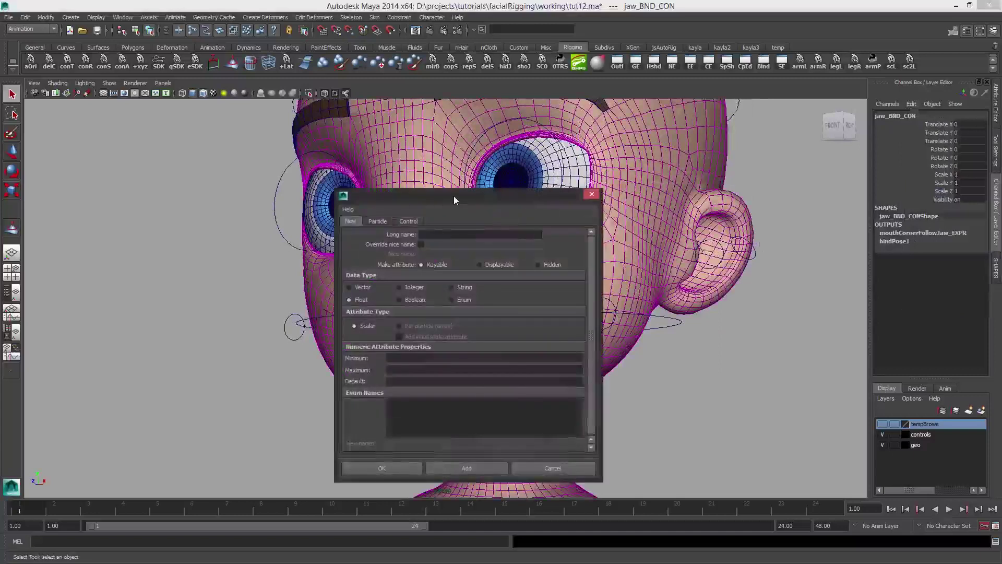
pyautogui.moveTo(455, 200); pyautogui.dragTo(541, 171)
pyautogui.click(564, 204)
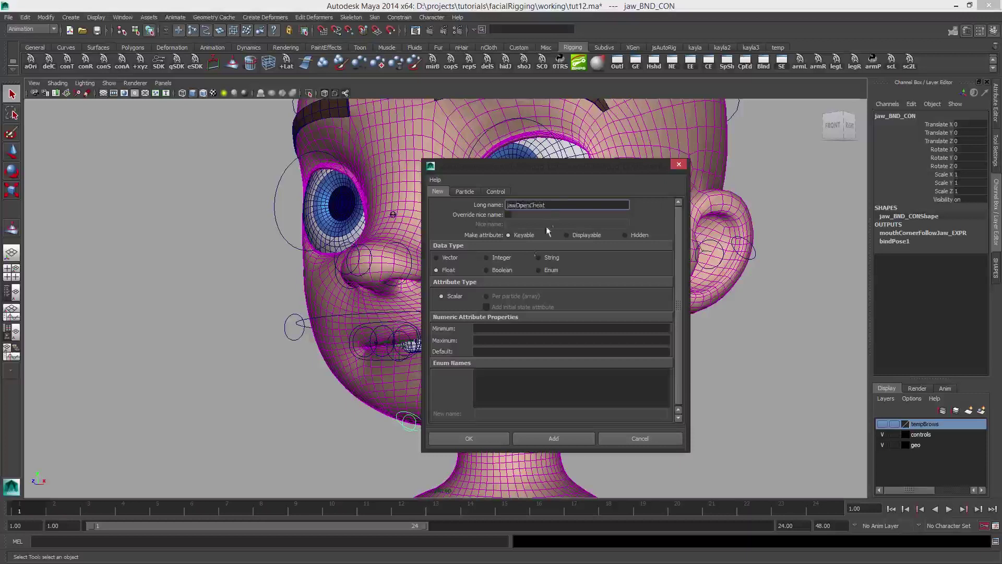
pyautogui.click(484, 440)
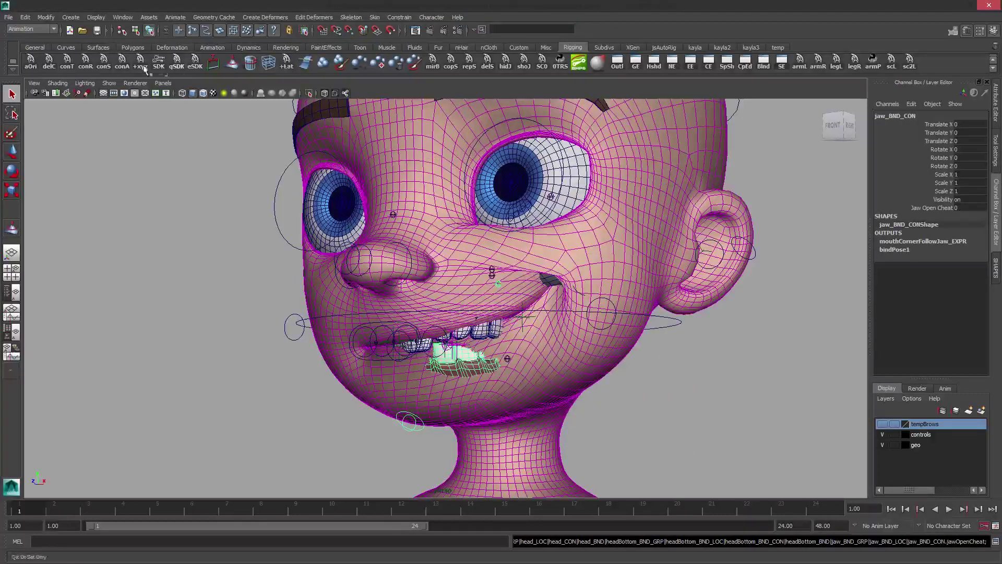
# Load jaw_BND_CON as both driver and driven in Set Driven Key, with Rotate X as the driving attribute.
pyautogui.click(159, 64)
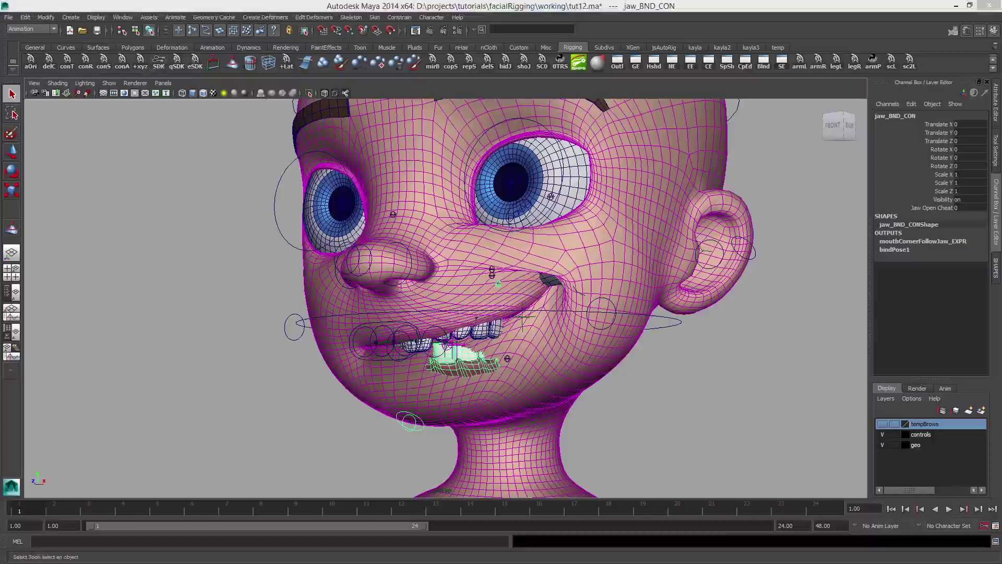
pyautogui.moveTo(872, 185); pyautogui.dragTo(648, 155)
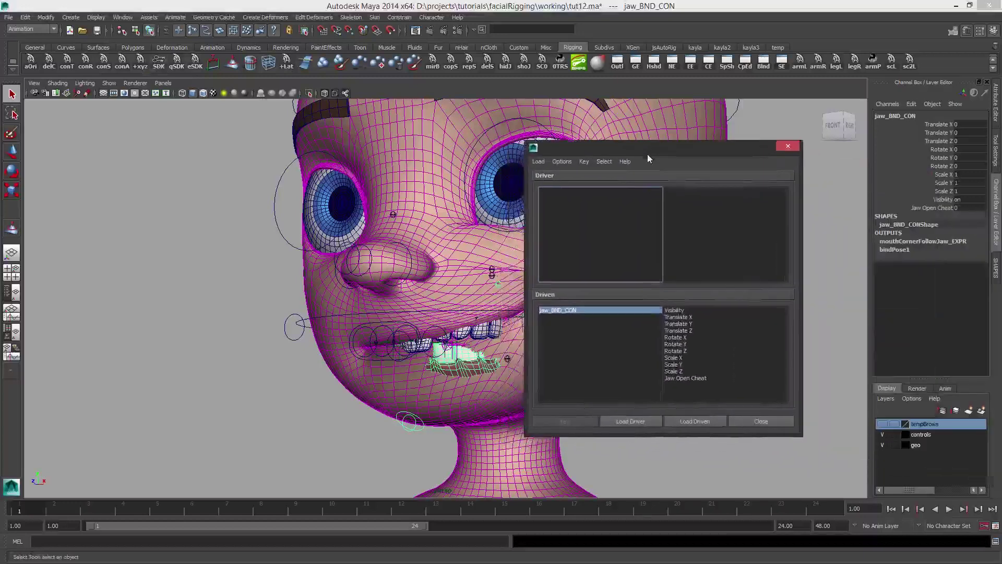
pyautogui.click(626, 422)
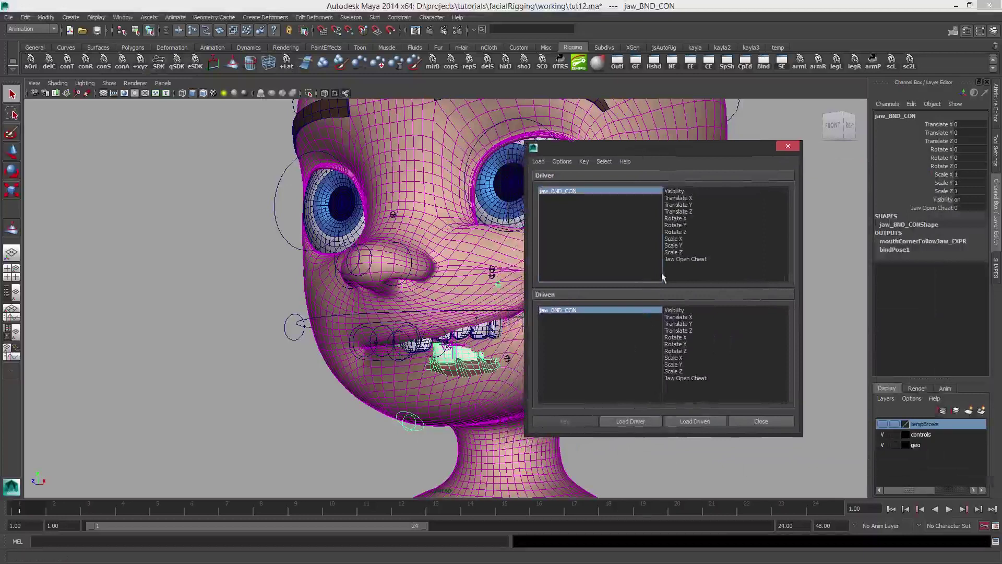
pyautogui.click(686, 219)
# Test the jaw rotation and undo it, then set a driven key for Jaw Open Cheat at 0 with the jaw closed.
pyautogui.keyDown('alt'); pyautogui.moveTo(402, 247); pyautogui.dragTo(360, 245, button='middle'); pyautogui.keyUp('alt')
pyautogui.press('e')
pyautogui.moveTo(429, 216); pyautogui.dragTo(425, 261)
pyautogui.hotkey('ctrl', 'z')
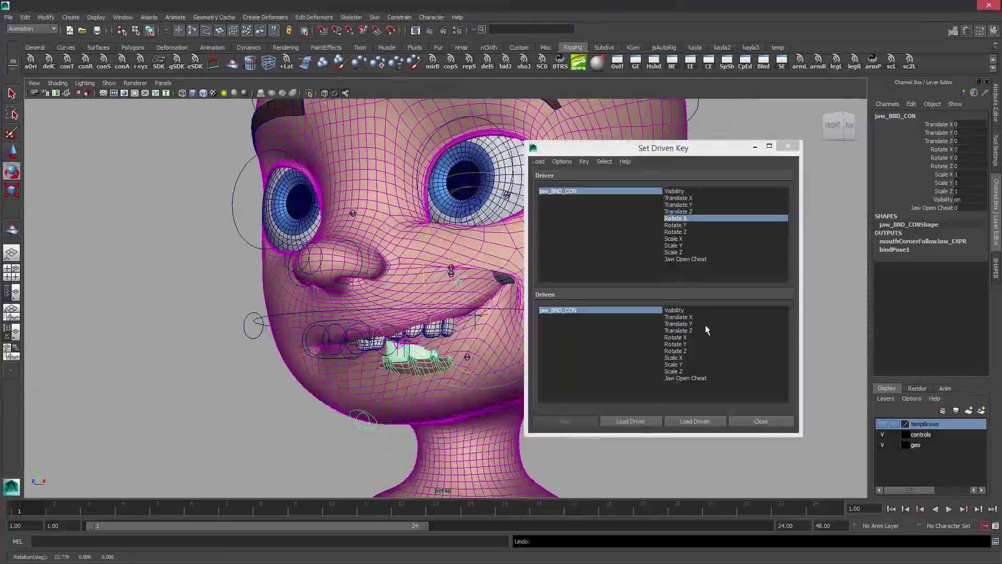
pyautogui.click(704, 378)
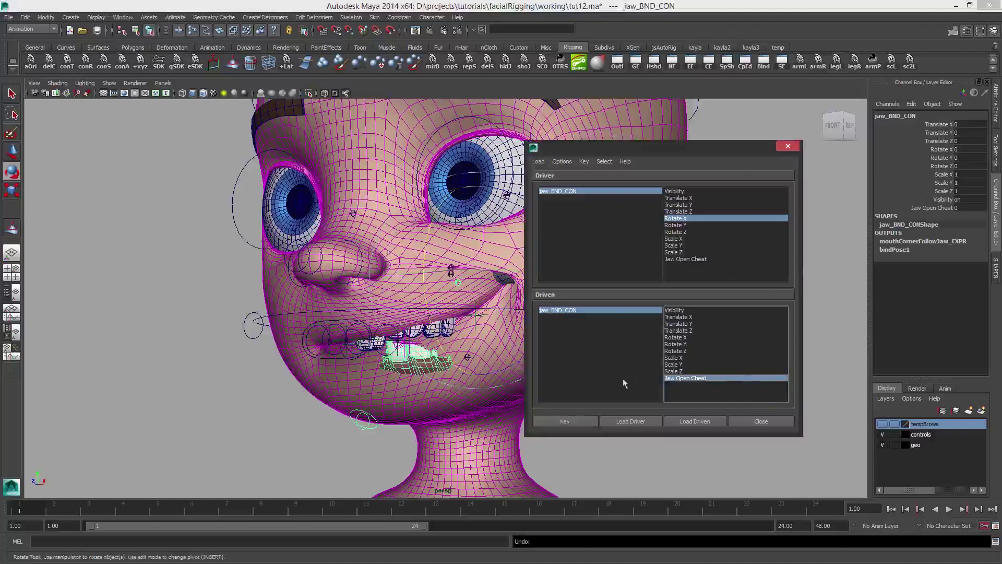
pyautogui.click(565, 421)
# Rotate the jaw open about 39° on X, set Jaw Open Cheat to 1, and key it as driven.
pyautogui.moveTo(439, 233); pyautogui.dragTo(370, 268)
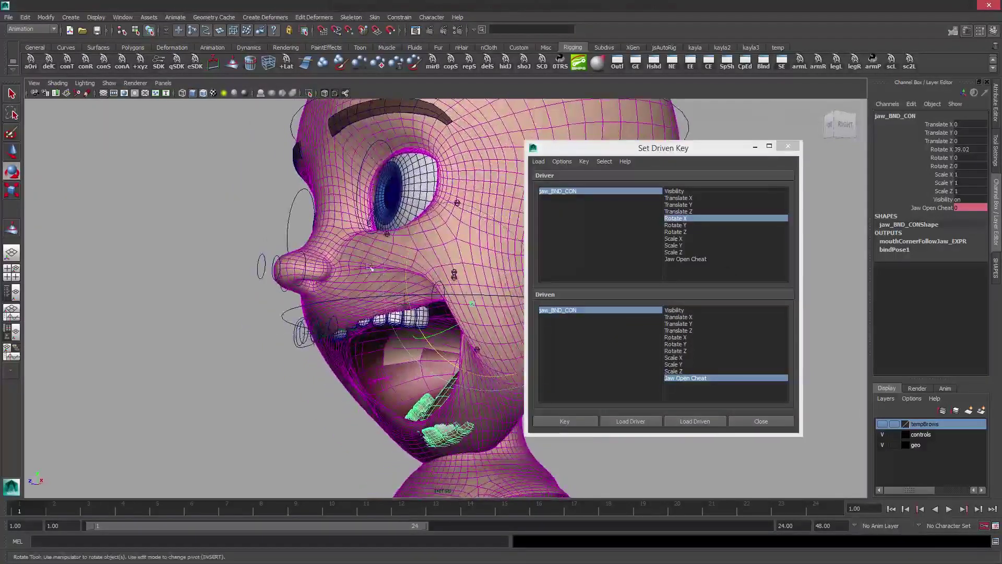
pyautogui.doubleClick(965, 207)
pyautogui.write('1')
pyautogui.click(590, 422)
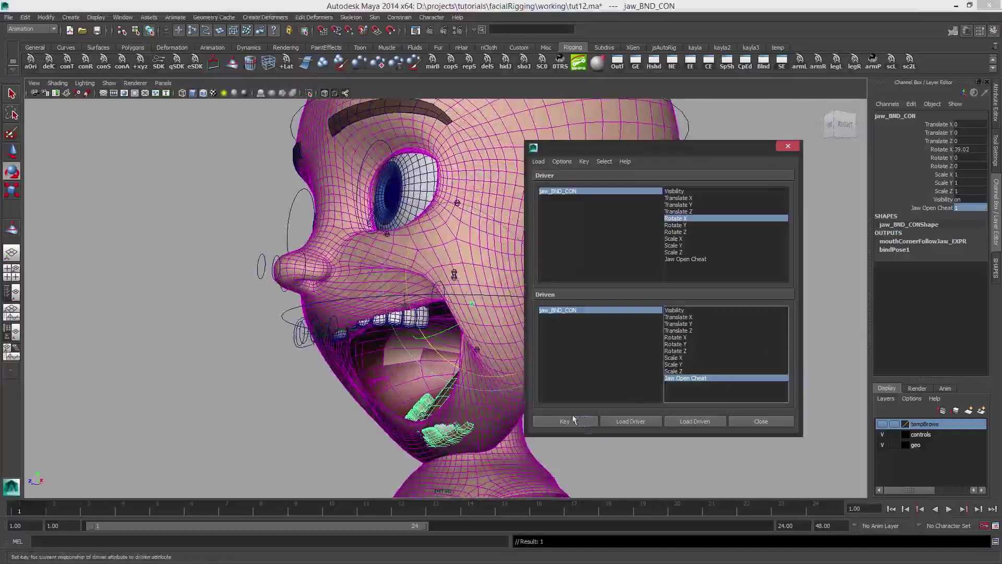
# Partly close the jaw to test the driven Jaw Open Cheat value, return the rotation to 0, and close Set Driven Key.
pyautogui.moveTo(445, 362); pyautogui.dragTo(383, 351)
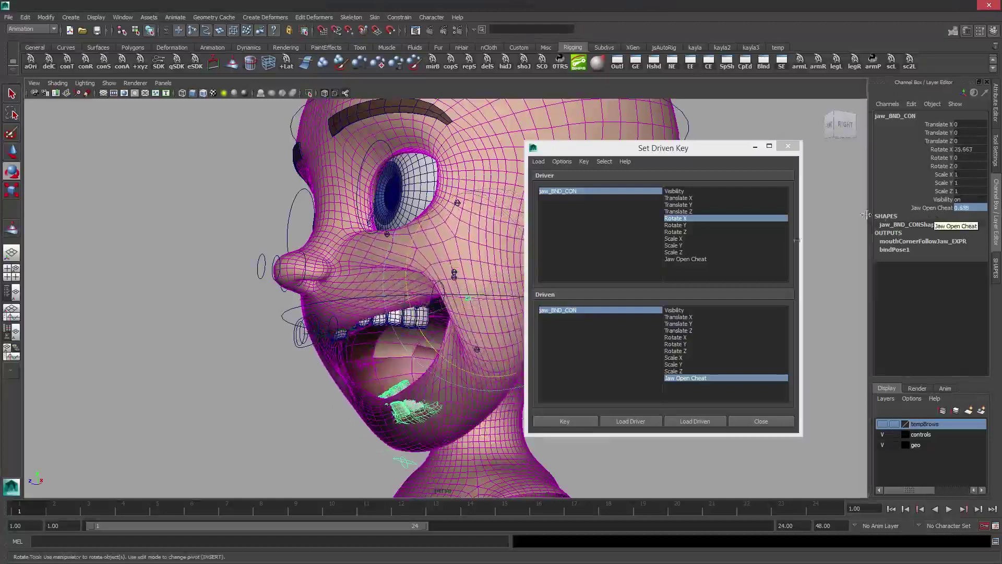
pyautogui.click(541, 69)
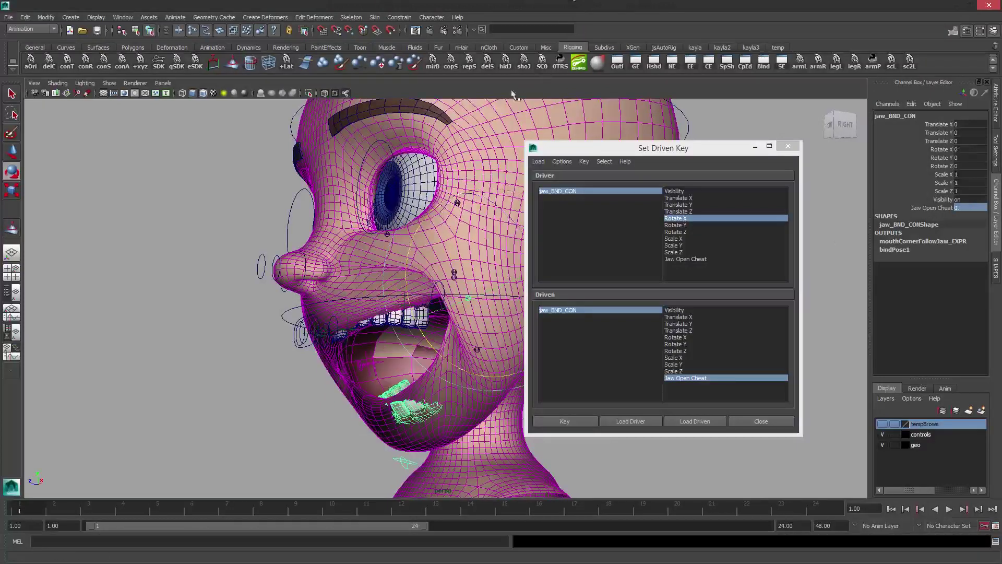
pyautogui.moveTo(417, 179)
pyautogui.keyDown('alt'); pyautogui.mouseDown()
pyautogui.moveTo(448, 179)
pyautogui.moveTo(405, 177)
pyautogui.mouseUp(); pyautogui.keyUp('alt')
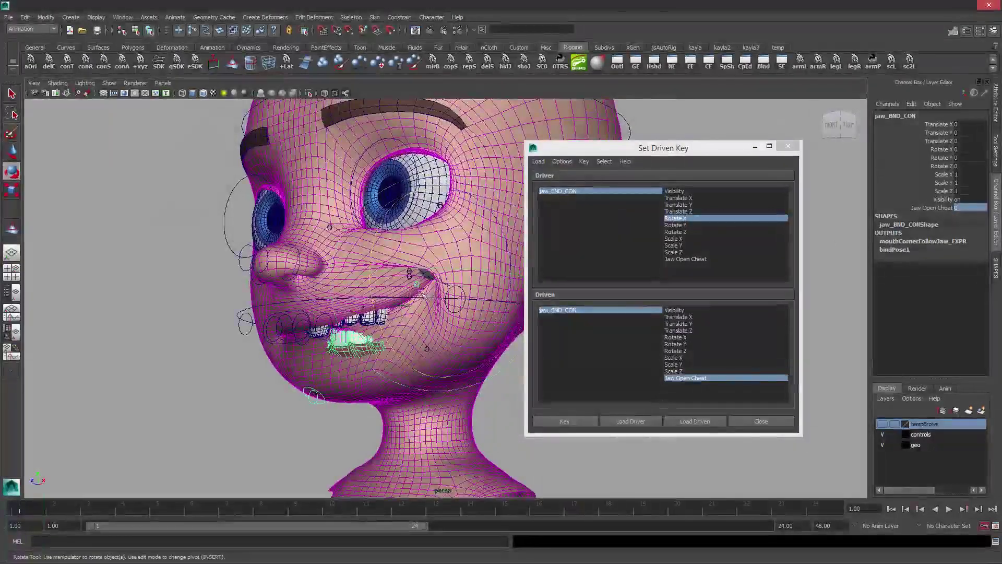
pyautogui.click(762, 423)
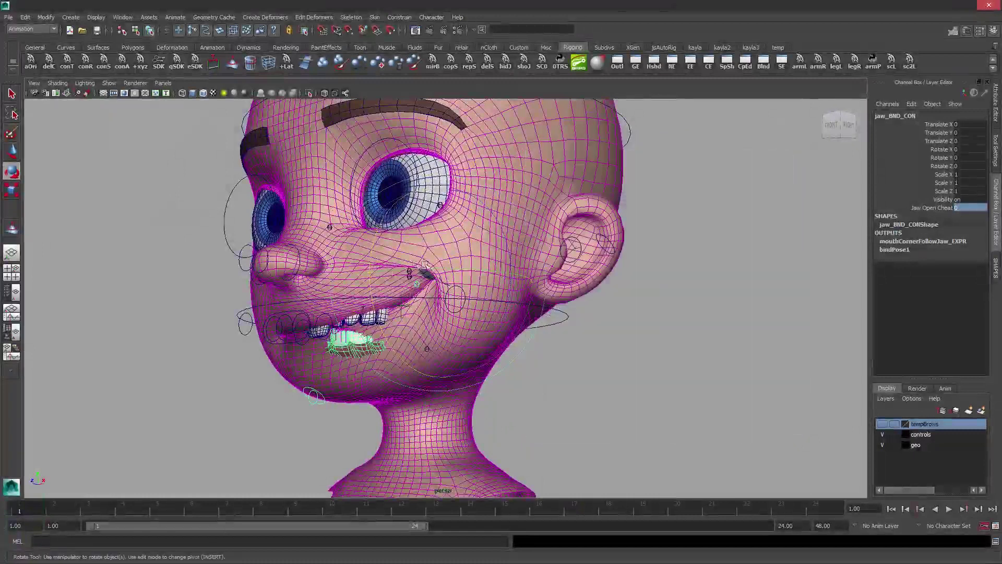
# Select head_GEO and examine the L_mouthCornerUpOut_COM_TGT weight in its headBase_BS inputs, then clear the selection.
pyautogui.press('q')
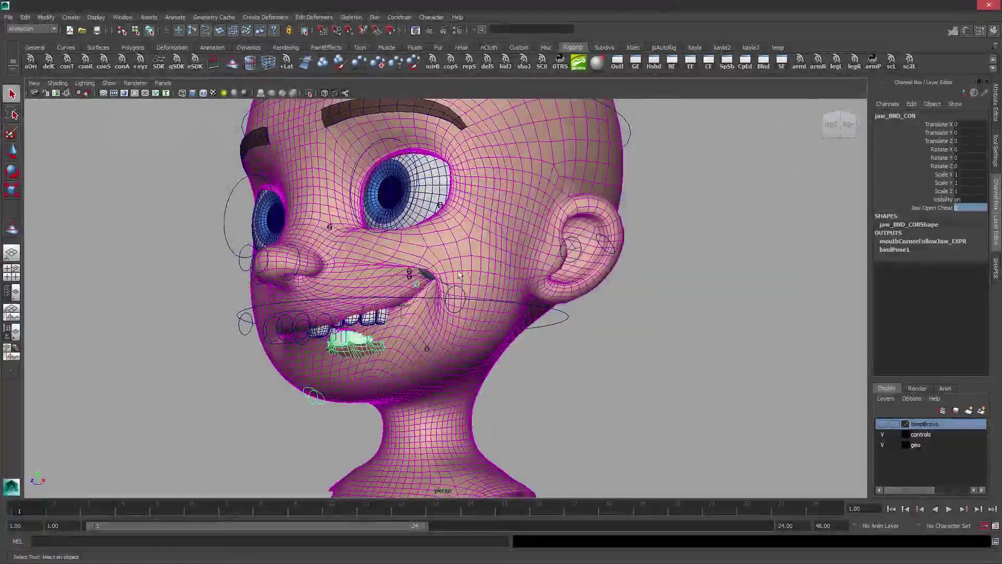
pyautogui.click(447, 285)
pyautogui.click(899, 241)
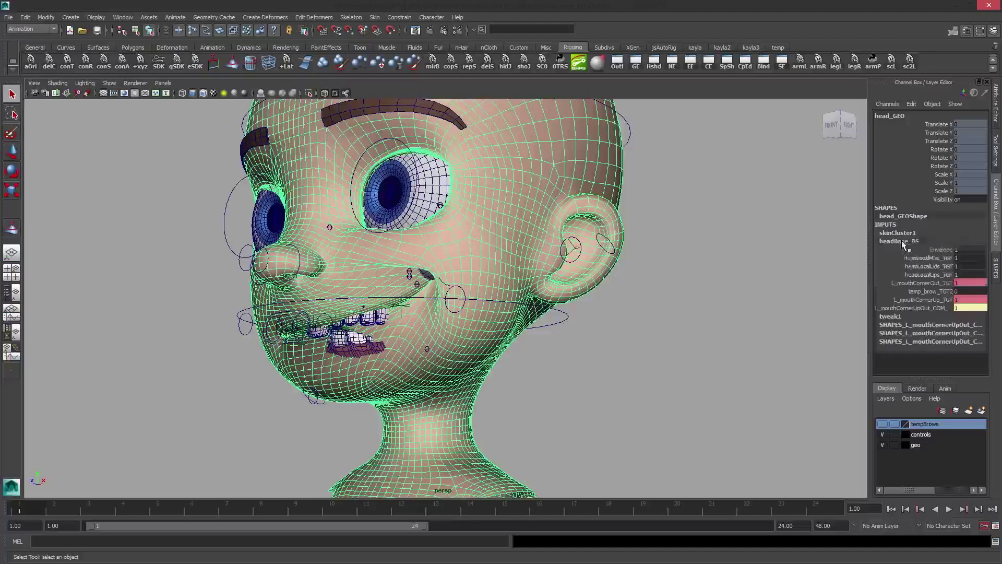
pyautogui.click(938, 312)
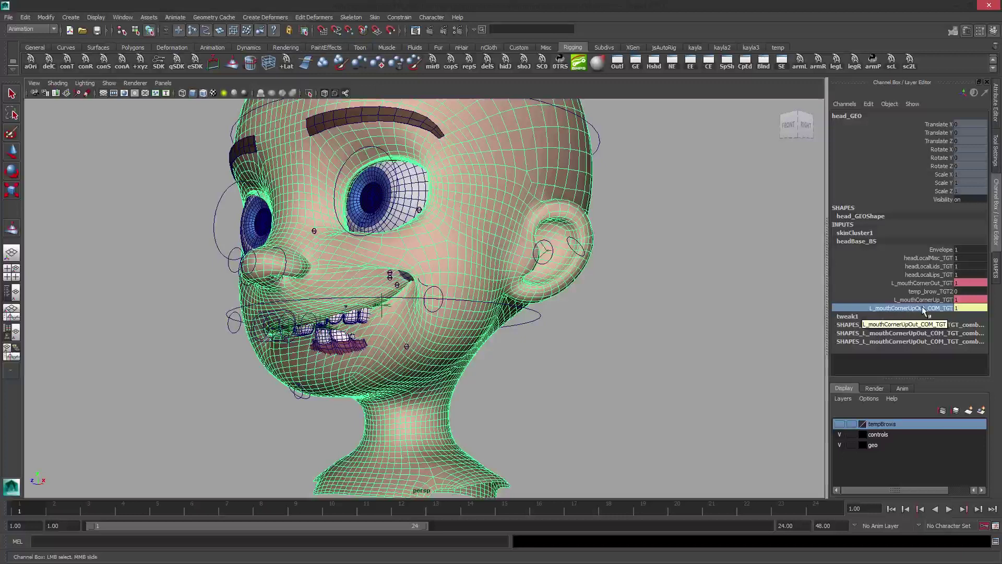
pyautogui.click(612, 328)
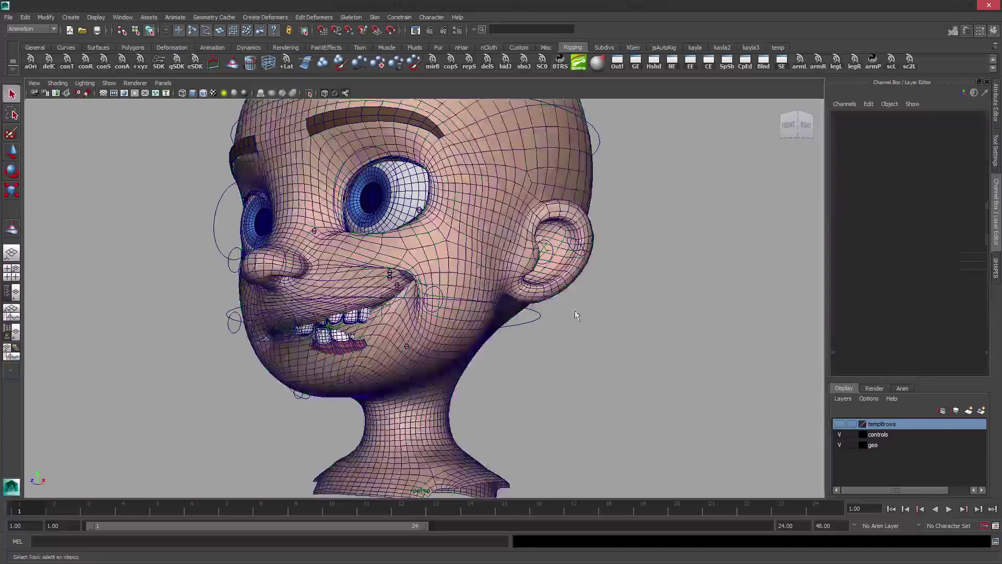
# Return the left mouth-corner control to its neutral position, restore the shaded view, and deselect everything.
pyautogui.scroll(3, 452, 264)
pyautogui.press('4')
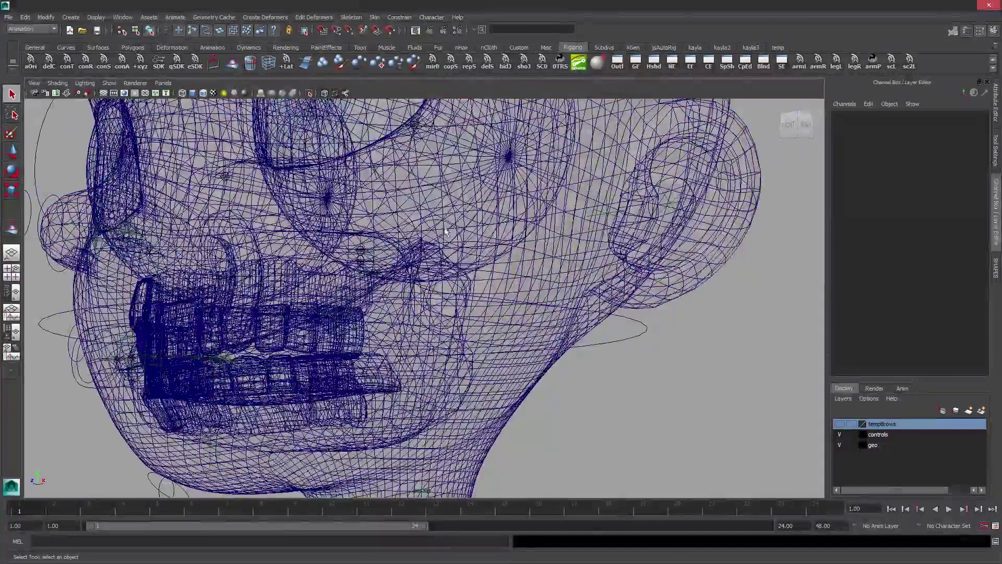
pyautogui.click(465, 241)
pyautogui.hotkey('ctrl', 'z')
pyautogui.hotkey('ctrl', 'z')
pyautogui.hotkey('ctrl', 'z')
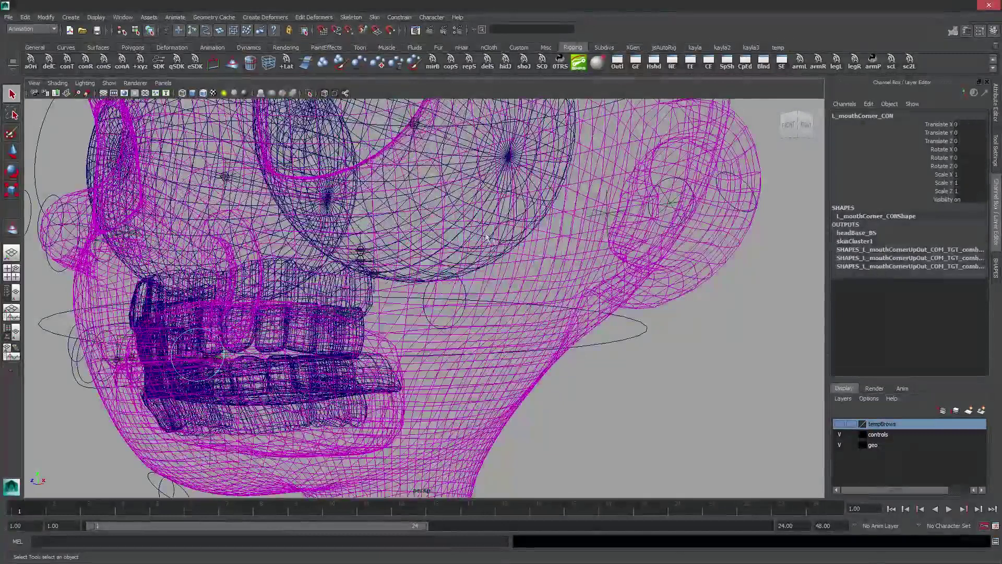
pyautogui.press('5')
pyautogui.scroll(-4, 452, 219)
pyautogui.moveTo(464, 220)
pyautogui.keyDown('alt'); pyautogui.mouseDown()
pyautogui.moveTo(501, 214)
pyautogui.moveTo(485, 224)
pyautogui.mouseUp(); pyautogui.keyUp('alt')
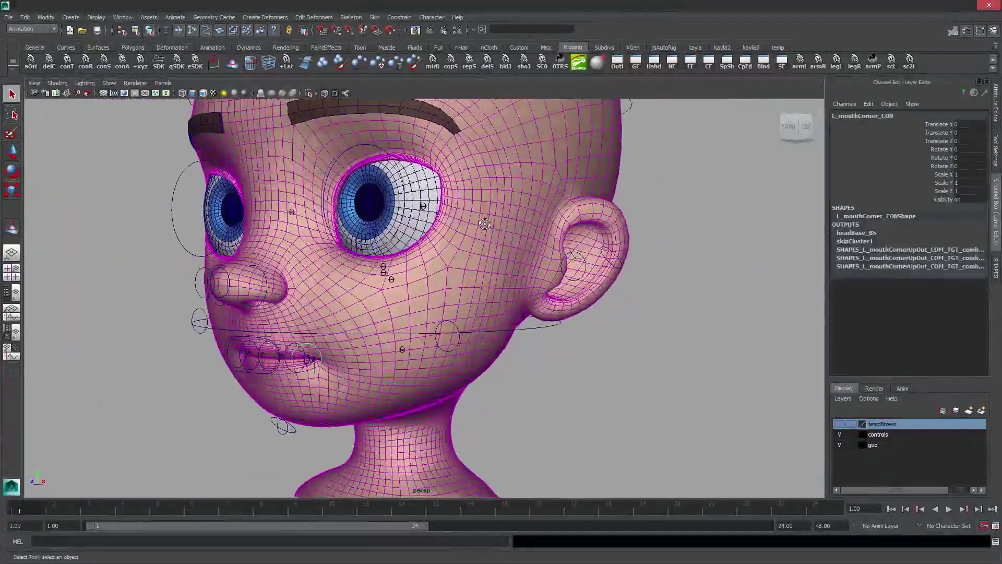
pyautogui.click(686, 183)
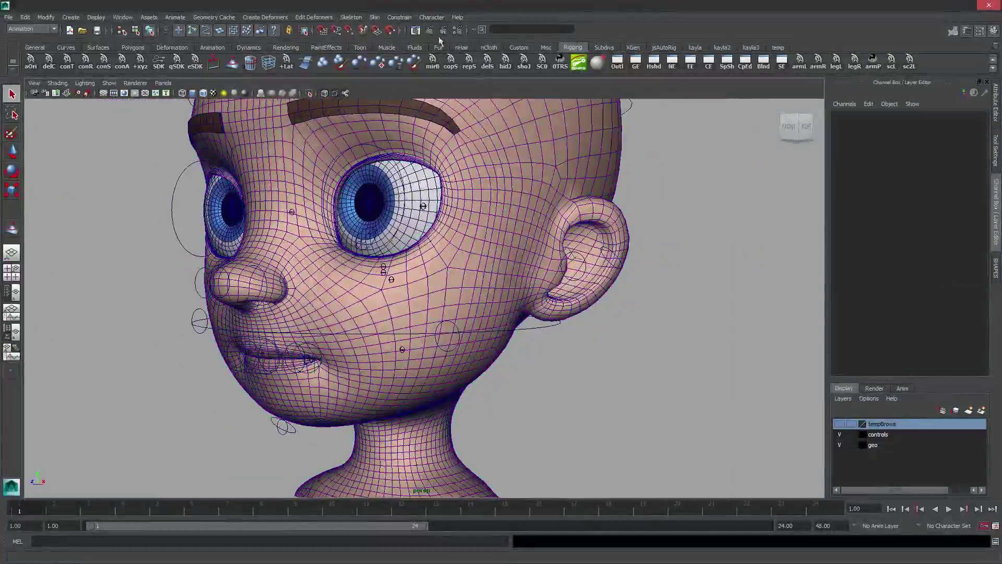
# Open the Expression Editor filtered by expression name, name the new expression combos_EXPR, and start its empty expression body.
pyautogui.click(124, 18)
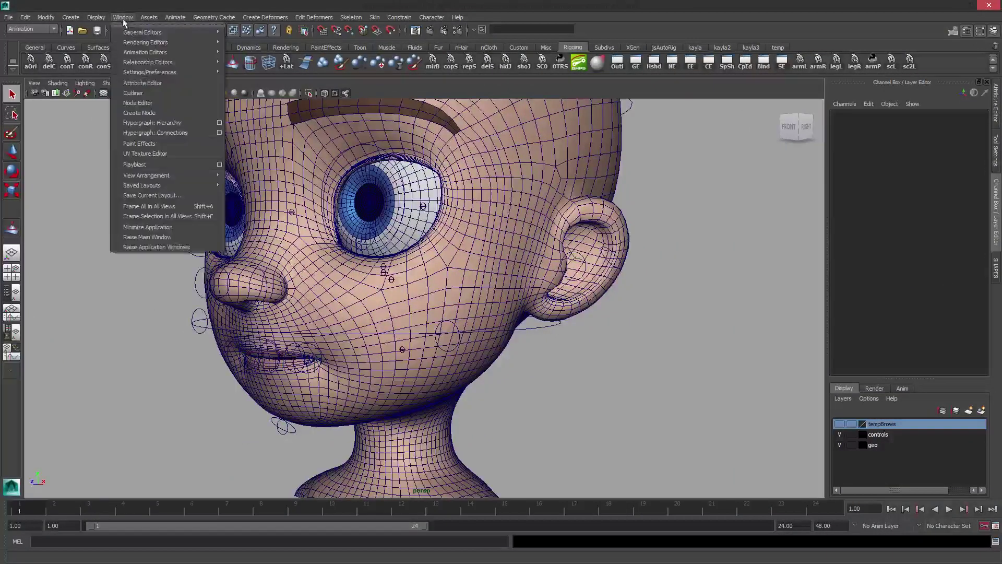
pyautogui.moveTo(173, 34)
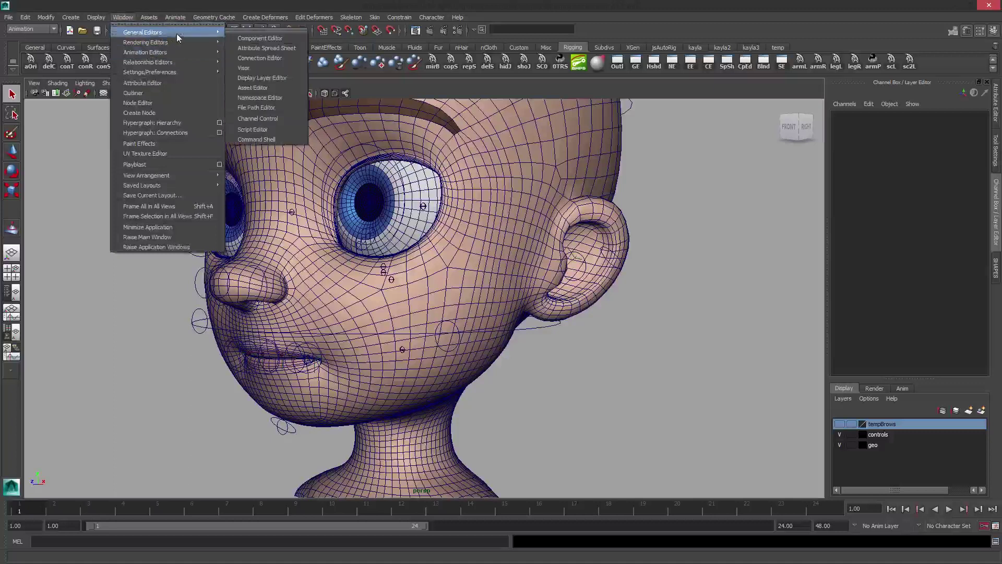
pyautogui.moveTo(170, 52)
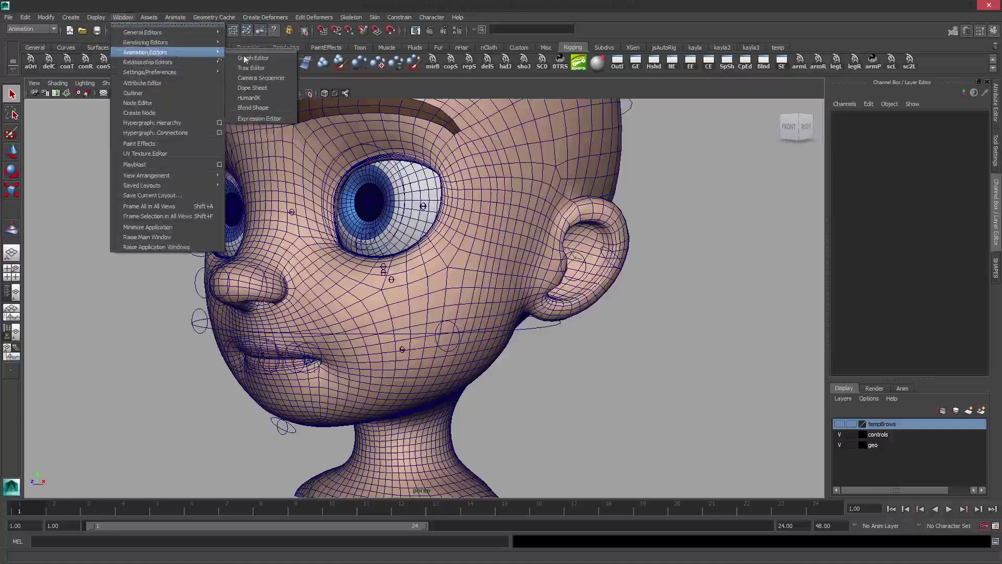
pyautogui.click(249, 119)
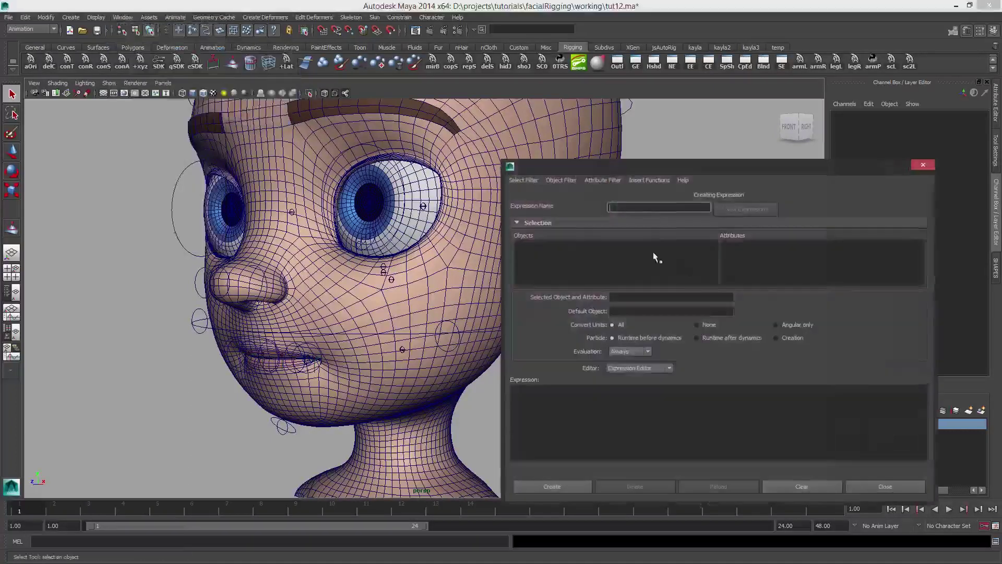
pyautogui.click(531, 150)
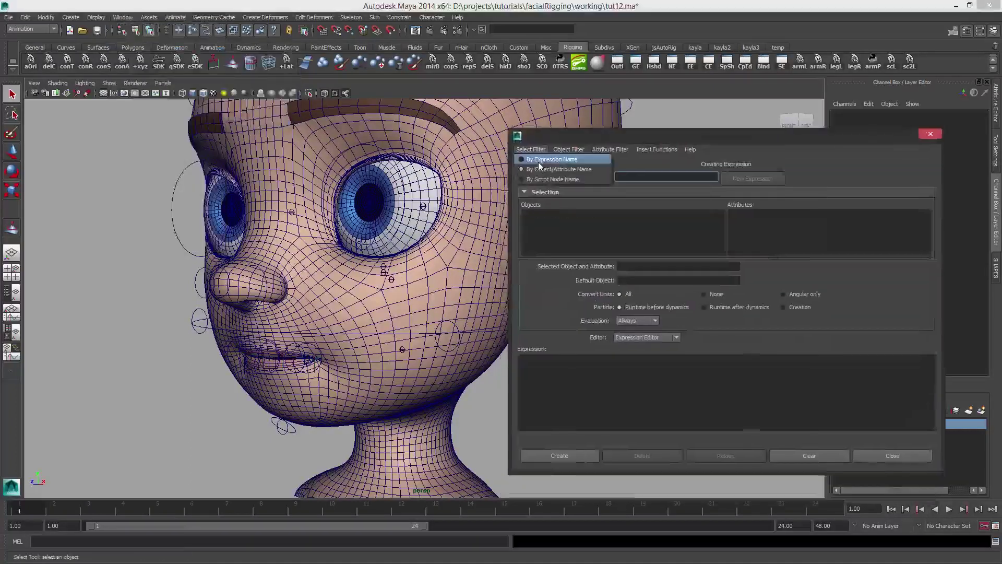
pyautogui.click(539, 162)
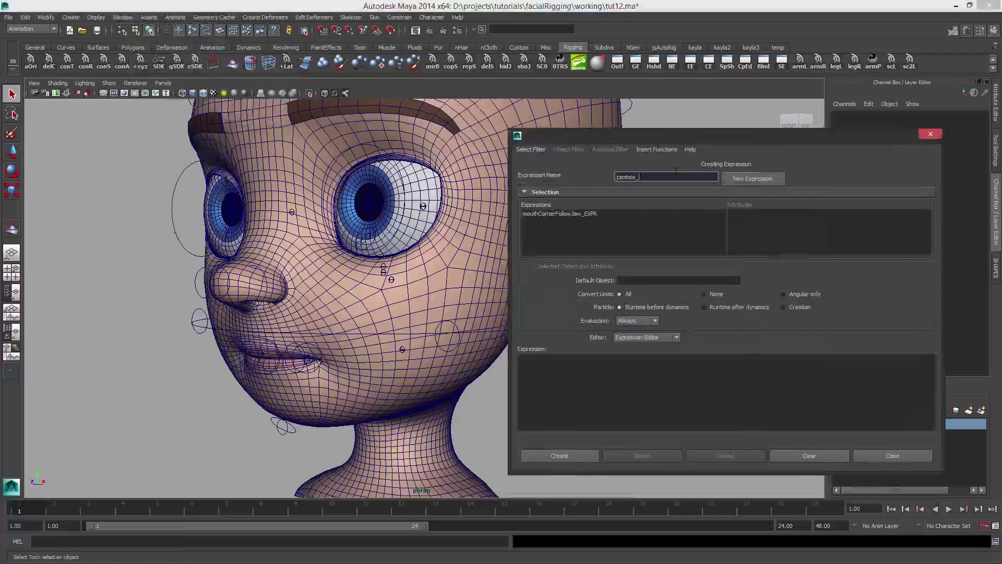
pyautogui.write('combos_EXPR')
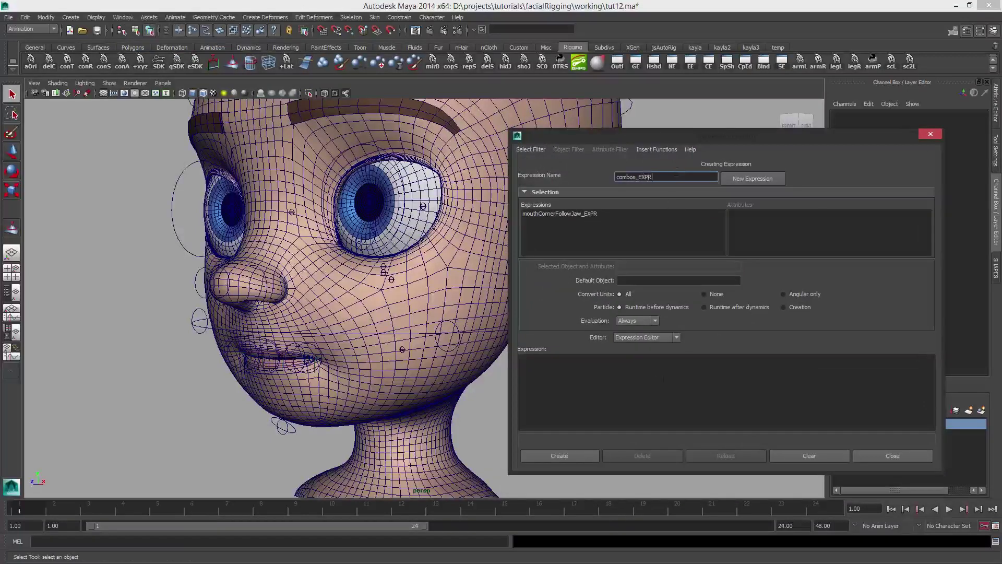
pyautogui.click(664, 380)
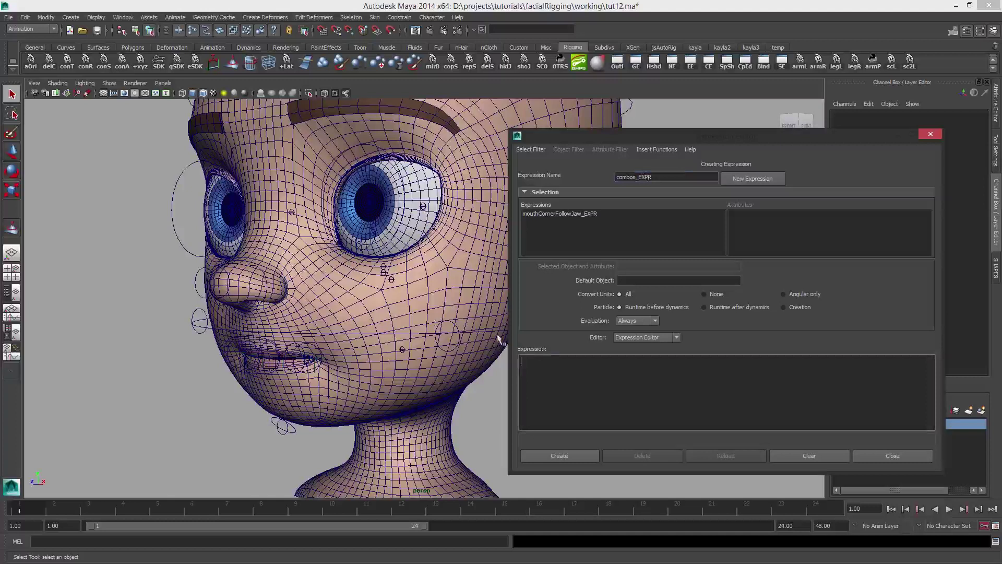
# Select head_GEO, examine the target weights in its headBase_BS inputs beside the repositioned Expression Editor, and clear the selection.
pyautogui.click(433, 283)
pyautogui.moveTo(721, 142); pyautogui.dragTo(551, 132)
pyautogui.click(883, 241)
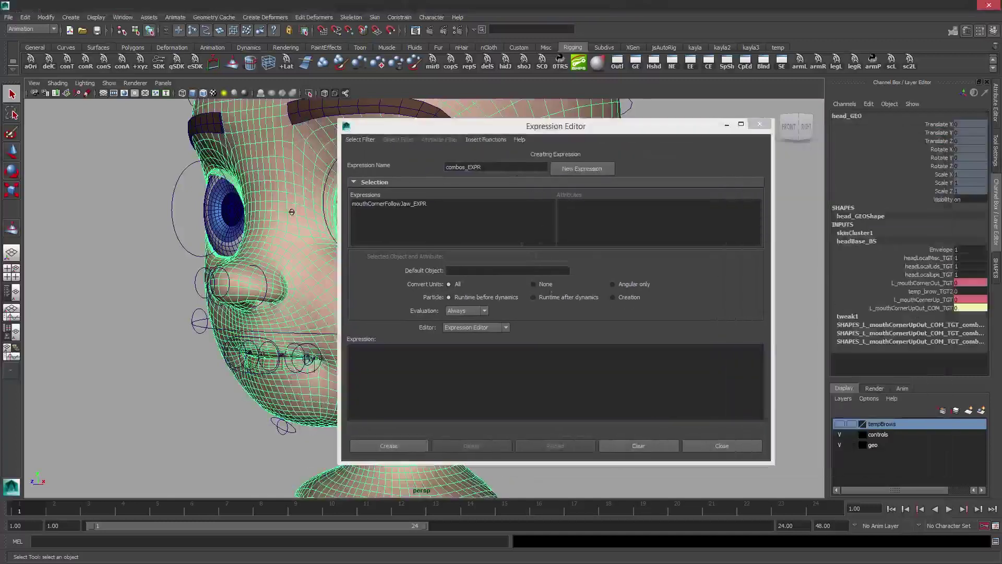
pyautogui.click(880, 242)
pyautogui.moveTo(880, 242); pyautogui.dragTo(653, 353, button='middle')
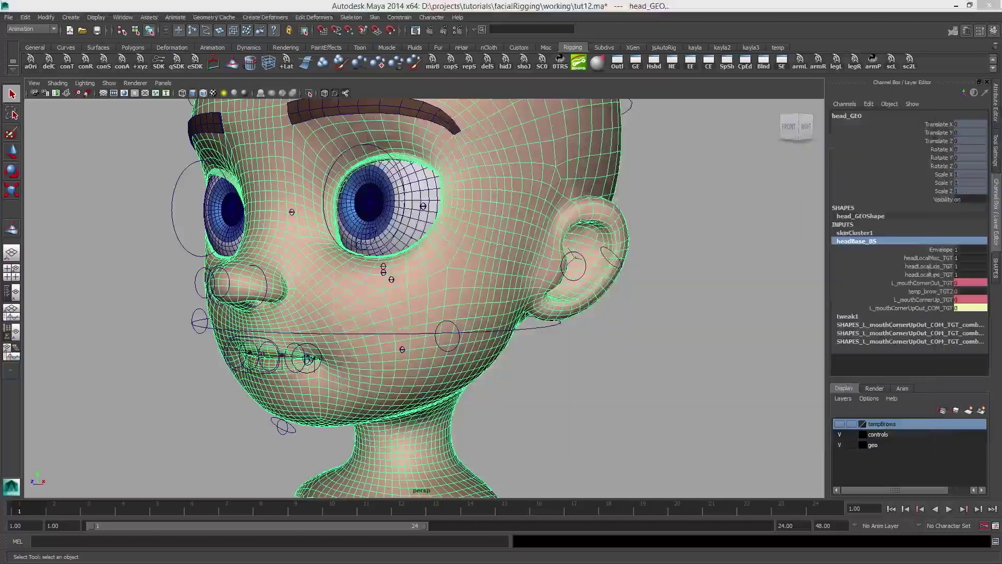
pyautogui.click(610, 355)
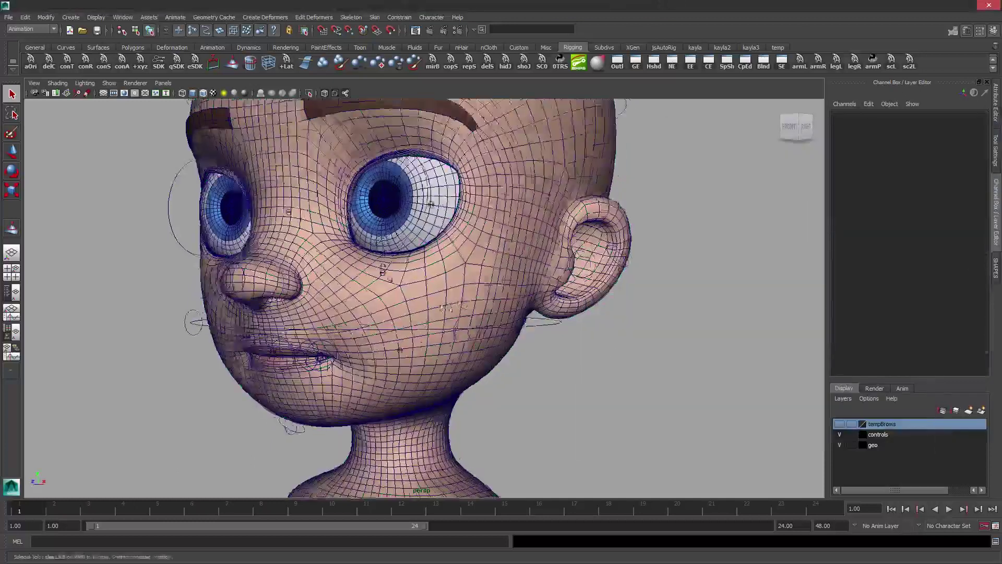
# Rotate the jaw control open about 29° on X, and examine head_GEO's headBase_BS weights in that pose.
pyautogui.keyDown('alt'); pyautogui.moveTo(313, 360); pyautogui.dragTo(337, 362); pyautogui.keyUp('alt')
pyautogui.click(317, 430)
pyautogui.press('w')
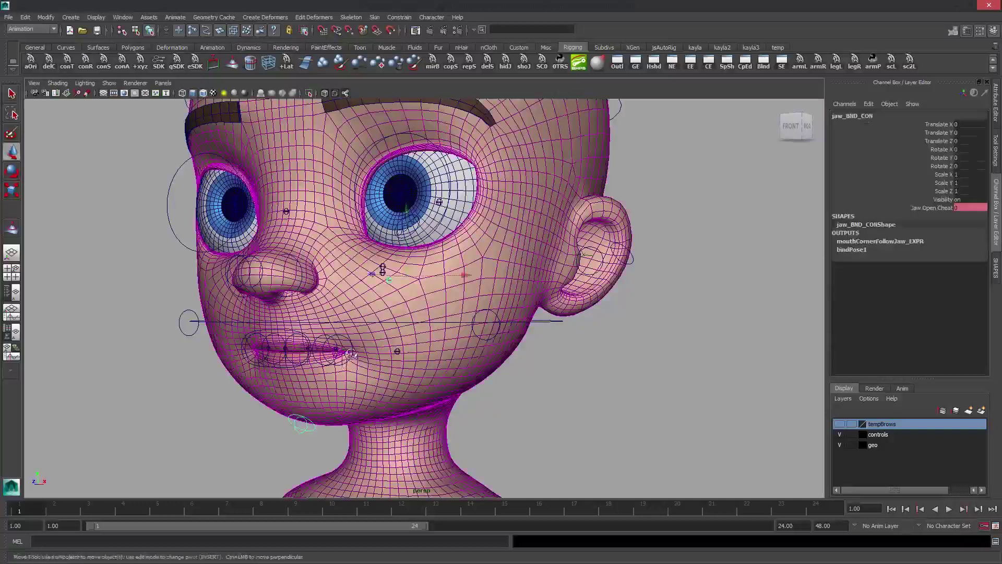
pyautogui.keyDown('alt'); pyautogui.moveTo(339, 398); pyautogui.dragTo(365, 268); pyautogui.keyUp('alt')
pyautogui.press('e')
pyautogui.moveTo(379, 225); pyautogui.dragTo(352, 243)
pyautogui.press('q')
pyautogui.keyDown('alt'); pyautogui.moveTo(477, 344); pyautogui.dragTo(472, 336); pyautogui.keyUp('alt')
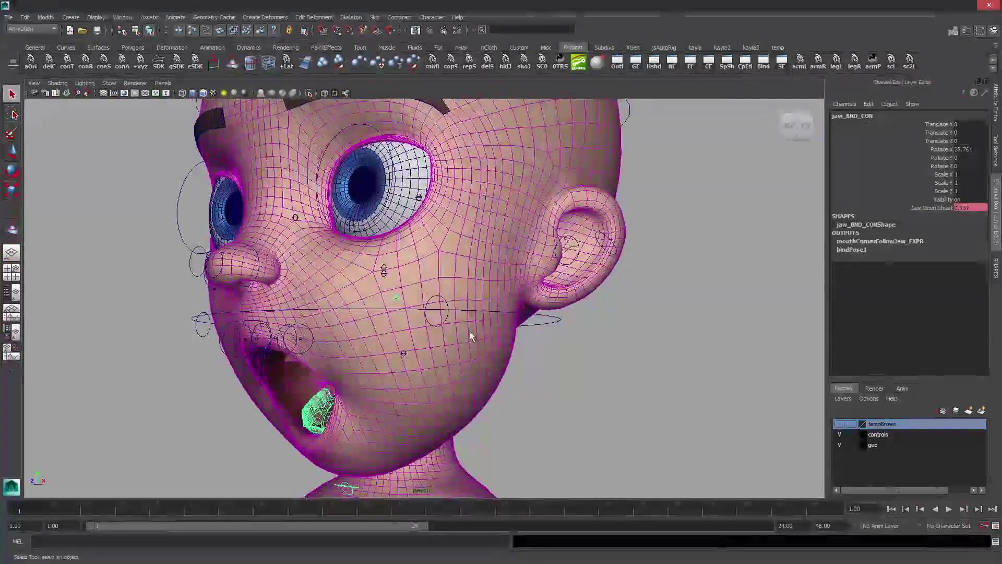
pyautogui.click(472, 336)
pyautogui.click(866, 241)
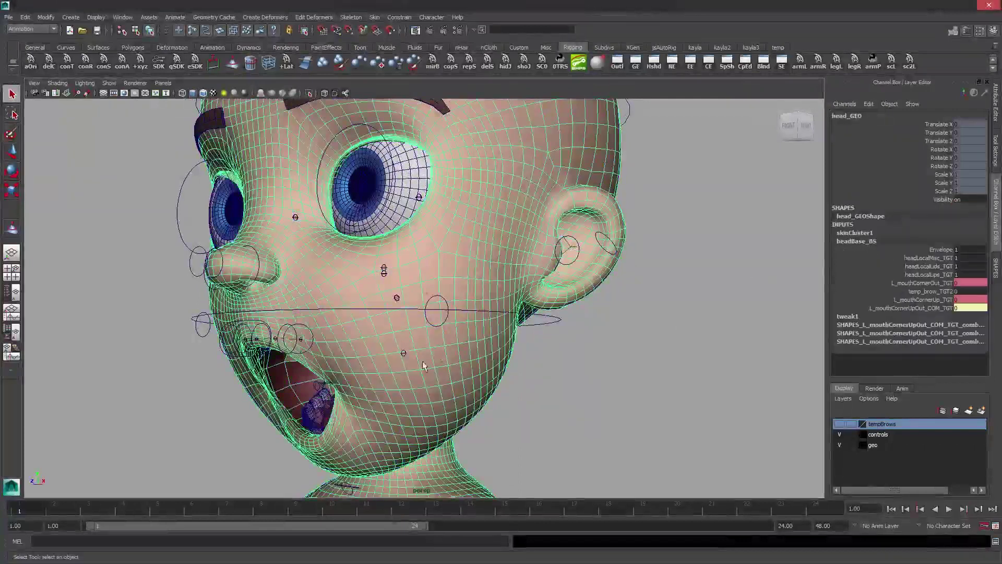
# Rotate the jaw control open to about 39.4° on X and undo the last small rotation adjustment.
pyautogui.keyDown('alt'); pyautogui.moveTo(355, 395); pyautogui.dragTo(345, 434); pyautogui.keyUp('alt')
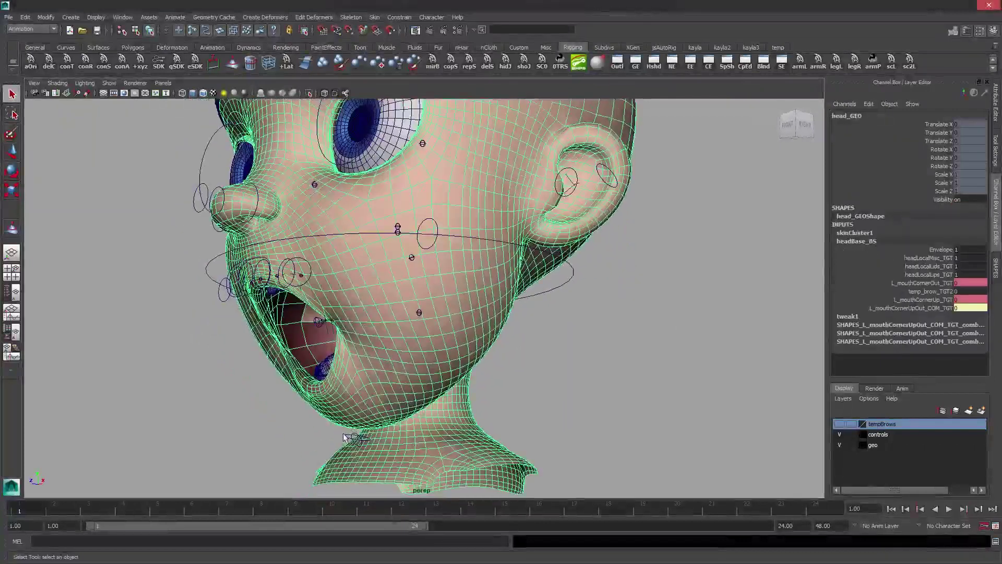
pyautogui.click(345, 437)
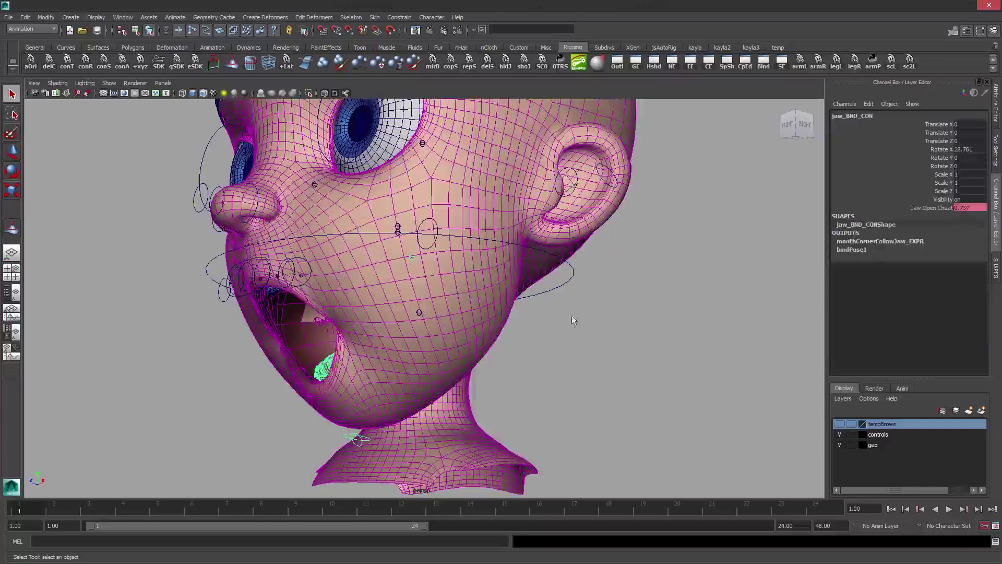
pyautogui.press('e')
pyautogui.moveTo(362, 191); pyautogui.dragTo(355, 220)
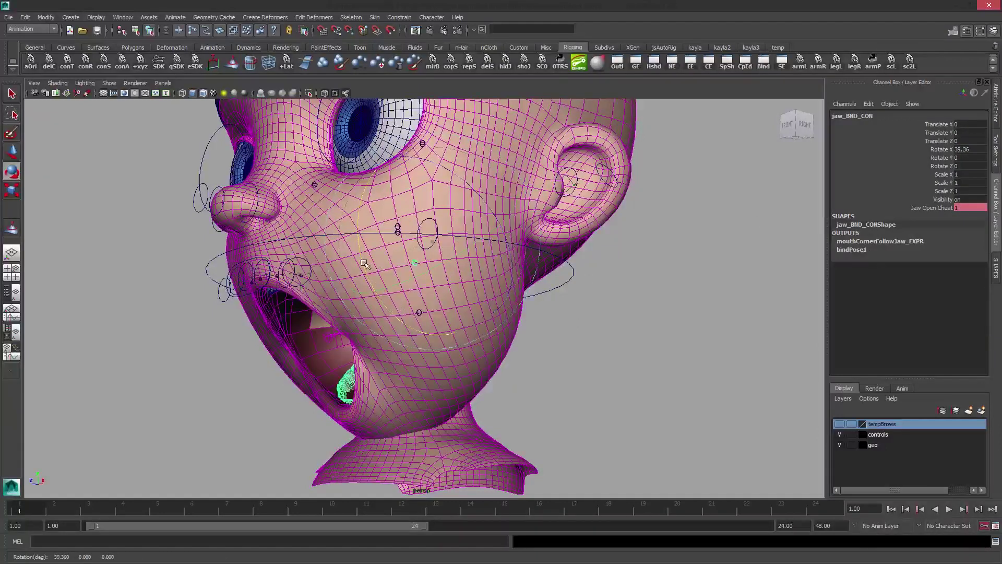
pyautogui.moveTo(363, 262); pyautogui.dragTo(364, 259)
pyautogui.hotkey('ctrl', 'z')
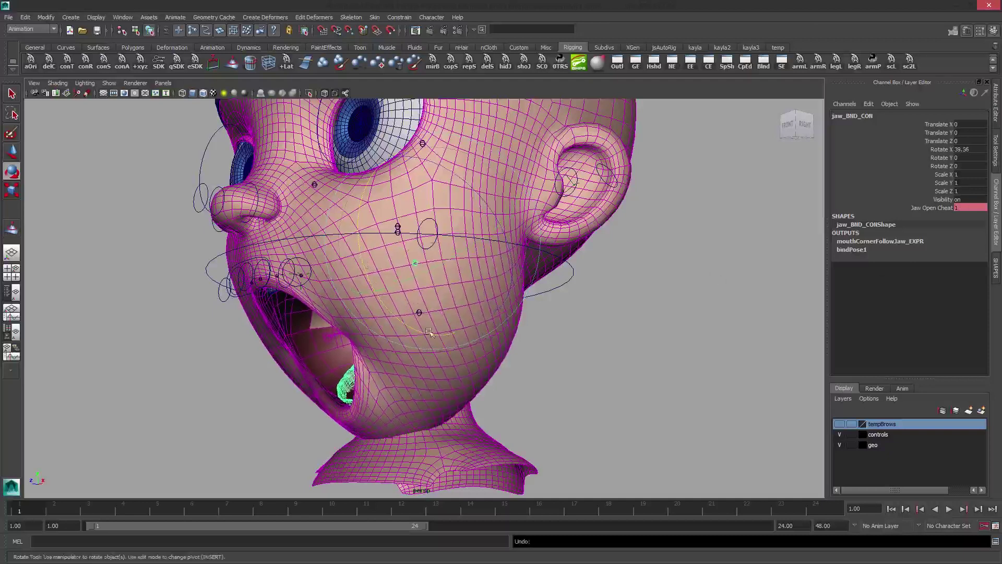
pyautogui.press('q')
# Move the left mouth-corner control out and up to Translate X 9 and Y 4, with Translate Z set to 0.
pyautogui.keyDown('alt'); pyautogui.moveTo(436, 218); pyautogui.dragTo(381, 313); pyautogui.keyUp('alt')
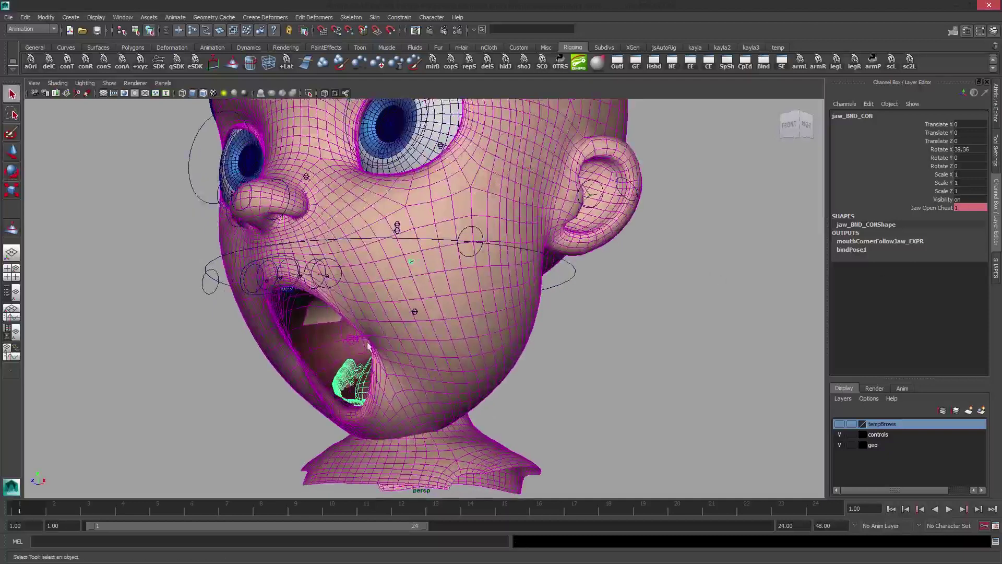
pyautogui.click(338, 282)
pyautogui.press('w')
pyautogui.moveTo(328, 275); pyautogui.dragTo(766, 3)
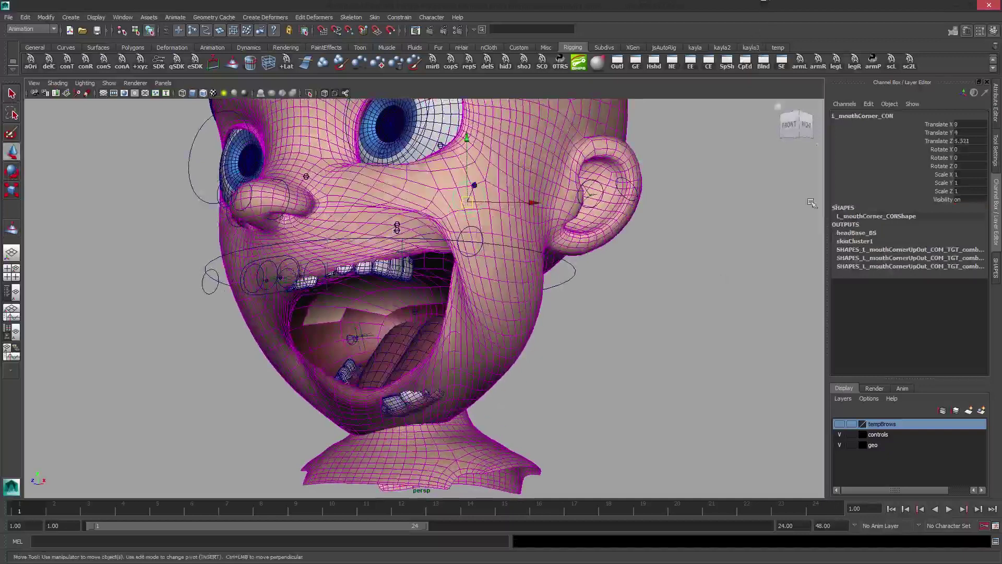
pyautogui.scroll(-2, 787, 205)
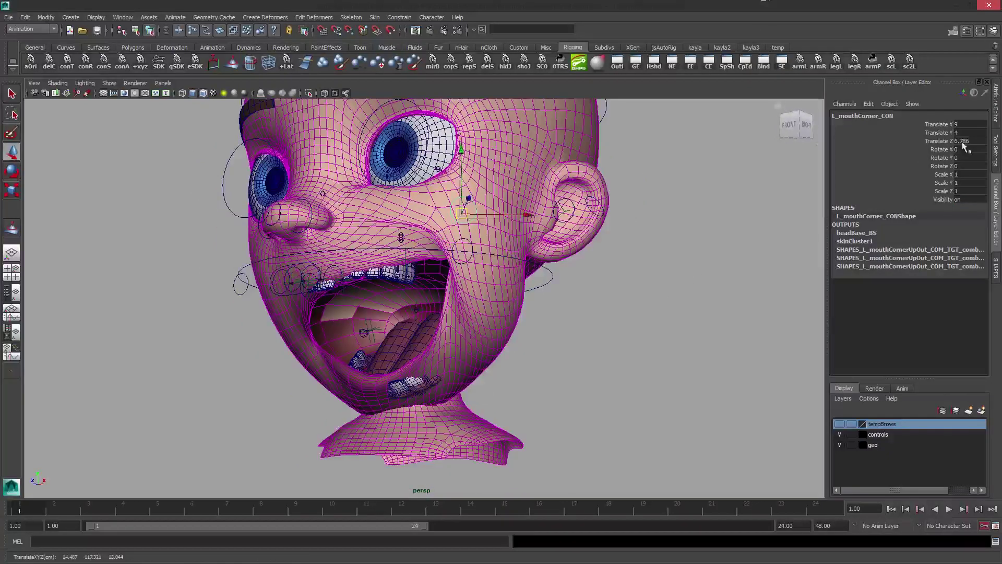
pyautogui.doubleClick(963, 141)
pyautogui.write('0')
pyautogui.press('Return')
# Duplicate the posed head_GEO and unlock the copy's translate, rotate and scale channels.
pyautogui.click(469, 290)
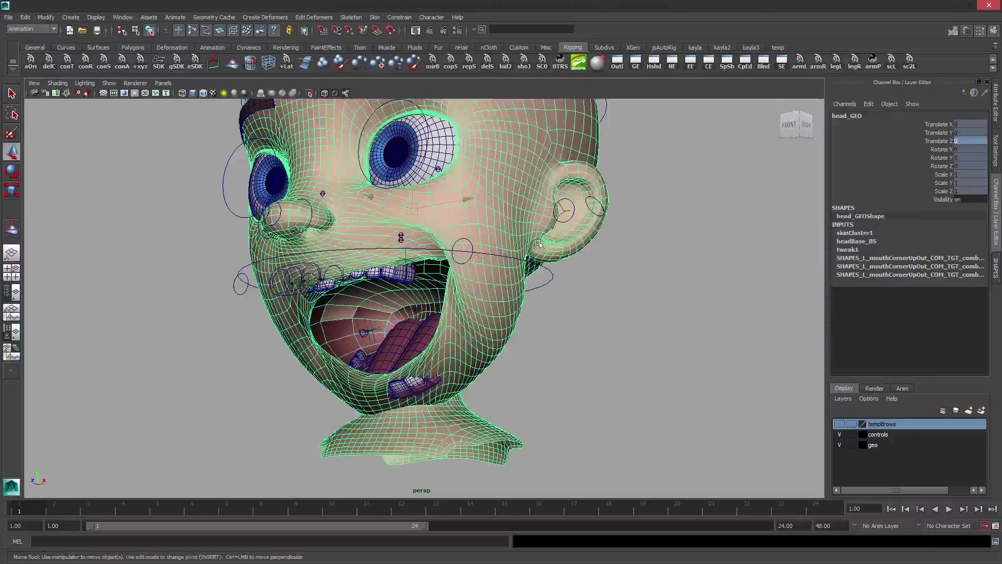
pyautogui.hotkey('ctrl', 'd')
pyautogui.keyDown('alt'); pyautogui.moveTo(538, 243); pyautogui.dragTo(566, 246); pyautogui.keyUp('alt')
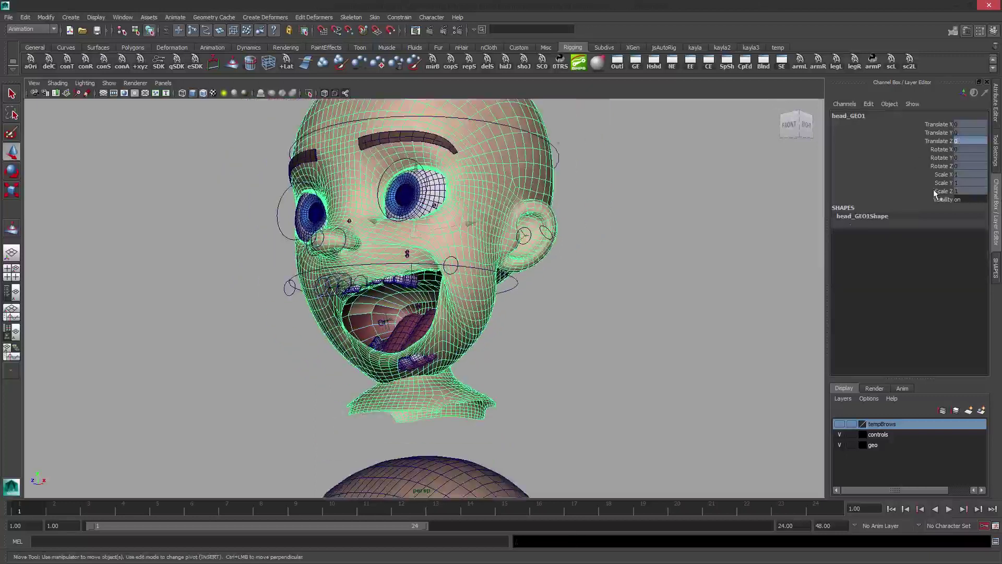
pyautogui.moveTo(935, 193); pyautogui.dragTo(933, 126)
pyautogui.rightClick(934, 128)
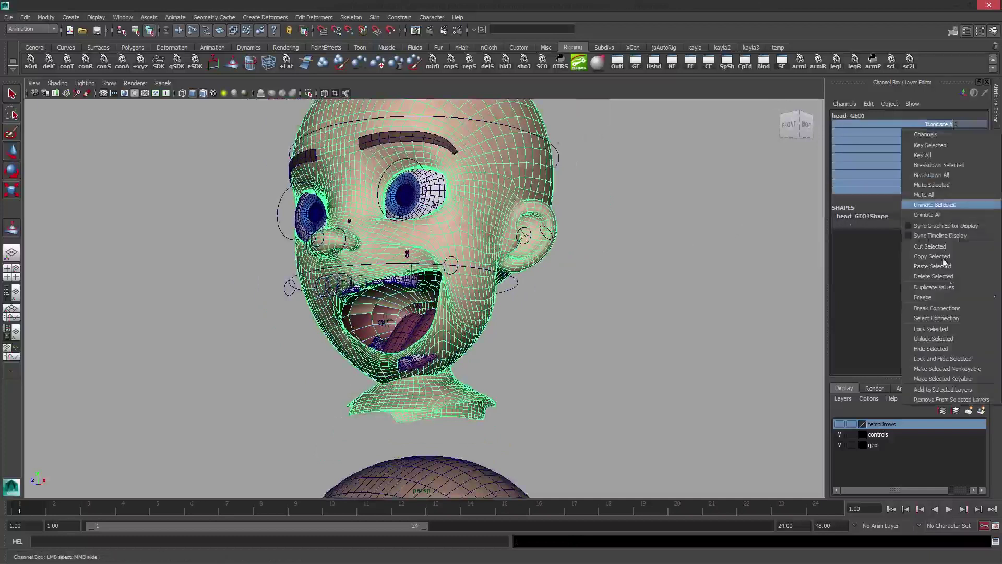
pyautogui.click(933, 338)
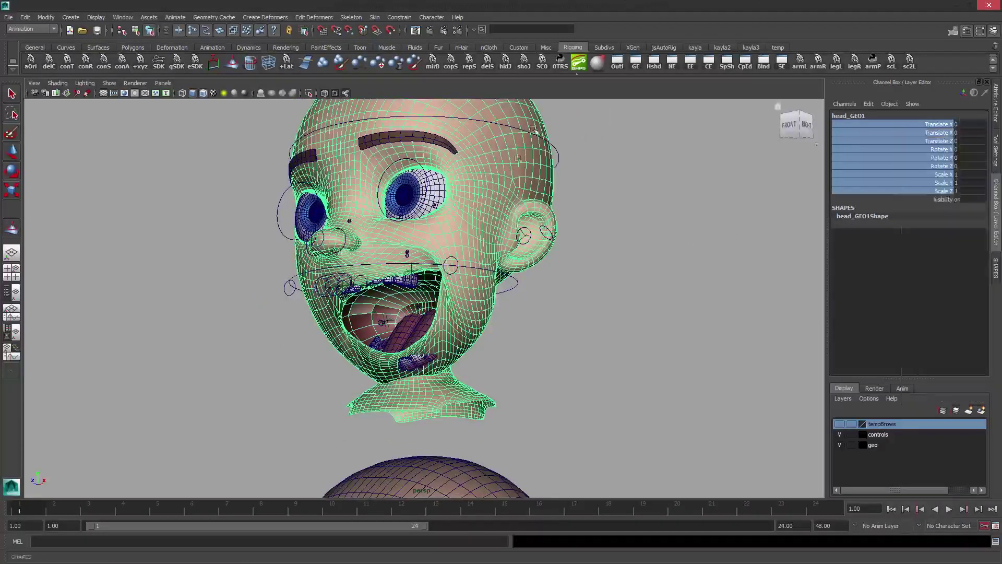
# Move the duplicated head about 41 units along X beside the rigged head and deselect it.
pyautogui.press('w')
pyautogui.keyDown('alt'); pyautogui.moveTo(488, 235); pyautogui.dragTo(766, 226); pyautogui.keyUp('alt')
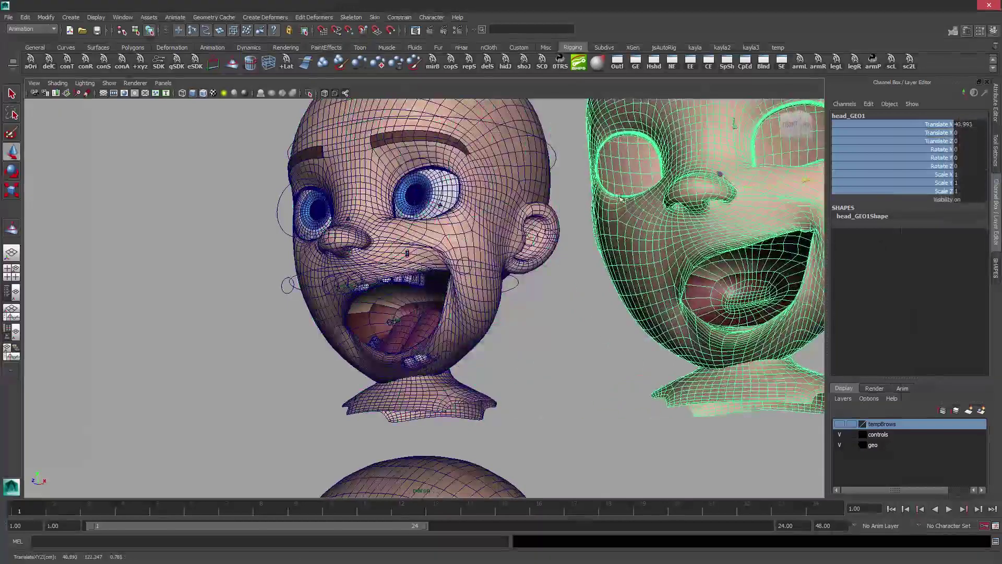
pyautogui.scroll(3, 767, 226)
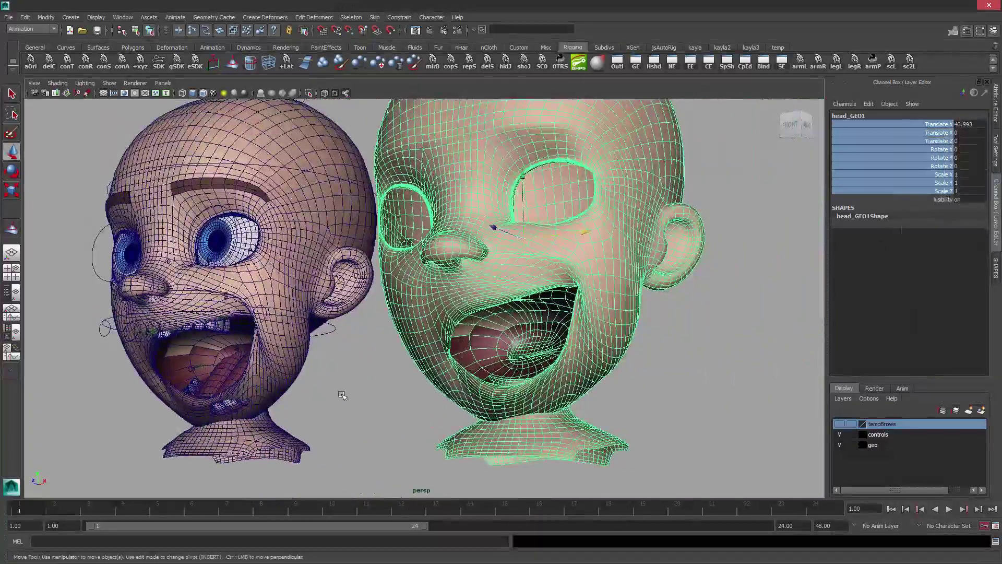
pyautogui.click(342, 395)
# Select the jaw control under the rigged head in wireframe and return its rotation to 0 in shaded view.
pyautogui.keyDown('alt'); pyautogui.moveTo(342, 395); pyautogui.dragTo(473, 251, button='middle'); pyautogui.keyUp('alt')
pyautogui.press('q')
pyautogui.keyDown('alt'); pyautogui.moveTo(368, 277); pyautogui.dragTo(351, 282); pyautogui.keyUp('alt')
pyautogui.keyDown('alt'); pyautogui.moveTo(351, 282); pyautogui.dragTo(411, 249, button='middle'); pyautogui.keyUp('alt')
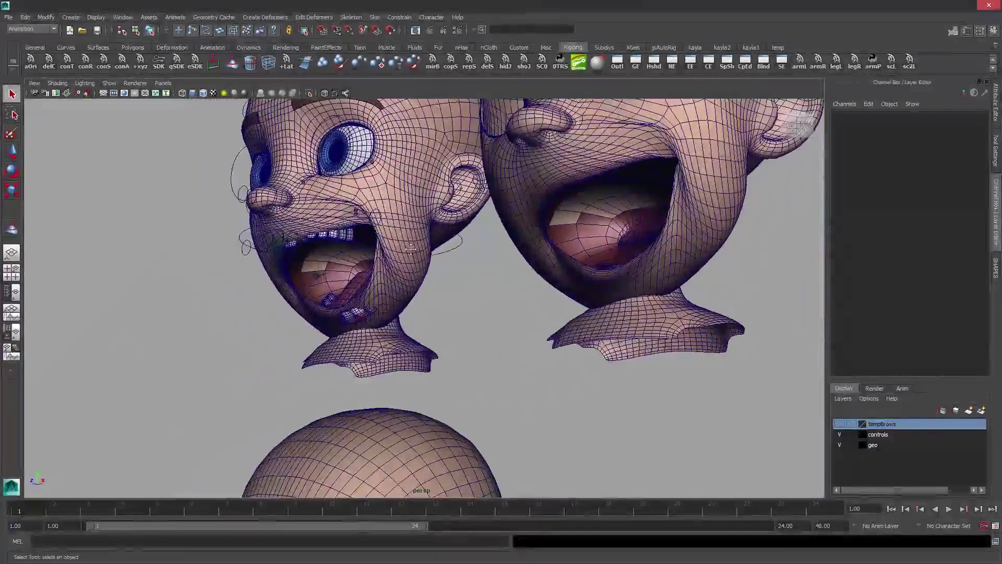
pyautogui.scroll(3, 429, 331)
pyautogui.keyDown('alt'); pyautogui.moveTo(446, 293); pyautogui.dragTo(498, 269, button='middle'); pyautogui.keyUp('alt')
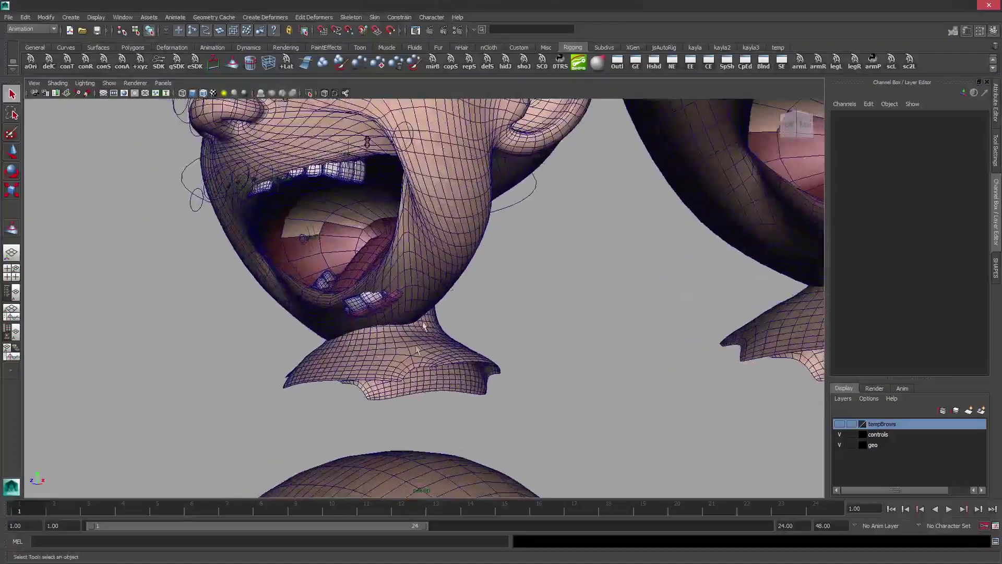
pyautogui.press('4')
pyautogui.click(365, 359)
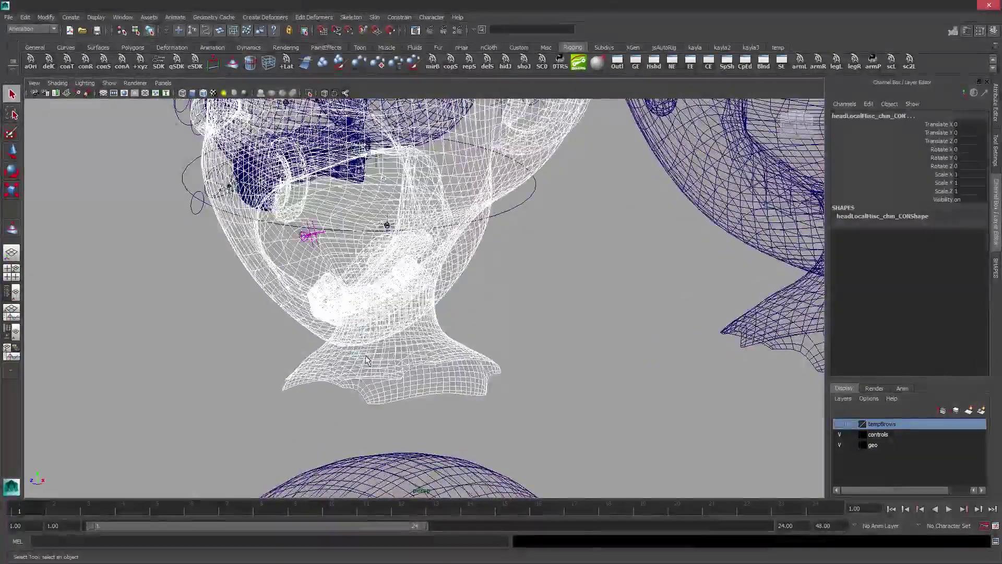
pyautogui.click(393, 354)
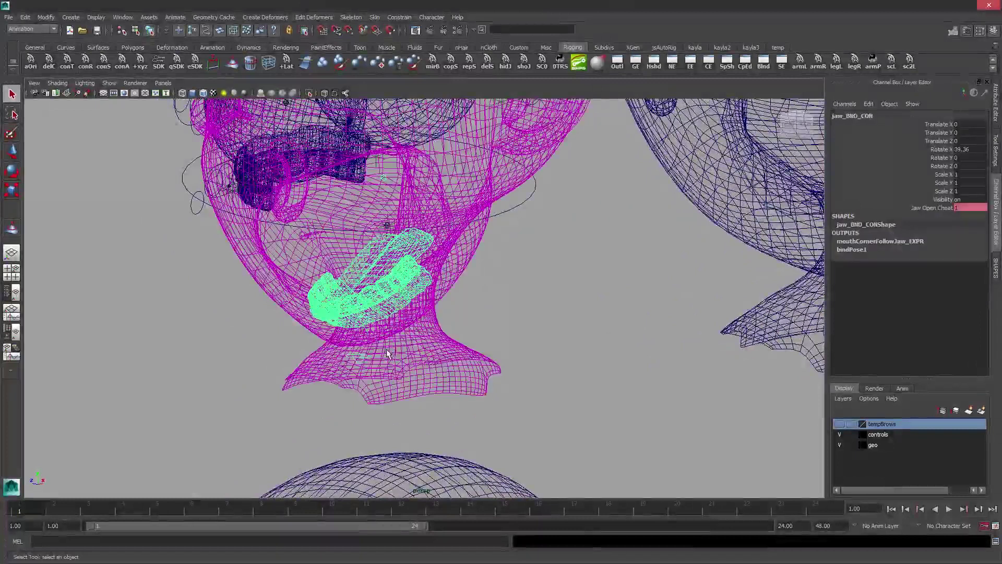
pyautogui.press('5')
pyautogui.hotkey('ctrl', 'z')
pyautogui.moveTo(393, 248)
pyautogui.keyDown('alt'); pyautogui.mouseDown(button='middle')
pyautogui.moveTo(425, 345)
pyautogui.moveTo(419, 359)
pyautogui.mouseUp(button='middle'); pyautogui.keyUp('alt')
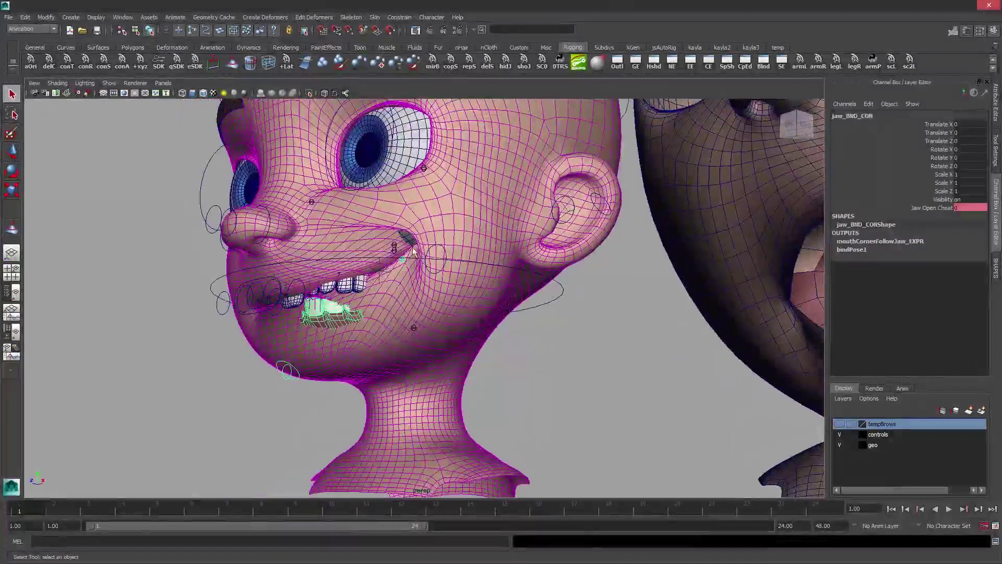
# Return the left mouth-corner control to its neutral position and select the duplicated open-smile head.
pyautogui.keyDown('alt'); pyautogui.moveTo(413, 251); pyautogui.dragTo(434, 248); pyautogui.keyUp('alt')
pyautogui.press('4')
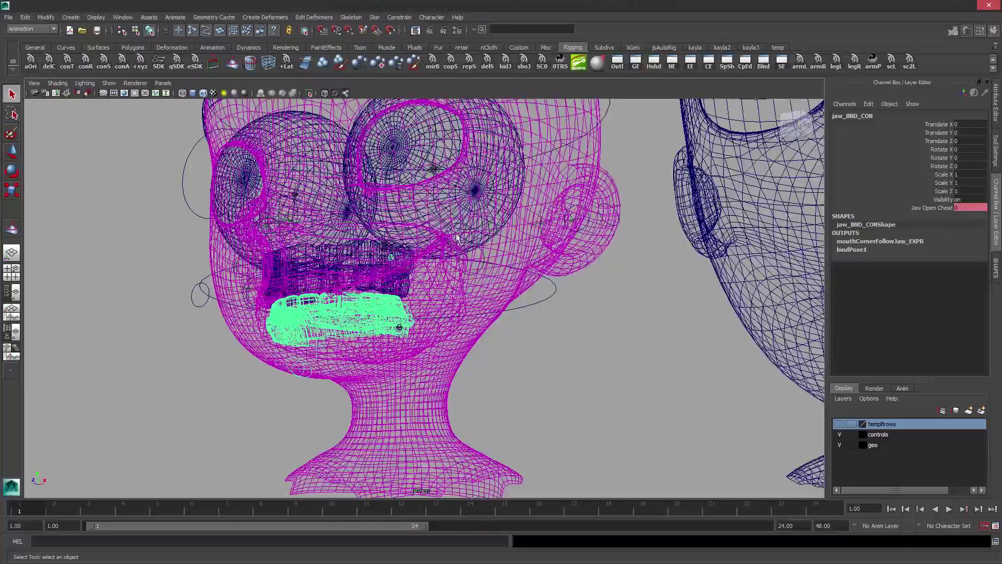
pyautogui.click(483, 222)
pyautogui.click(491, 239)
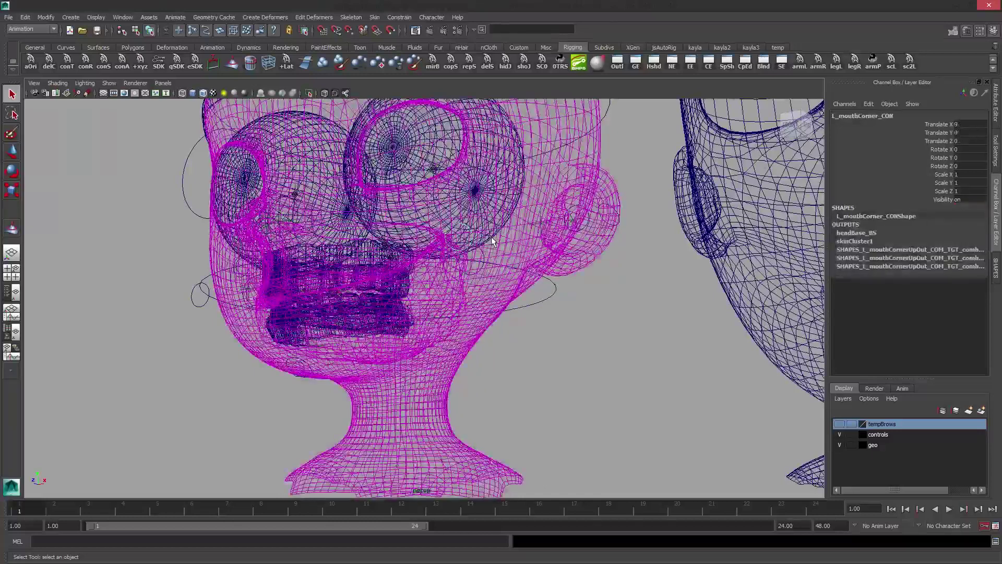
pyautogui.press('5')
pyautogui.scroll(-5, 490, 237)
pyautogui.keyDown('alt'); pyautogui.moveTo(490, 237); pyautogui.dragTo(522, 250); pyautogui.keyUp('alt')
pyautogui.click(529, 257)
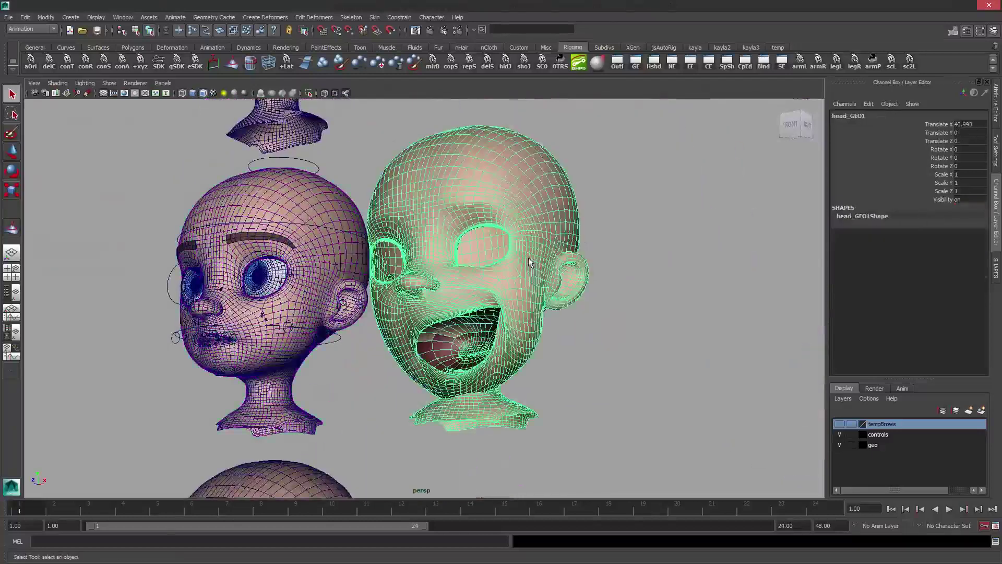
# Switch the duplicated open-smile head to vertex editing and pick the upper-lip area beside the left mouth corner for moving.
pyautogui.scroll(-1, 528, 258)
pyautogui.keyDown('alt'); pyautogui.moveTo(528, 258); pyautogui.dragTo(494, 266, button='middle'); pyautogui.keyUp('alt')
pyautogui.scroll(3, 494, 267)
pyautogui.keyDown('alt'); pyautogui.moveTo(400, 278); pyautogui.dragTo(437, 218, button='middle'); pyautogui.keyUp('alt')
pyautogui.scroll(5, 437, 217)
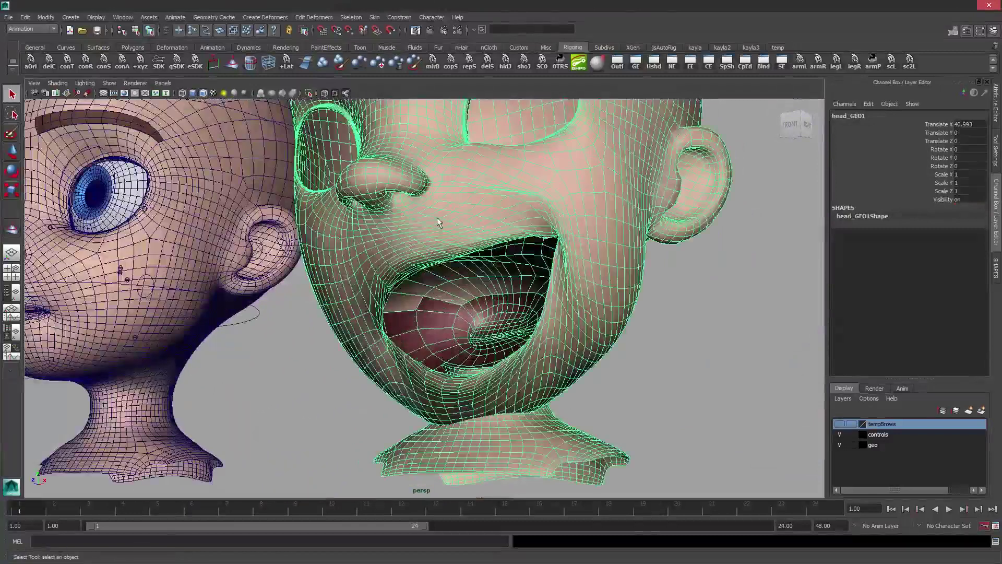
pyautogui.press('F8')
pyautogui.scroll(2, 522, 256)
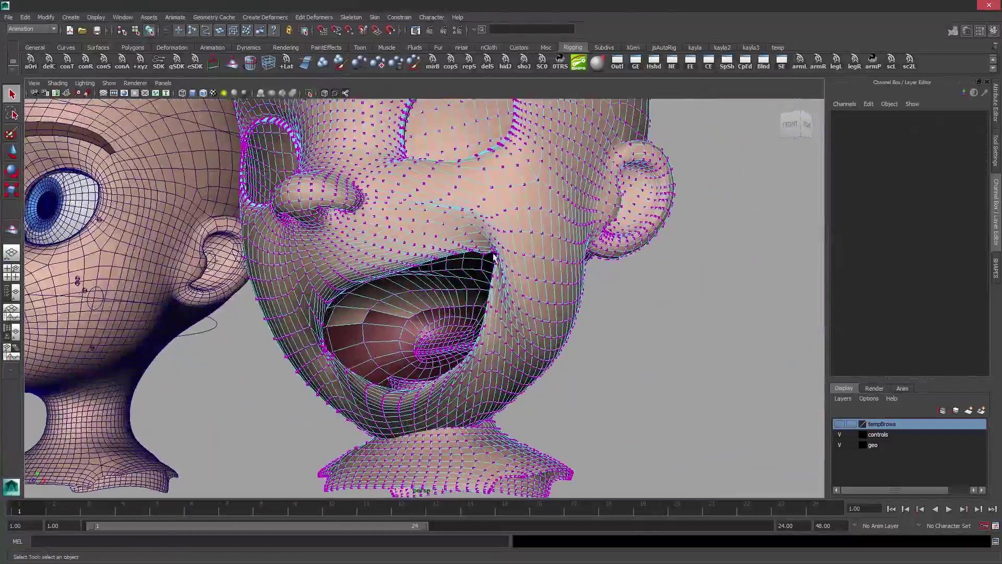
pyautogui.scroll(3, 528, 243)
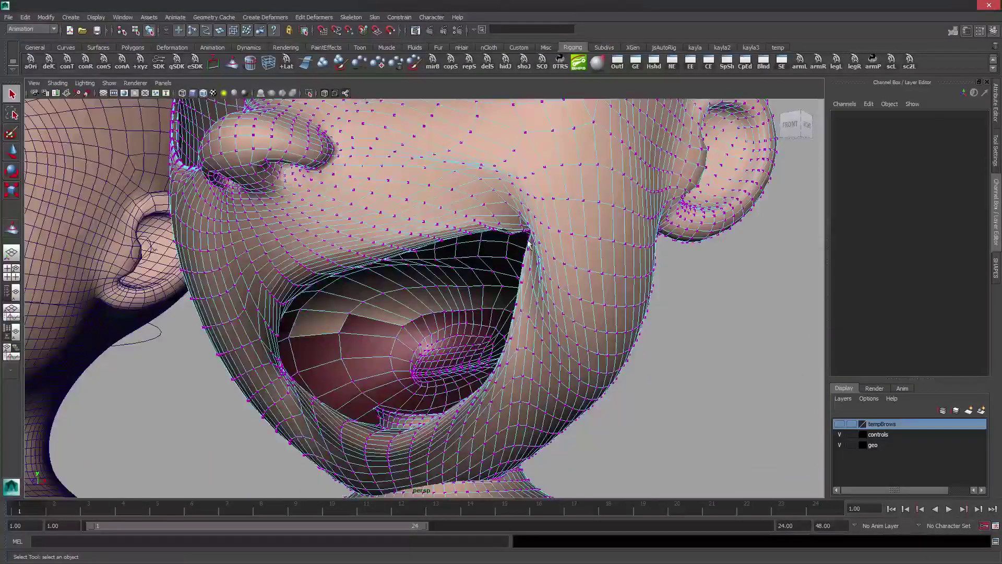
pyautogui.click(511, 235)
pyautogui.press('w')
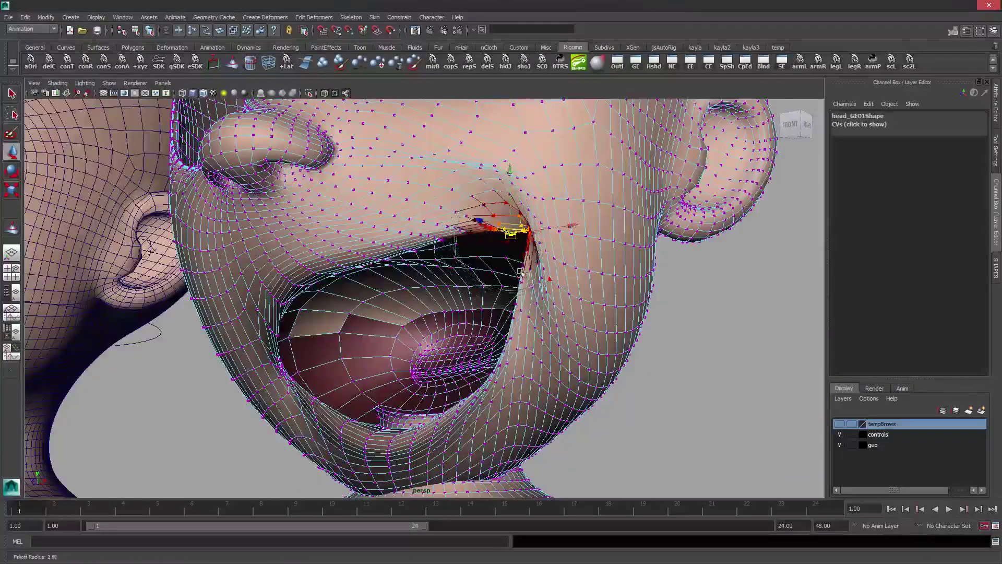
# Soft-select the duplicate's left mouth corner with a wide falloff and pull the corner and surrounding cheek upward.
pyautogui.click(528, 229)
pyautogui.moveTo(538, 235); pyautogui.dragTo(679, 271)
pyautogui.scroll(-2, 532, 239)
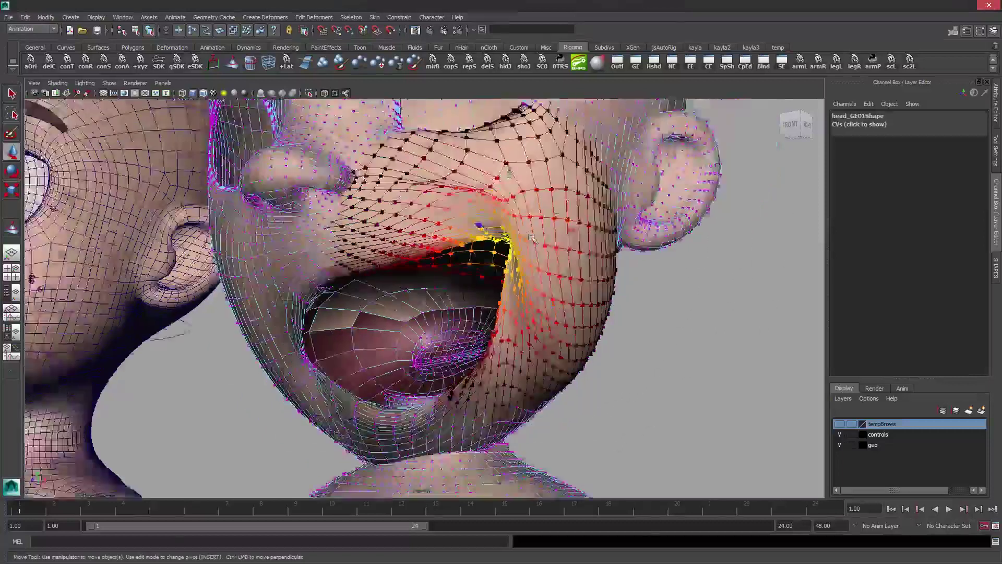
pyautogui.scroll(-3, 531, 238)
pyautogui.moveTo(486, 196); pyautogui.dragTo(466, 175)
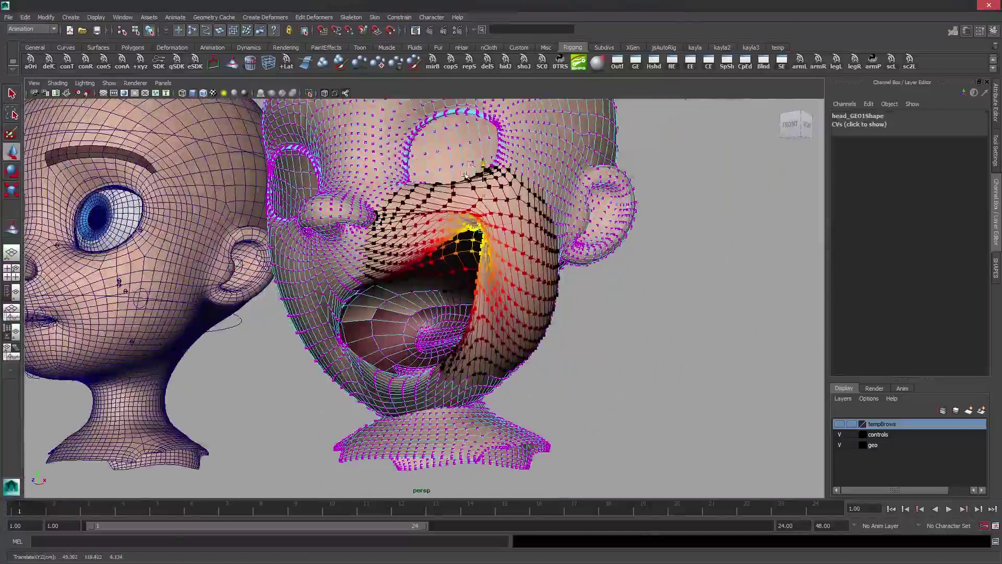
# Tighten the soft-selection falloff around the left mouth corner and nudge the corner slightly upward.
pyautogui.moveTo(500, 271); pyautogui.dragTo(471, 278)
pyautogui.press('r')
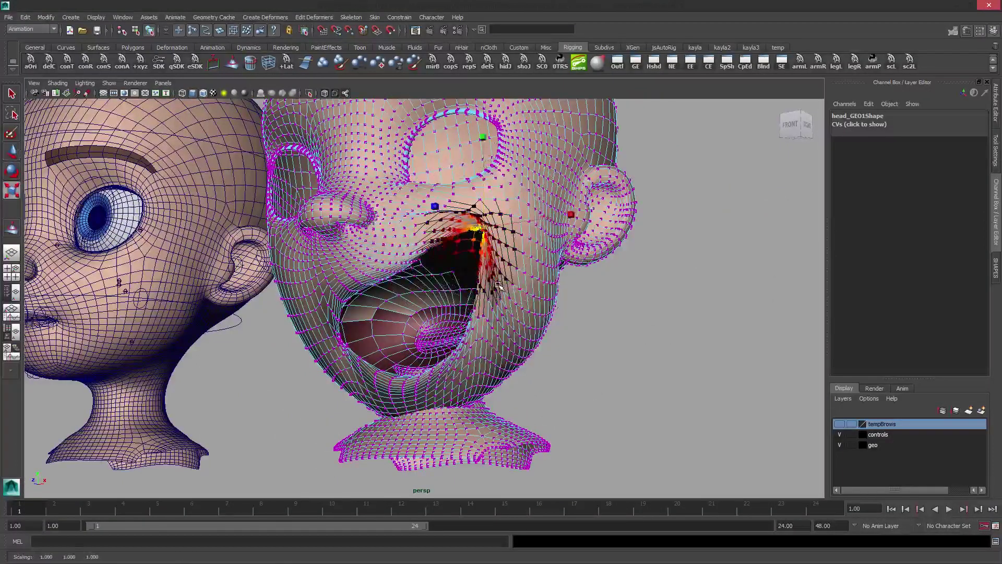
pyautogui.press('w')
pyautogui.press('q')
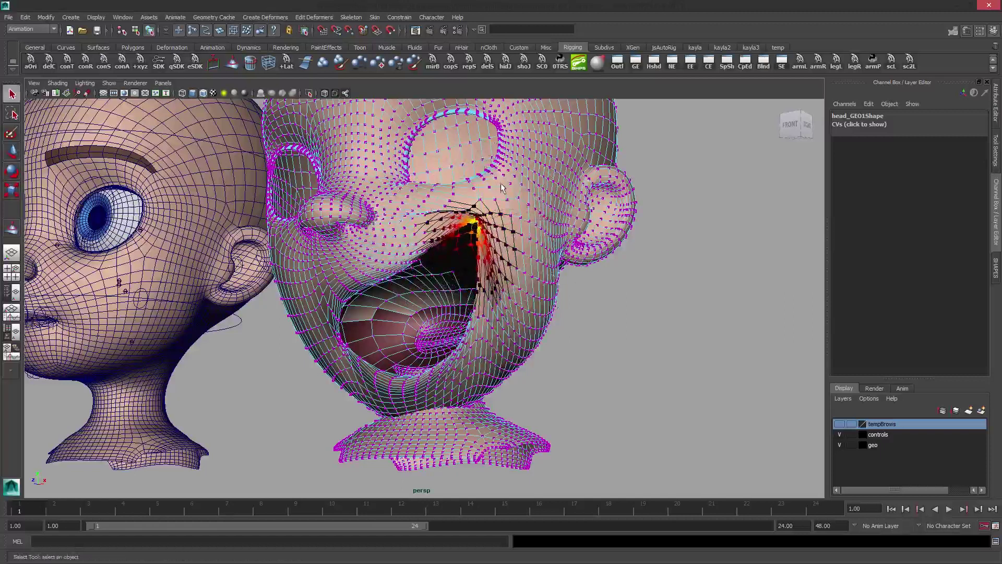
# Soft-select the cheek between the left eye and mouth corner, adjust the falloff and lift the cheek slightly.
pyautogui.click(502, 185)
pyautogui.moveTo(500, 237); pyautogui.dragTo(505, 240)
pyautogui.press('w')
pyautogui.moveTo(508, 245); pyautogui.dragTo(514, 233, button='middle')
pyautogui.keyDown('alt'); pyautogui.moveTo(514, 233); pyautogui.dragTo(554, 238); pyautogui.keyUp('alt')
# Soft-select the lower lip's left side and push it with the lower cheek outward and slightly down.
pyautogui.press('q')
pyautogui.click(492, 338)
pyautogui.moveTo(526, 320); pyautogui.dragTo(532, 320)
pyautogui.press('w')
pyautogui.moveTo(537, 321); pyautogui.dragTo(562, 342, button='middle')
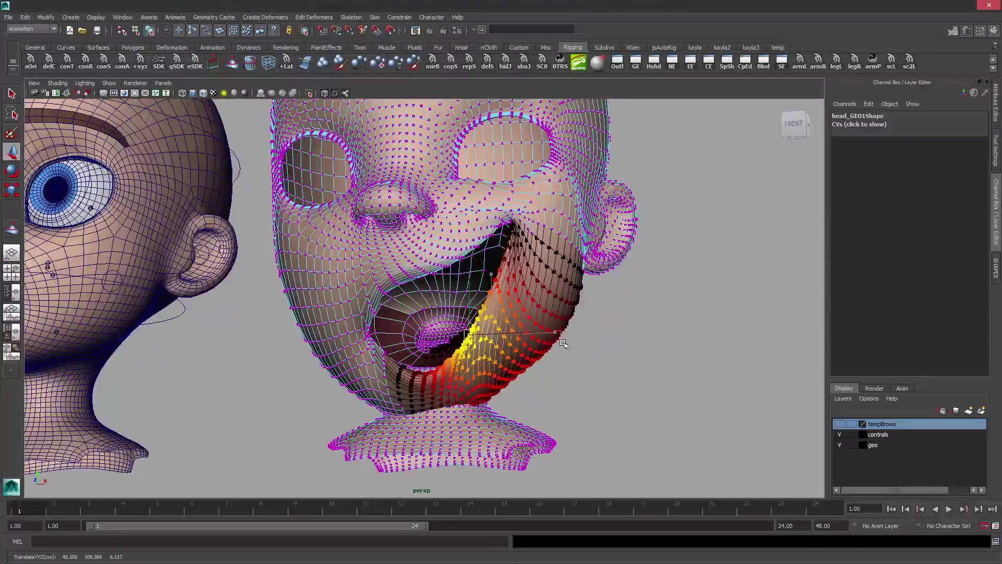
# Soft-select the upper-lip edge just inside the left mouth corner with a small falloff and refine its curve.
pyautogui.press('q')
pyautogui.click(490, 230)
pyautogui.moveTo(502, 271); pyautogui.dragTo(431, 267)
pyautogui.press('w')
pyautogui.press('q')
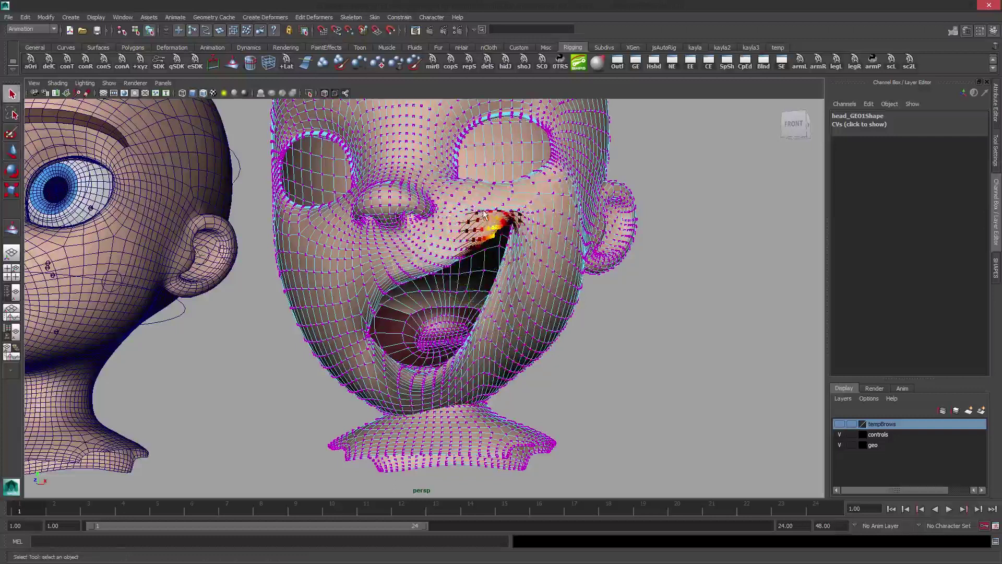
# Refine the smile crease above the upper lip and left mouth corner with small soft-selected vertex moves.
pyautogui.click(478, 212)
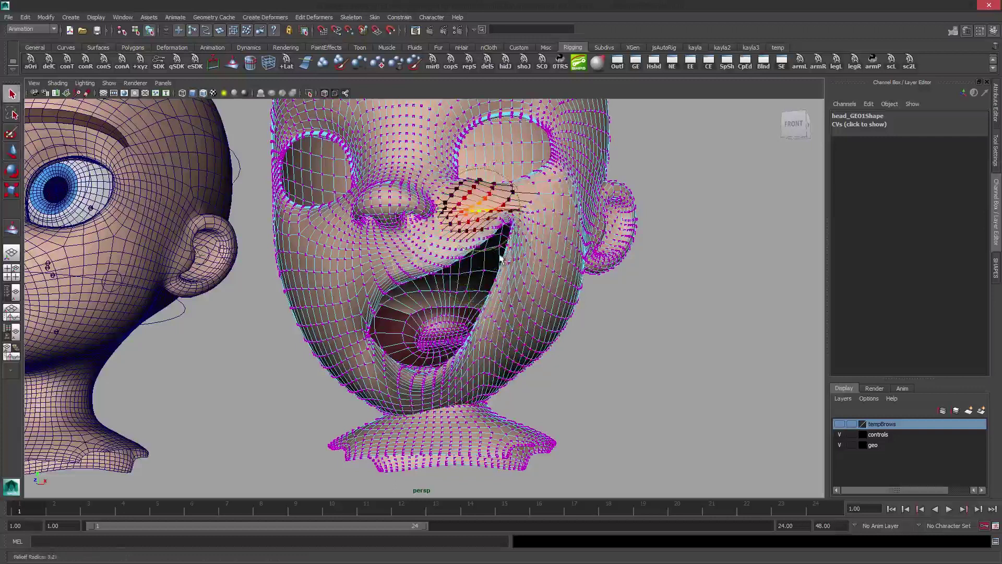
pyautogui.press('w')
pyautogui.press('q')
pyautogui.press('w')
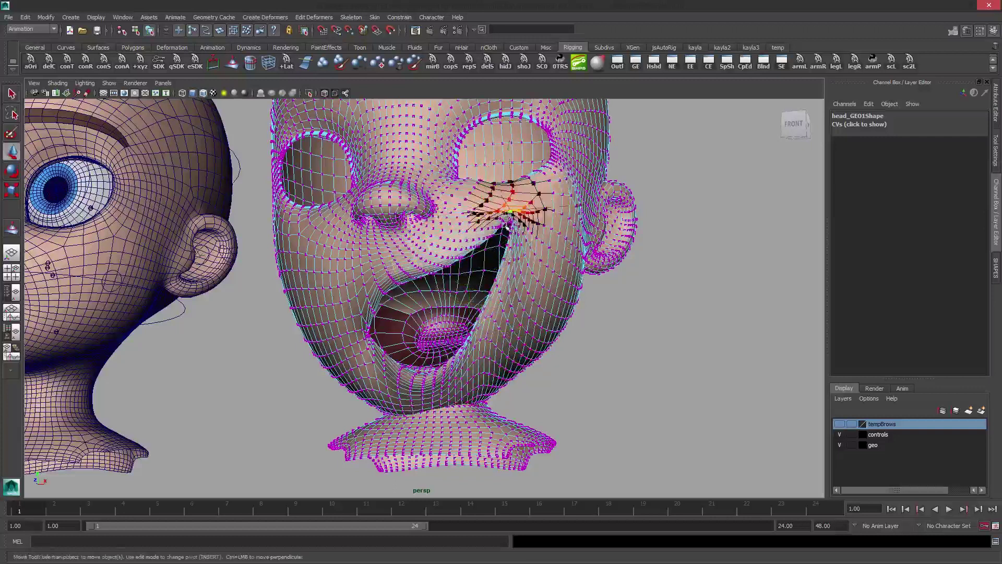
pyautogui.press('q')
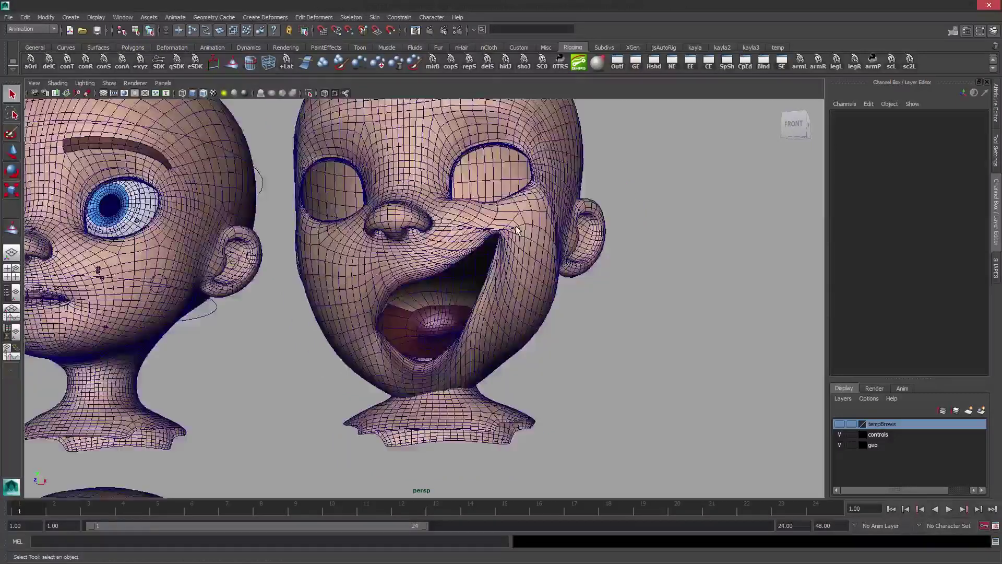
# Compare the sculpted open-smile head with the rigged head in object mode, clear the selection and save the scene.
pyautogui.scroll(-3, 517, 230)
pyautogui.keyDown('alt'); pyautogui.moveTo(517, 230); pyautogui.dragTo(424, 232); pyautogui.keyUp('alt')
pyautogui.scroll(3, 423, 233)
pyautogui.keyDown('alt'); pyautogui.moveTo(424, 232); pyautogui.dragTo(443, 235, button='middle'); pyautogui.keyUp('alt')
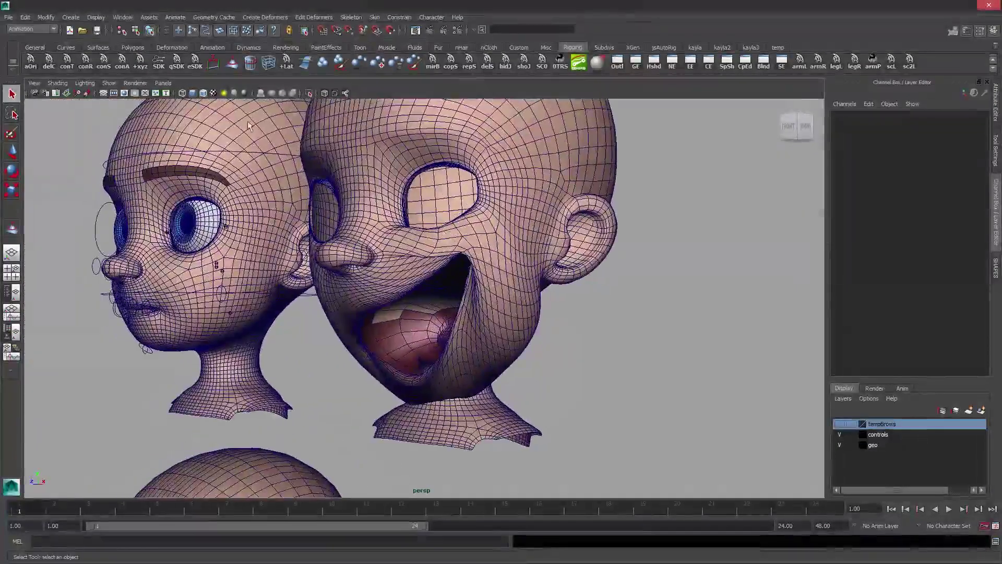
pyautogui.keyDown('alt'); pyautogui.moveTo(507, 222); pyautogui.dragTo(491, 224); pyautogui.keyUp('alt')
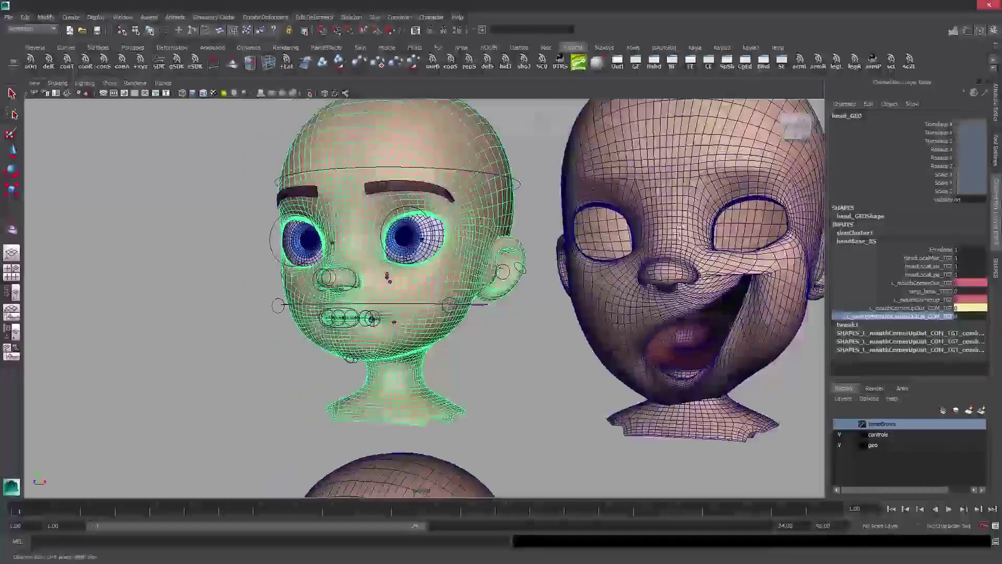
pyautogui.keyDown('alt'); pyautogui.moveTo(618, 182); pyautogui.dragTo(496, 154); pyautogui.keyUp('alt')
pyautogui.click(496, 153)
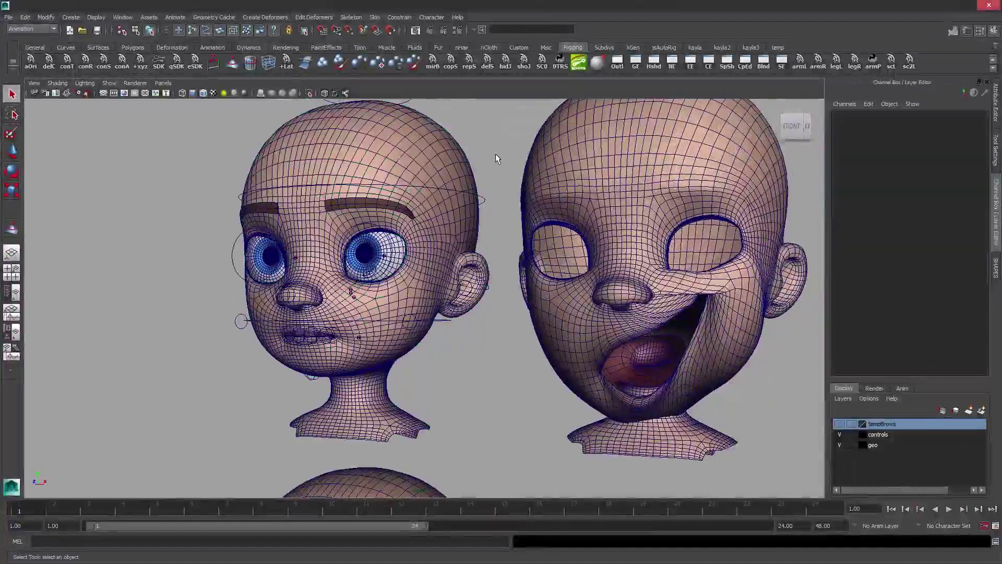
pyautogui.hotkey('ctrl', 's')
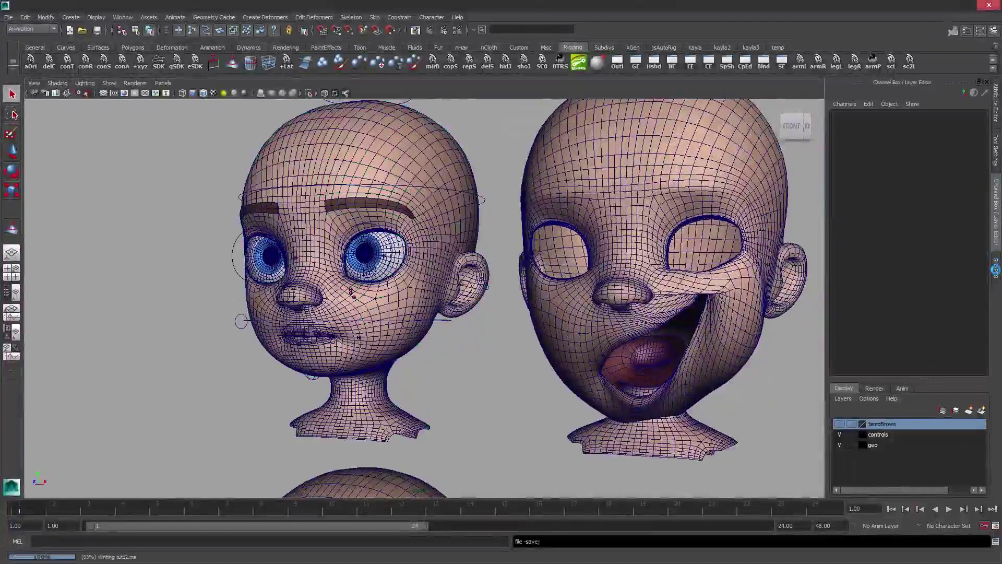
# Show the SHAPES target list alongside the Outliner and select the L_jawOpenMouthCornerOutUp_COM_TGT head.
pyautogui.click(996, 268)
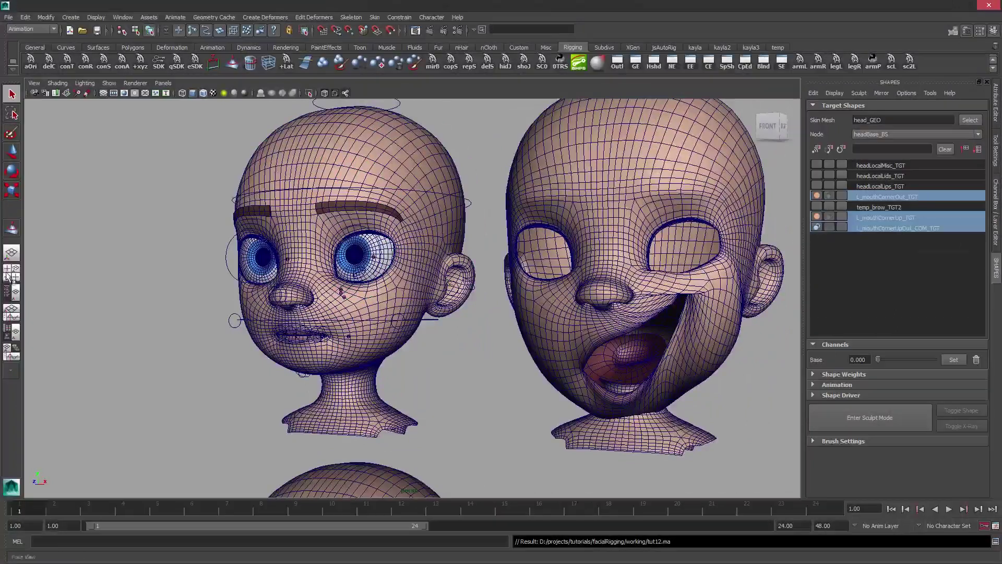
pyautogui.click(11, 292)
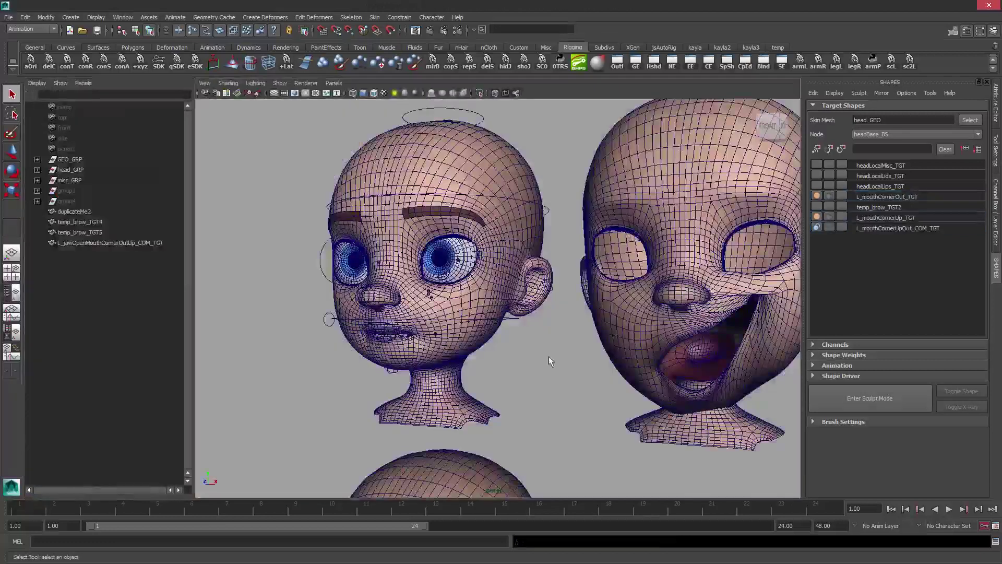
pyautogui.click(666, 298)
pyautogui.press('f')
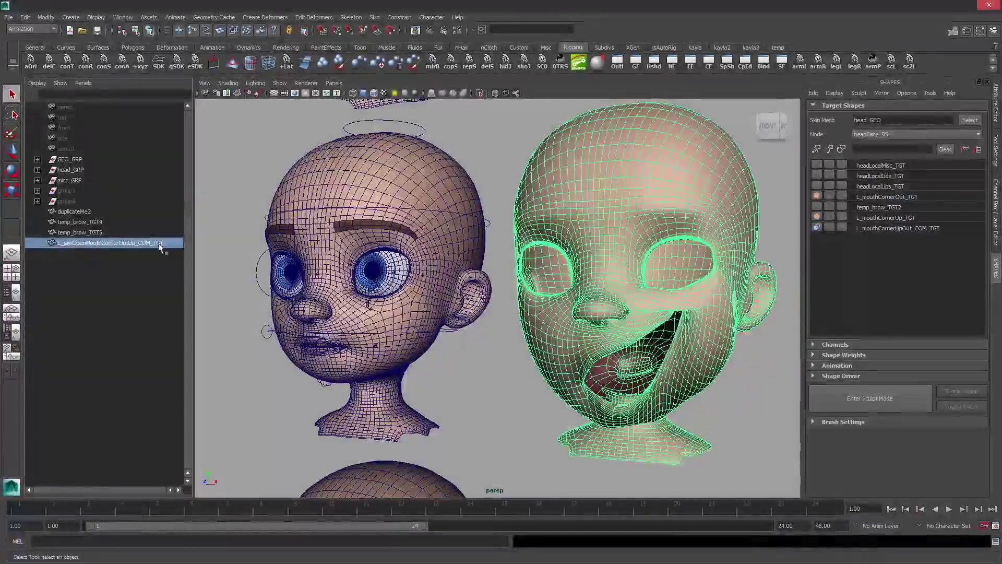
pyautogui.keyDown('alt'); pyautogui.moveTo(456, 246); pyautogui.dragTo(499, 246, button='middle'); pyautogui.keyUp('alt')
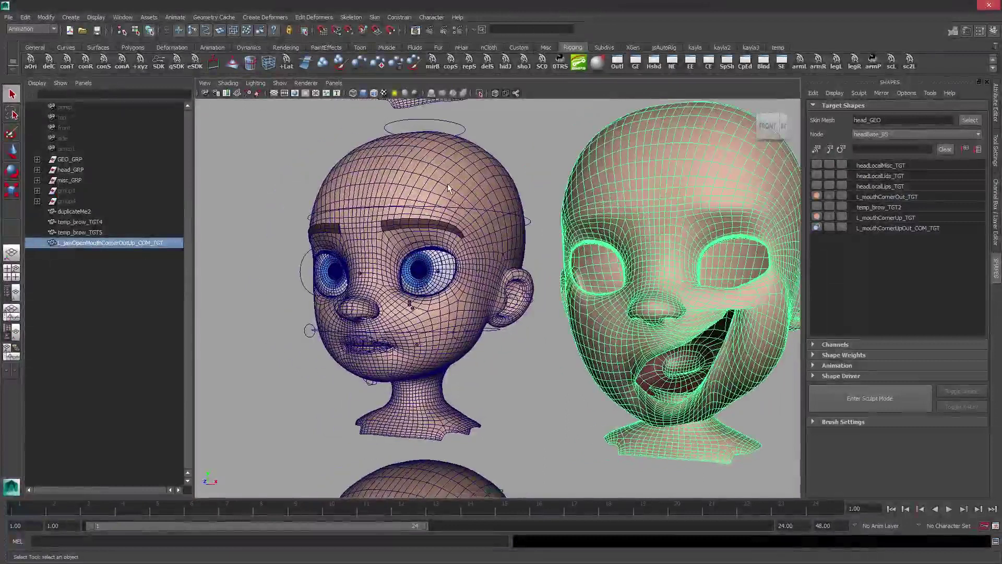
# Enter sculpt mode on the neutral head_GEO and add L_jawOpenMouthCornerOutUp_COM_TGT as a blend shape on the corrective mesh.
pyautogui.click(876, 407)
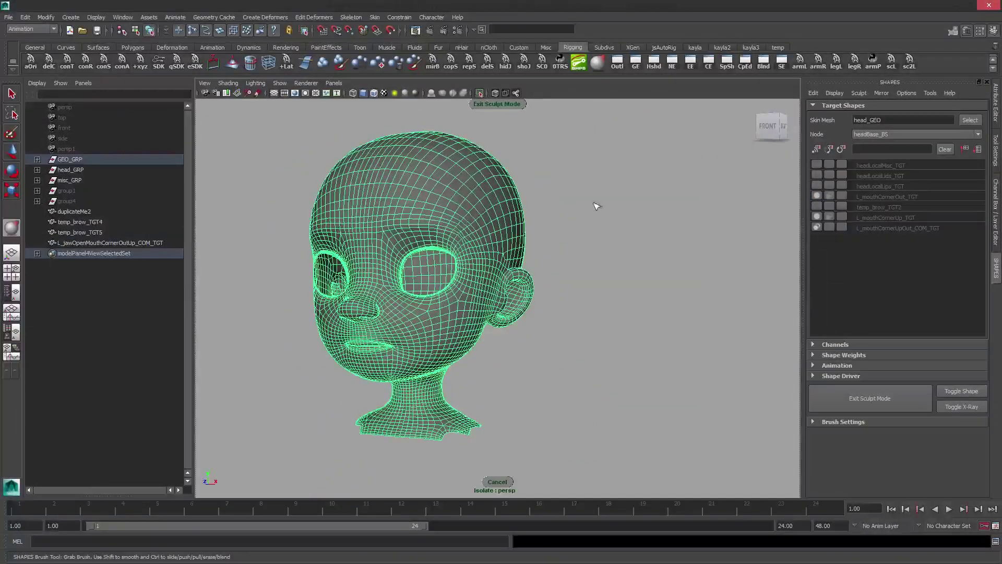
pyautogui.click(104, 243)
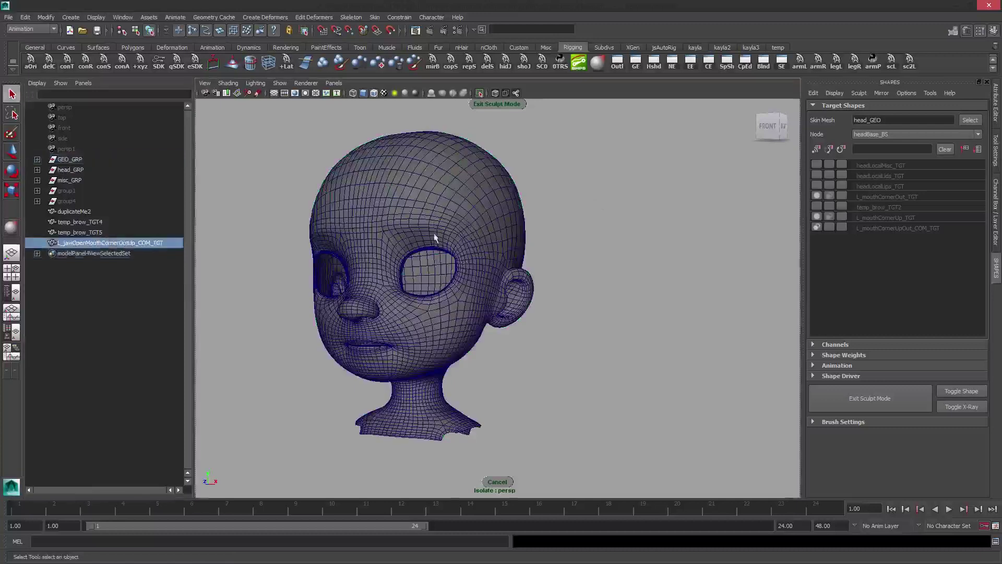
pyautogui.keyDown('shift'); pyautogui.click(436, 234); pyautogui.keyUp('shift')
pyautogui.click(265, 17)
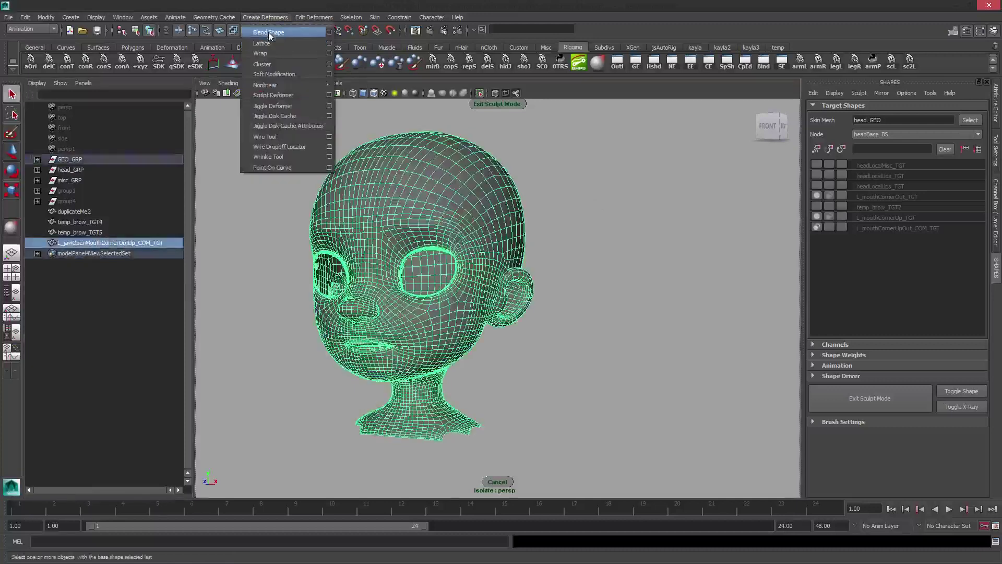
pyautogui.click(269, 33)
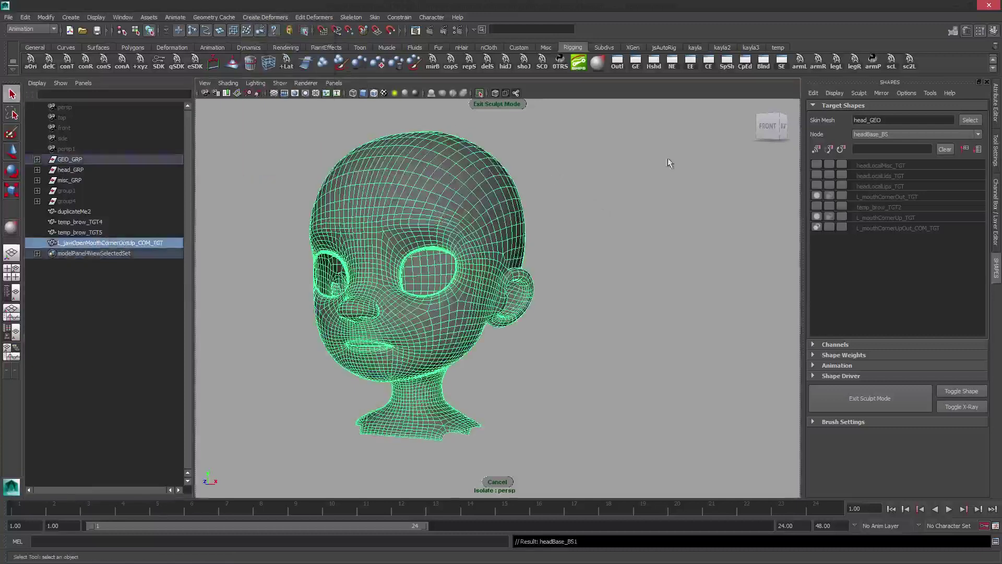
# Set the L_jawOpenMouthCornerOutUp_COM_TGT blend weight to 1 on the corrective mesh and exit sculpt mode.
pyautogui.click(996, 214)
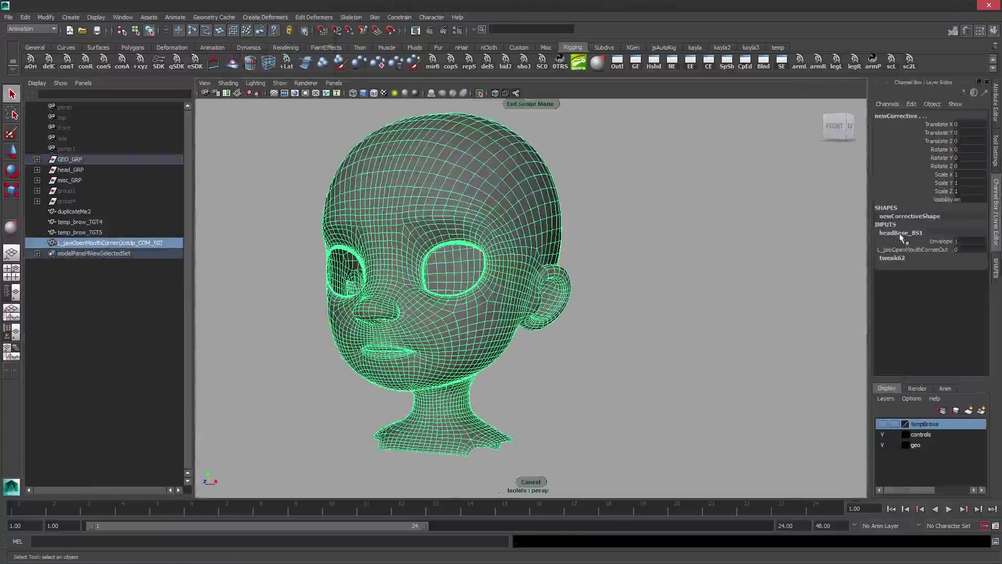
pyautogui.click(913, 249)
pyautogui.moveTo(446, 239); pyautogui.dragTo(626, 244, button='middle')
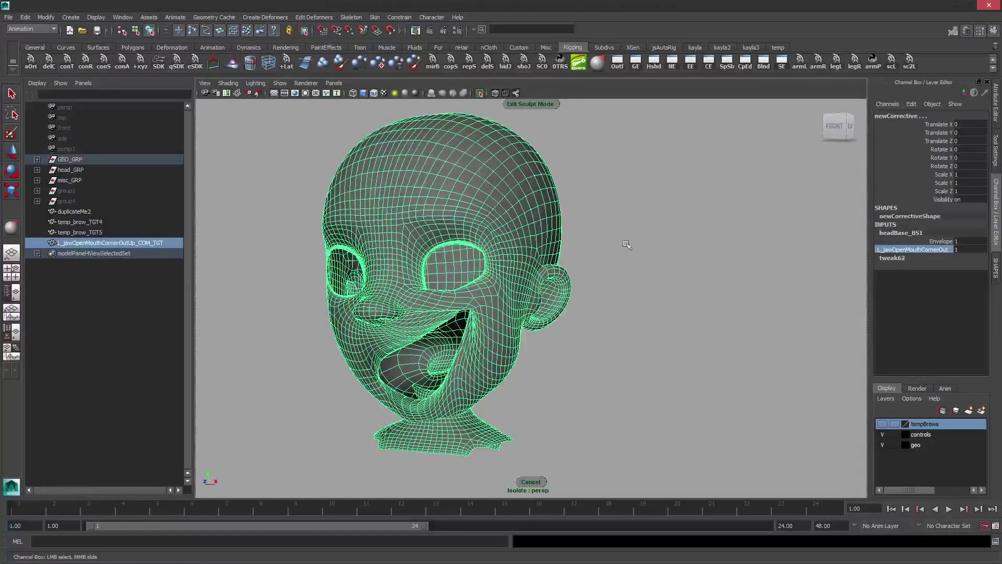
pyautogui.click(532, 104)
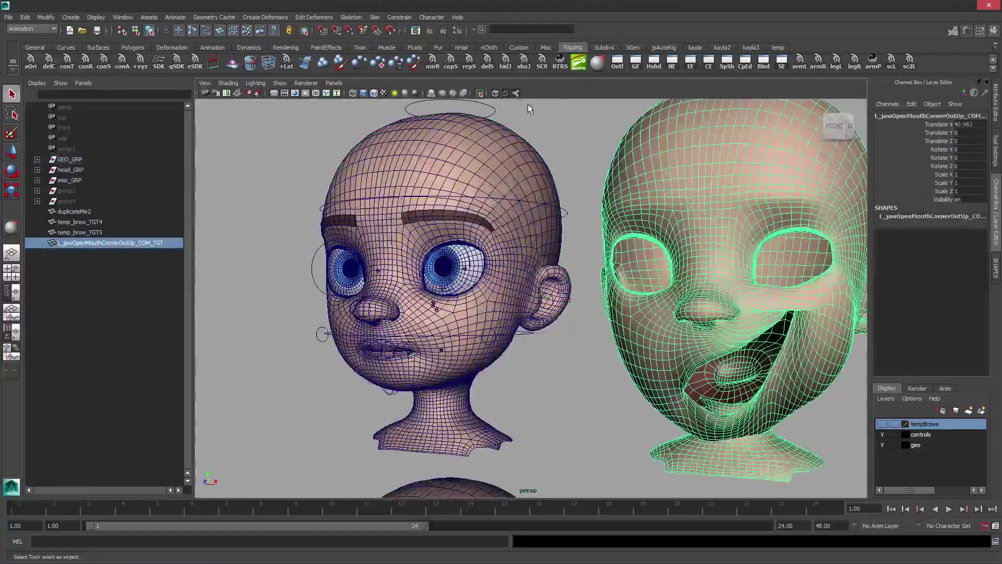
# Try the newCorrective target's weight on the rigged head and delete that target from headBase_BS.
pyautogui.click(995, 267)
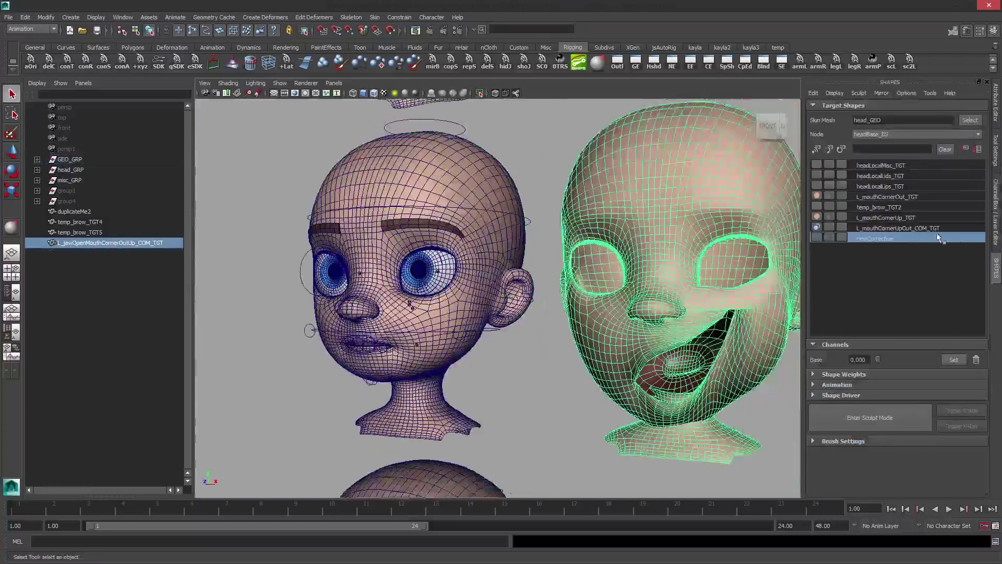
pyautogui.click(879, 240)
pyautogui.moveTo(880, 358); pyautogui.dragTo(553, 281)
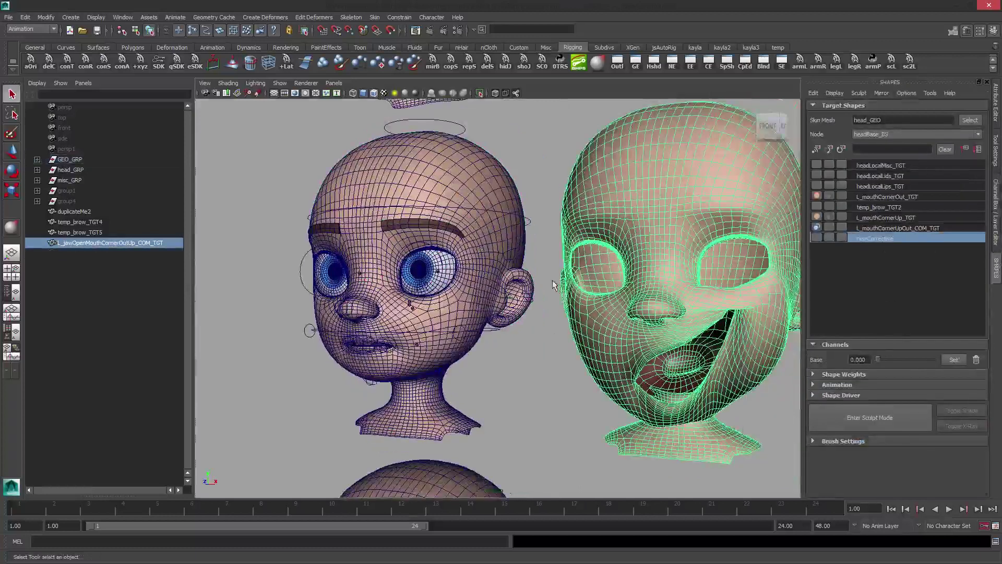
pyautogui.click(977, 360)
pyautogui.click(478, 290)
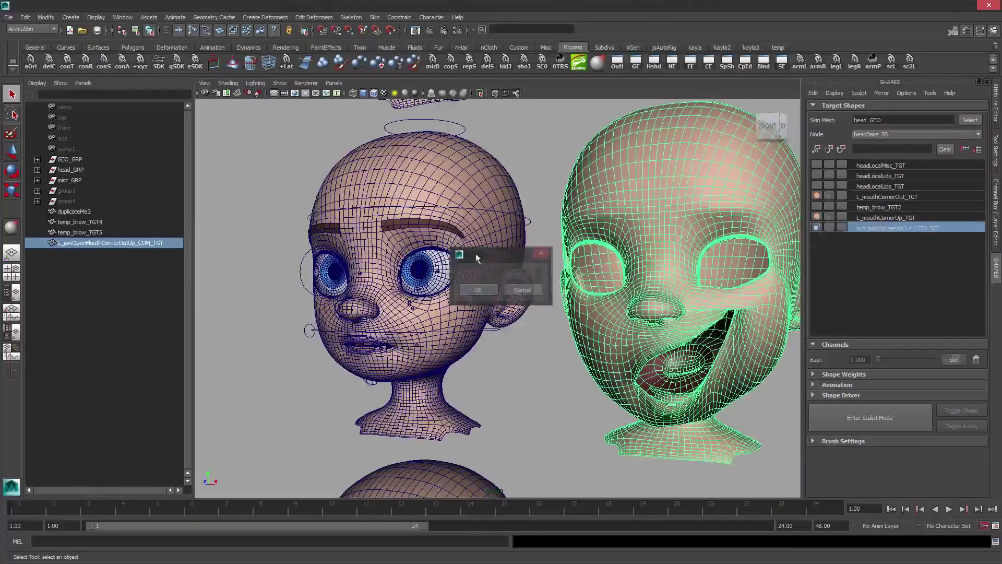
# Select the jaw control under the rigged head's chin and rotate it to open the mouth.
pyautogui.keyDown('alt'); pyautogui.moveTo(495, 375); pyautogui.dragTo(558, 333, button='middle'); pyautogui.keyUp('alt')
pyautogui.click(559, 333)
pyautogui.keyDown('alt'); pyautogui.moveTo(365, 360); pyautogui.dragTo(428, 374, button='right'); pyautogui.keyUp('alt')
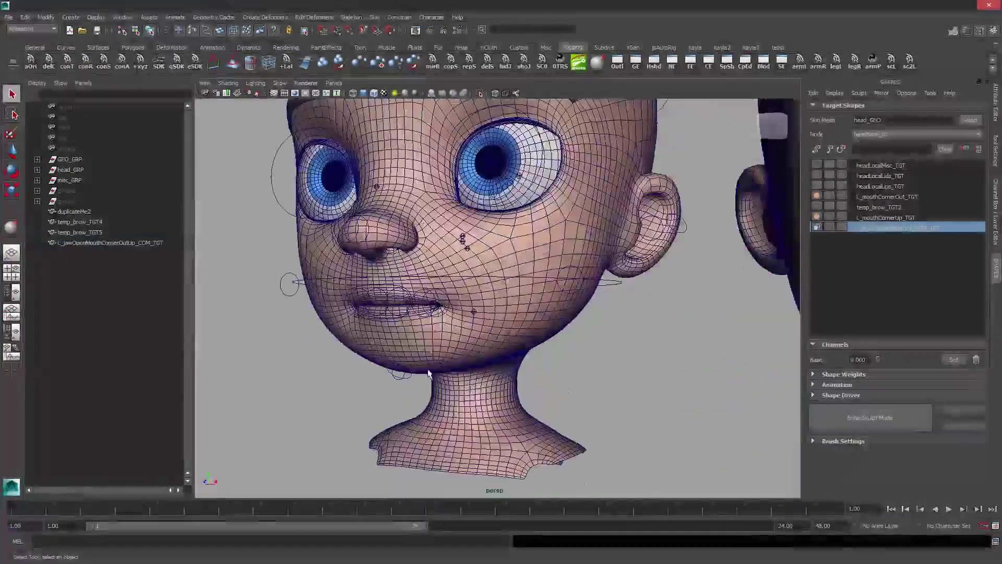
pyautogui.click(401, 378)
pyautogui.press('e')
pyautogui.keyDown('alt'); pyautogui.moveTo(488, 276); pyautogui.dragTo(424, 268); pyautogui.keyUp('alt')
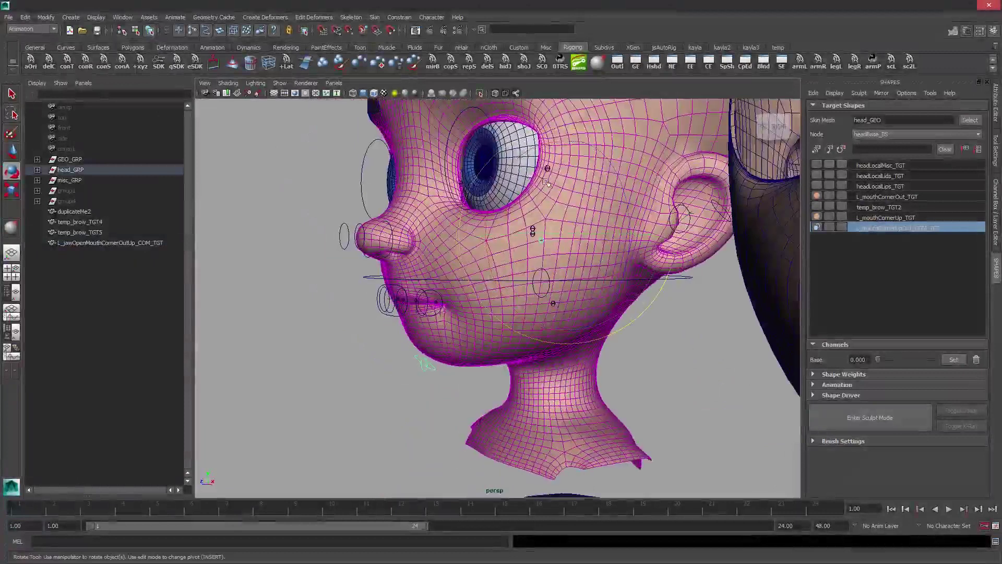
pyautogui.click(995, 213)
pyautogui.moveTo(558, 147); pyautogui.dragTo(437, 346)
# Key the left mouth corner control at frame 1, then at frame 12 pull it up and outward into an open-jaw smile.
pyautogui.press('q')
pyautogui.click(478, 310)
pyautogui.press('w')
pyautogui.press('s')
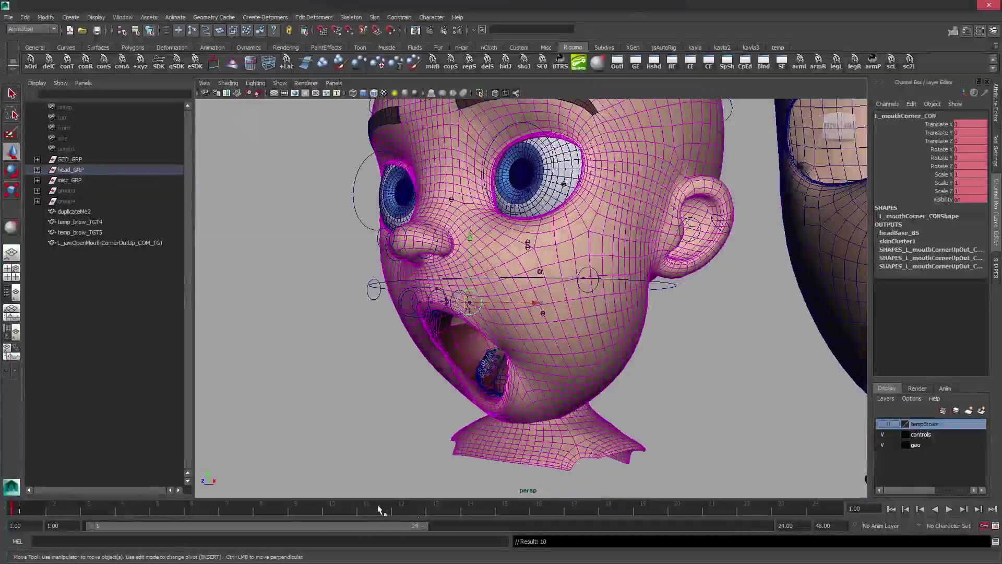
pyautogui.click(410, 511)
pyautogui.moveTo(470, 303); pyautogui.dragTo(581, 252)
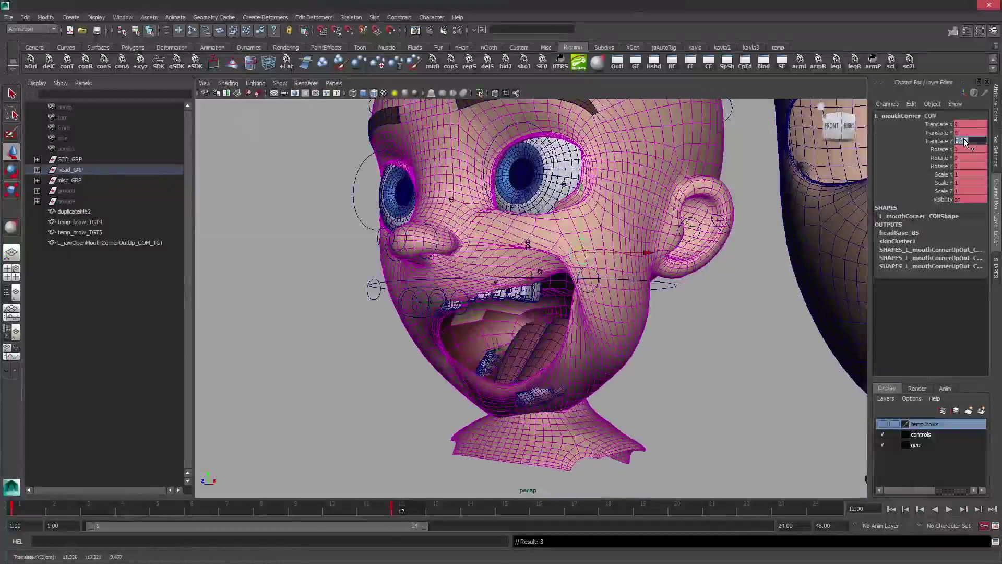
pyautogui.click(698, 346)
pyautogui.keyDown('alt'); pyautogui.moveTo(698, 346); pyautogui.dragTo(543, 286); pyautogui.keyUp('alt')
pyautogui.press('q')
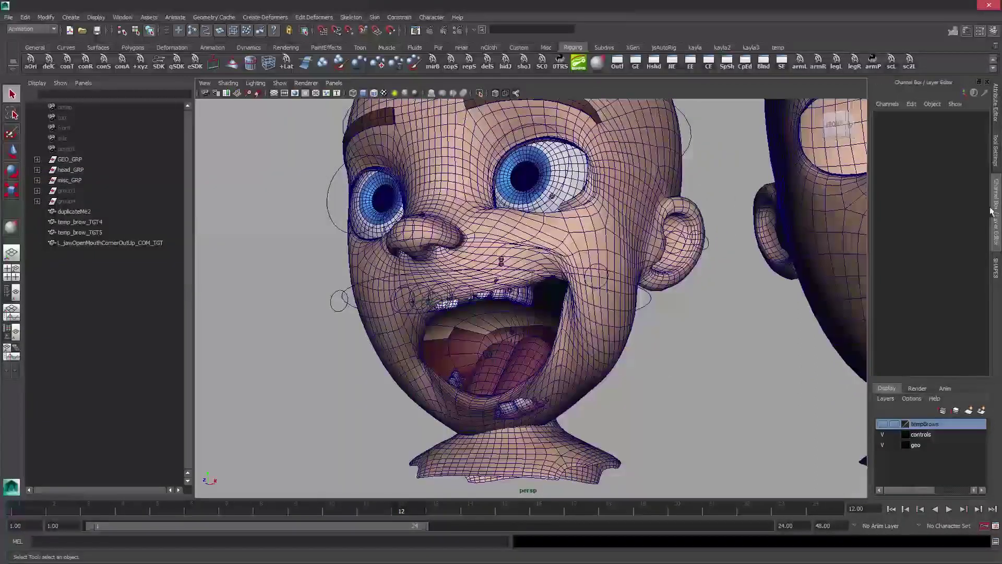
# Sculpt a new corrective on head_GEO by blending L_jawOpenMouthCornerOutUp_COM_TGT into the corrective mesh at weight 1, and exit sculpt mode.
pyautogui.click(996, 268)
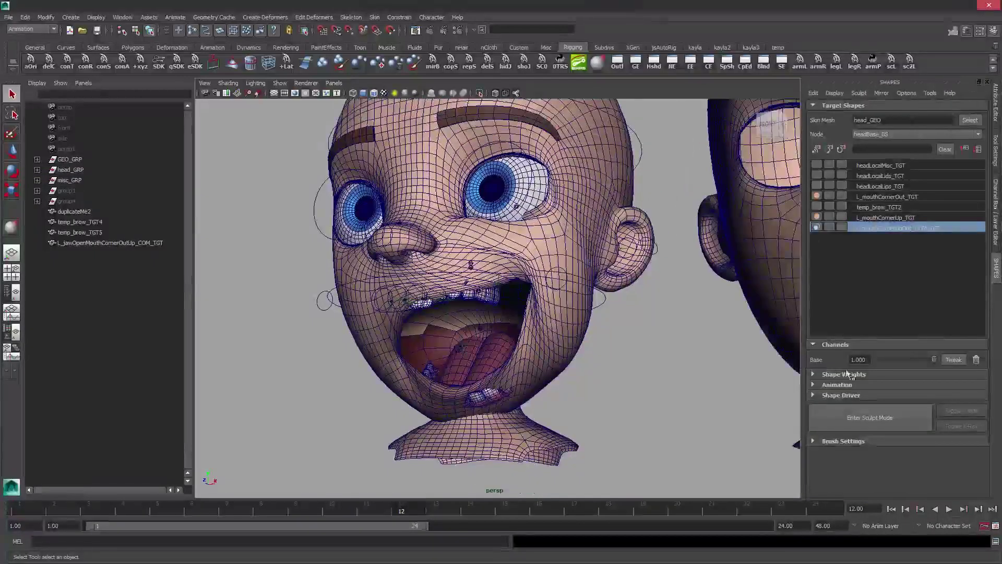
pyautogui.click(857, 415)
pyautogui.click(120, 243)
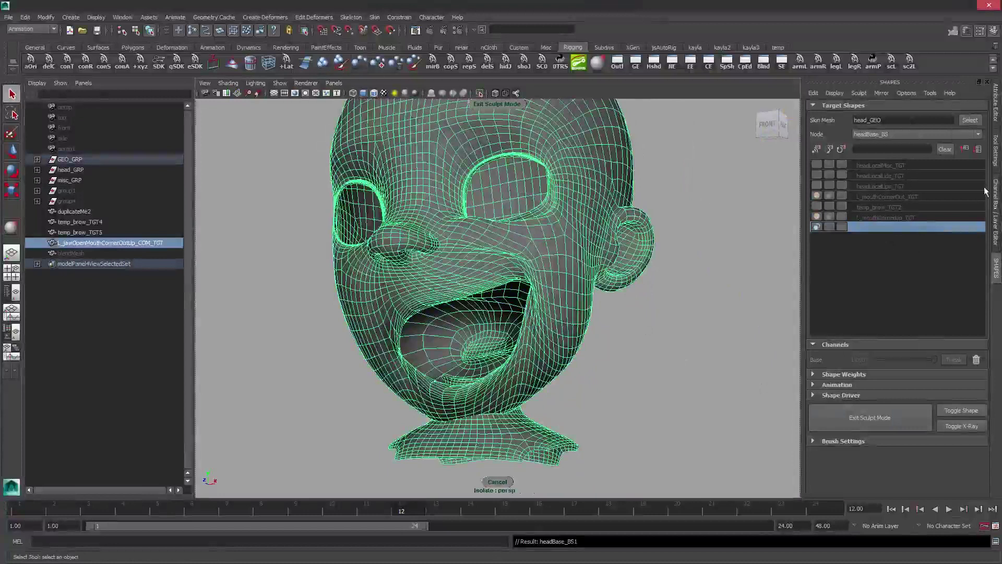
pyautogui.click(996, 202)
pyautogui.click(925, 249)
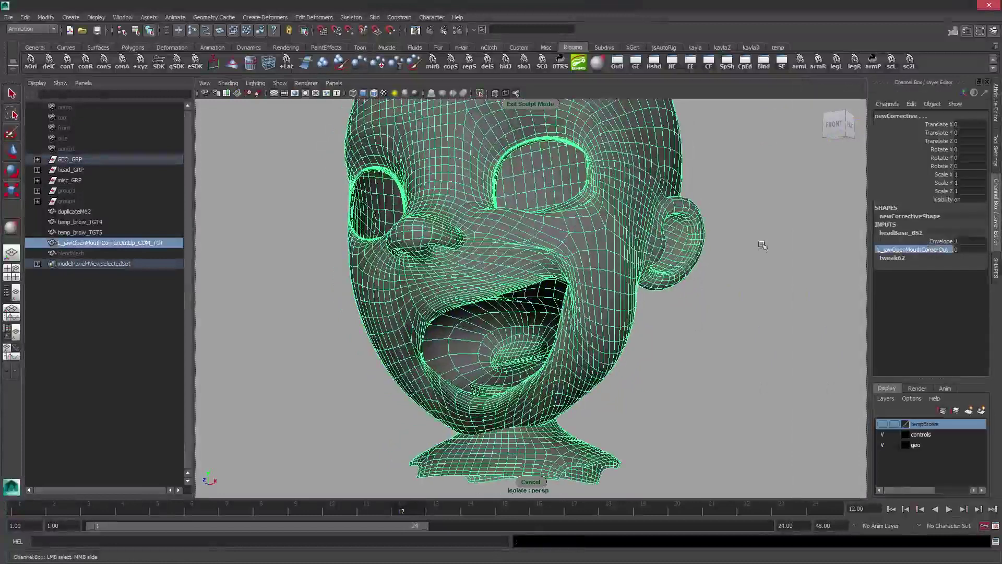
pyautogui.moveTo(761, 245); pyautogui.dragTo(804, 245, button='middle')
pyautogui.click(539, 104)
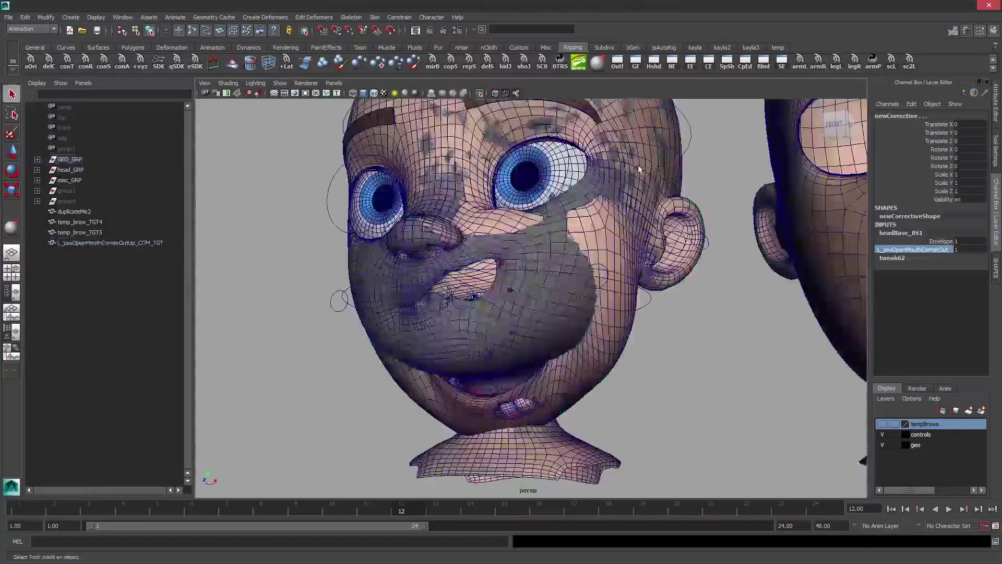
# Select the jaw control under the chin and key it at frames 1 and 12, with the mouth closed at frame 1.
pyautogui.click(996, 267)
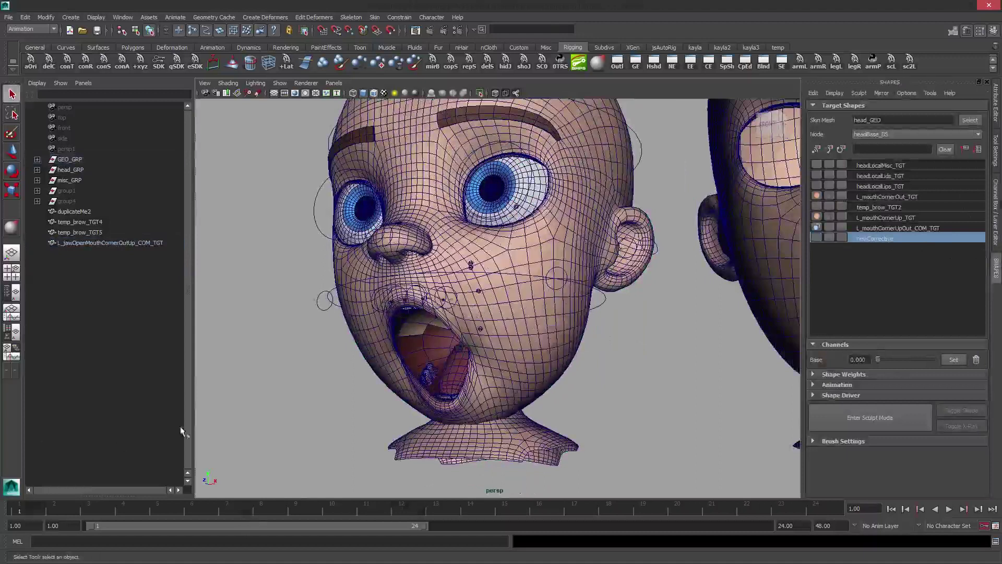
pyautogui.keyDown('alt'); pyautogui.moveTo(408, 420); pyautogui.dragTo(535, 380); pyautogui.keyUp('alt')
pyautogui.click(534, 377)
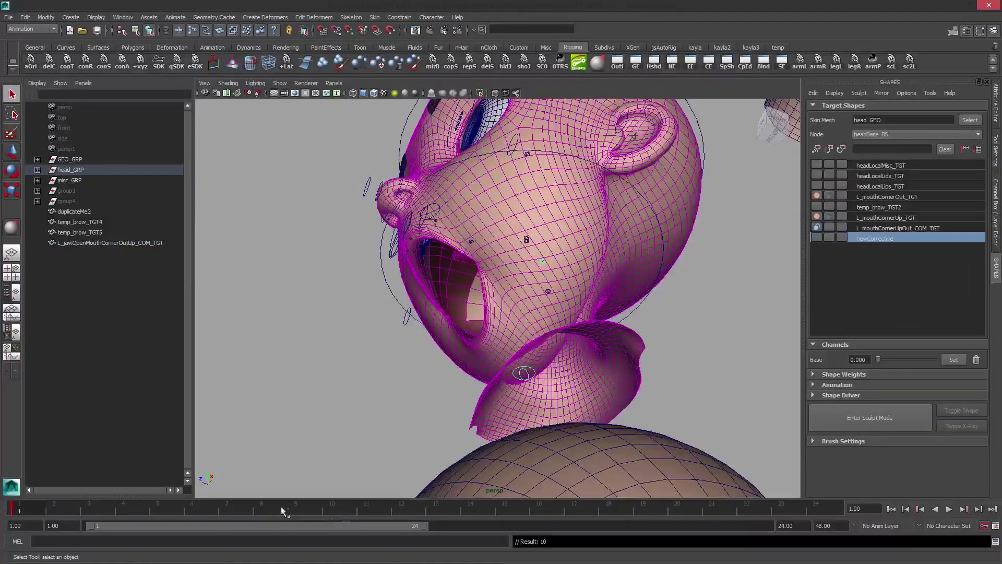
pyautogui.click(403, 506)
pyautogui.keyDown('alt'); pyautogui.moveTo(485, 334); pyautogui.dragTo(545, 320); pyautogui.keyUp('alt')
pyautogui.keyDown('alt'); pyautogui.moveTo(567, 303); pyautogui.dragTo(897, 400, button='right'); pyautogui.keyUp('alt')
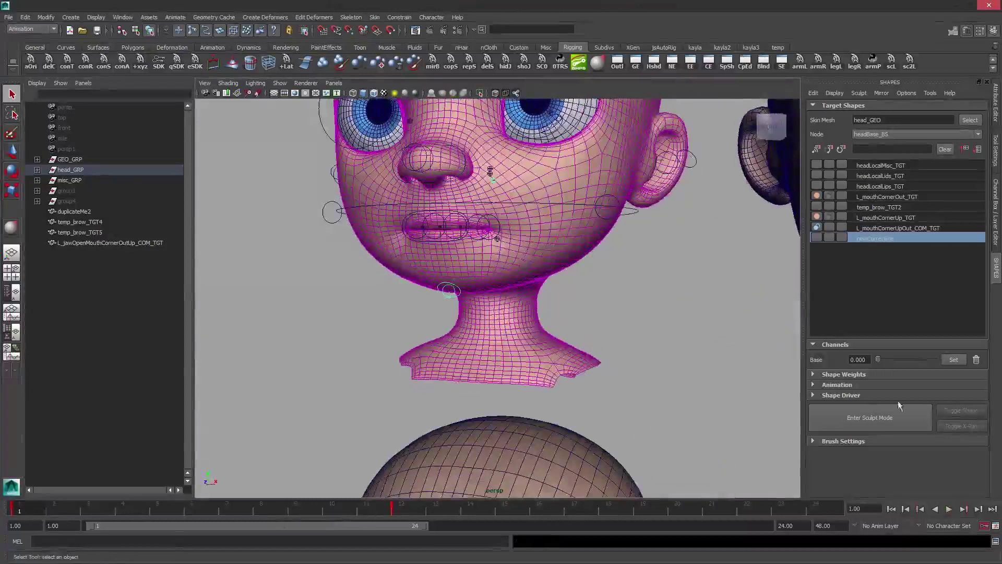
# Rename the newCorrective target of headBase_BS as L_mouthCornerUpOutJaw_COM_TGT.
pyautogui.moveTo(880, 360)
pyautogui.mouseDown()
pyautogui.moveTo(908, 361)
pyautogui.moveTo(878, 360)
pyautogui.mouseUp()
pyautogui.keyDown('alt'); pyautogui.moveTo(450, 243); pyautogui.dragTo(398, 306, button='middle'); pyautogui.keyUp('alt')
pyautogui.doubleClick(887, 238)
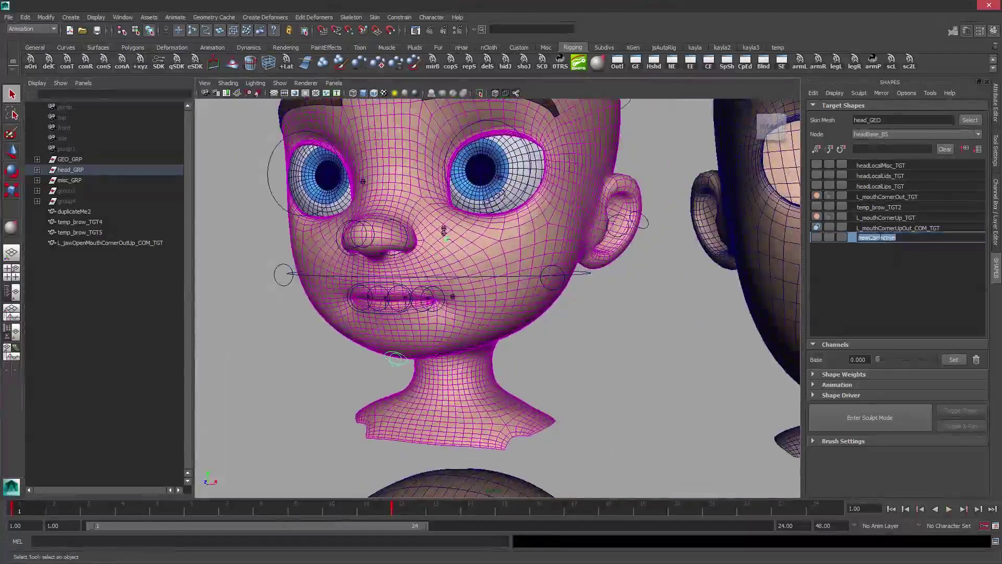
pyautogui.write('L_mouthCornerUpOutJaw_COM_TGT')
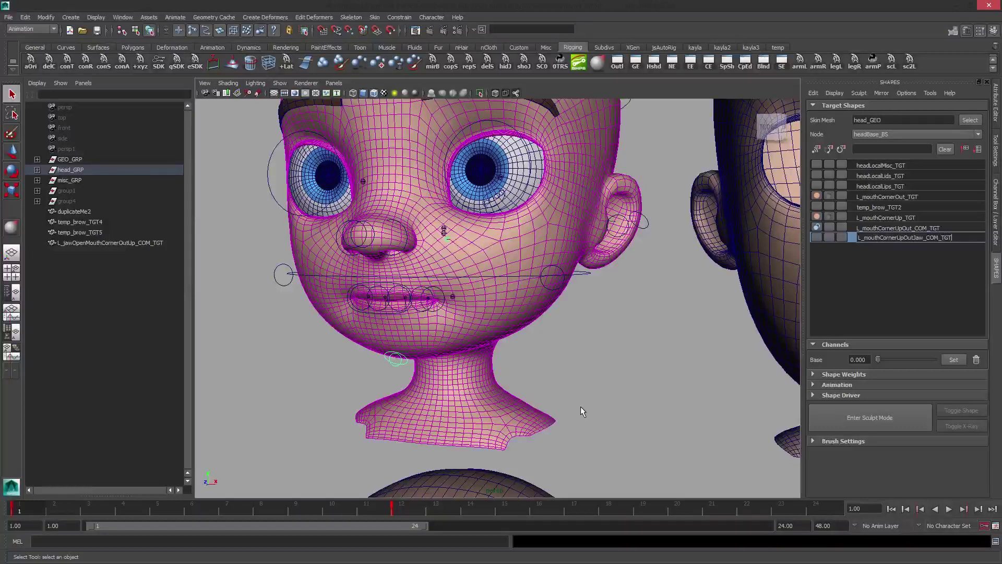
pyautogui.press('Return')
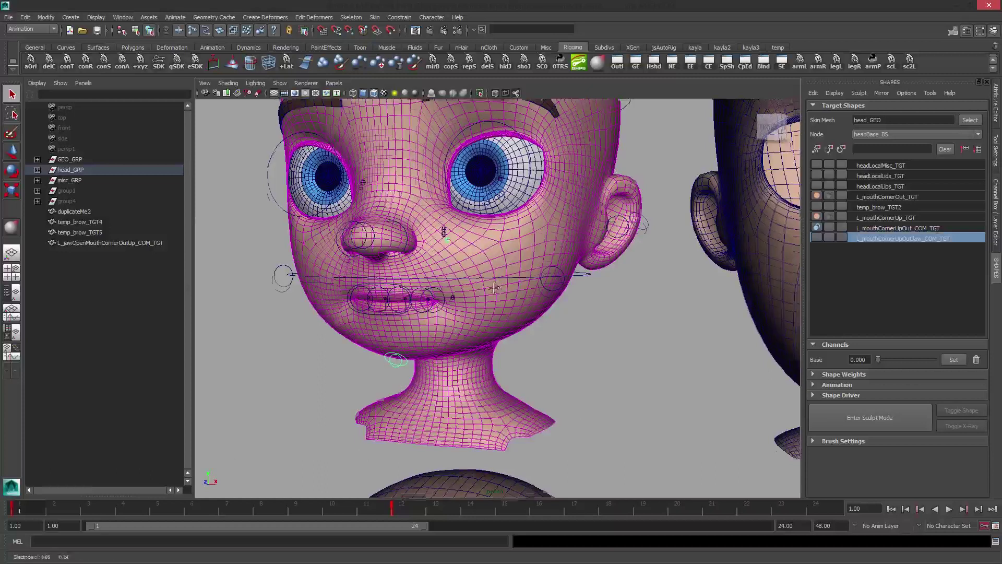
pyautogui.keyDown('alt'); pyautogui.moveTo(494, 287); pyautogui.dragTo(495, 303, button='middle'); pyautogui.keyUp('alt')
pyautogui.keyDown('alt'); pyautogui.moveTo(494, 303); pyautogui.dragTo(486, 305); pyautogui.keyUp('alt')
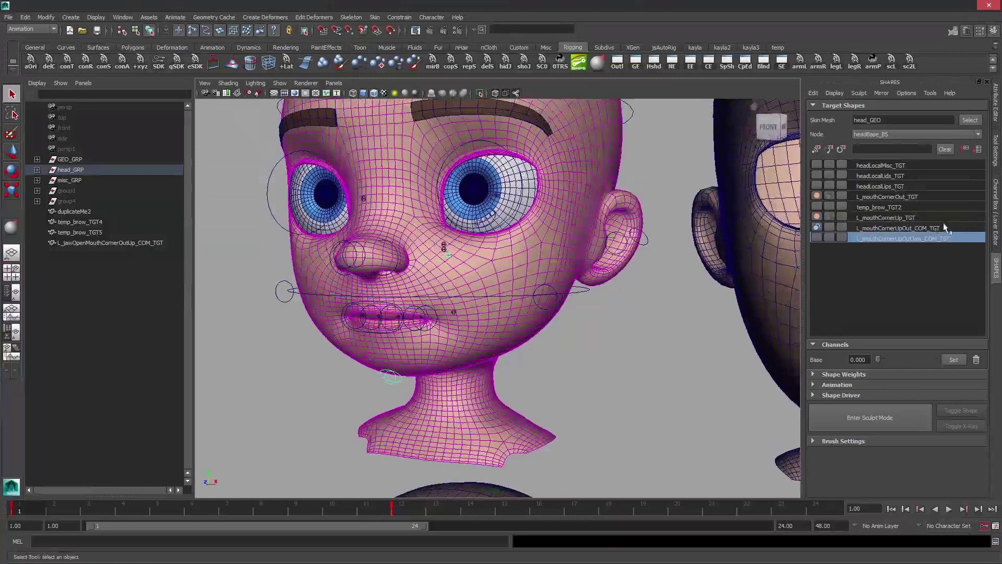
# Open the Expression Editor, list the existing expressions, and name the new expression combos_EXPR.
pyautogui.click(997, 215)
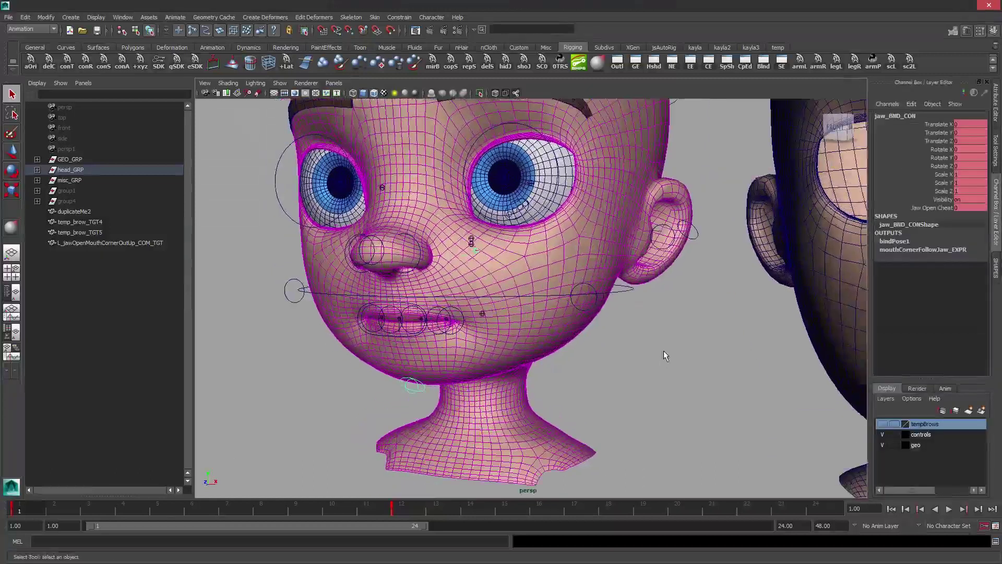
pyautogui.click(664, 355)
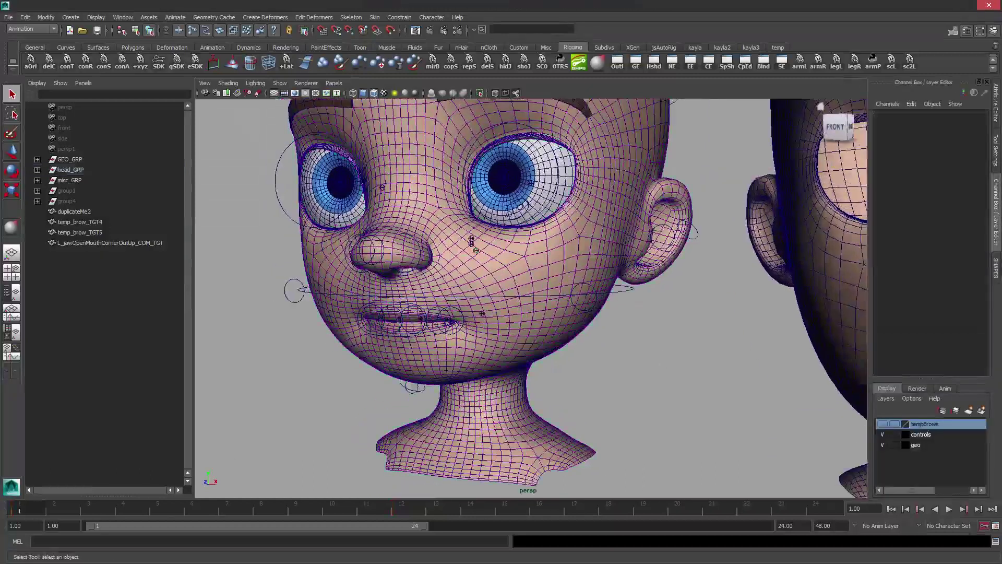
pyautogui.click(123, 18)
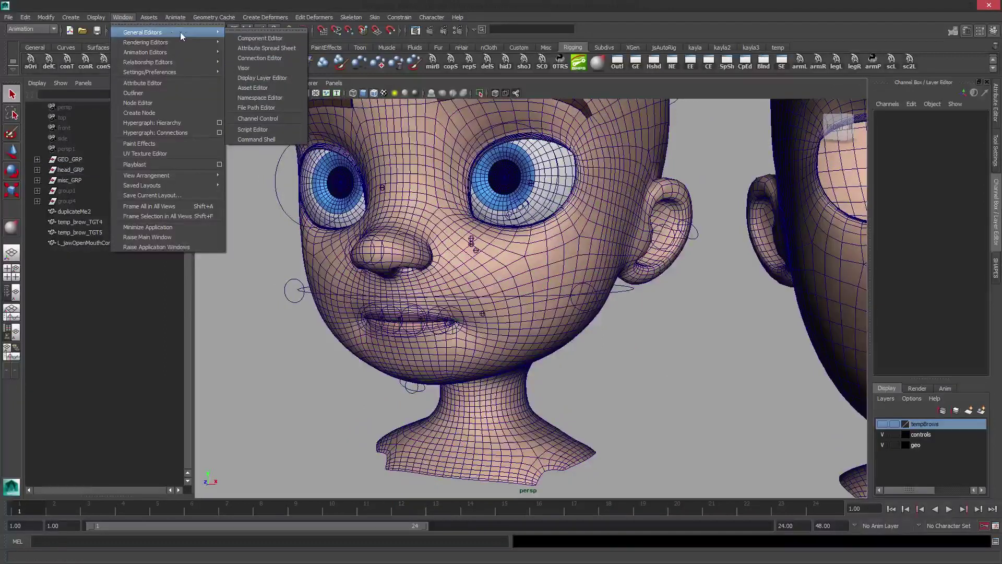
pyautogui.moveTo(162, 53)
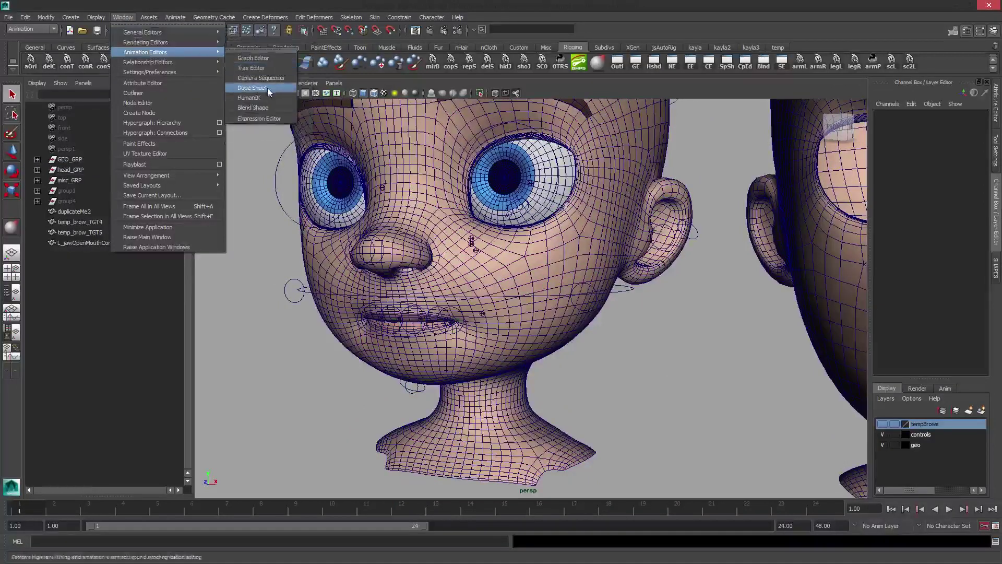
pyautogui.click(259, 119)
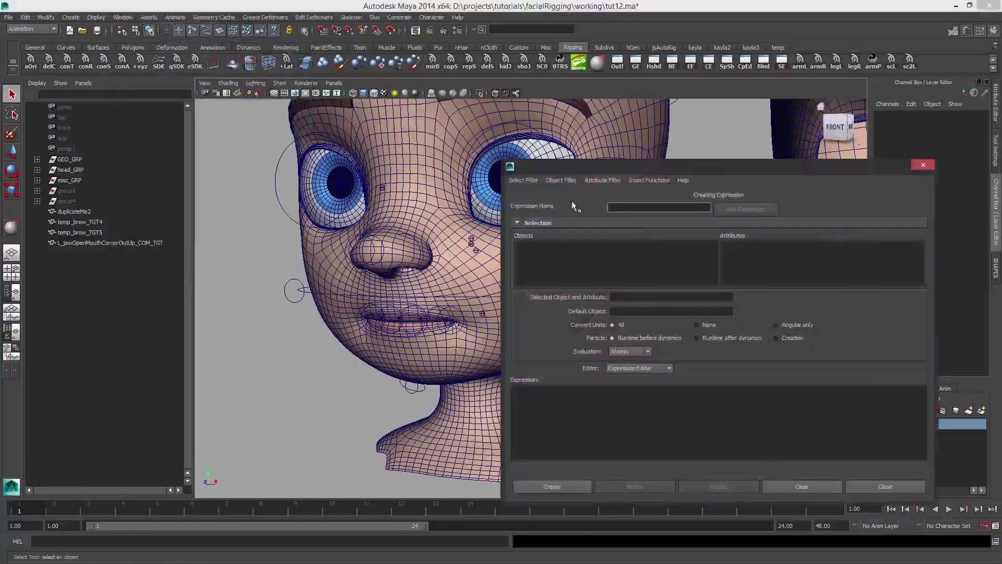
pyautogui.click(523, 180)
pyautogui.click(548, 211)
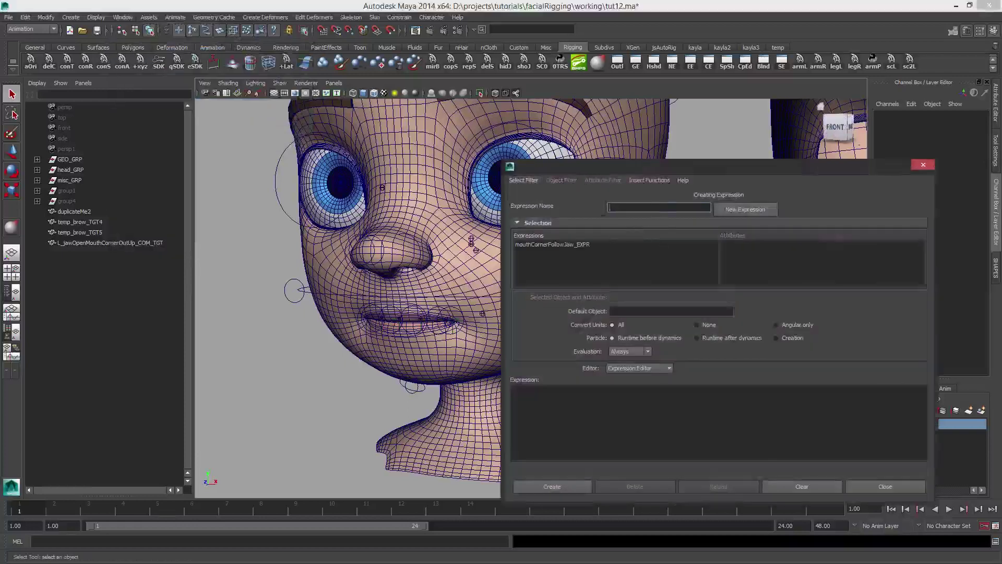
pyautogui.click(652, 207)
pyautogui.write('combi')
pyautogui.write('s_EXPR')
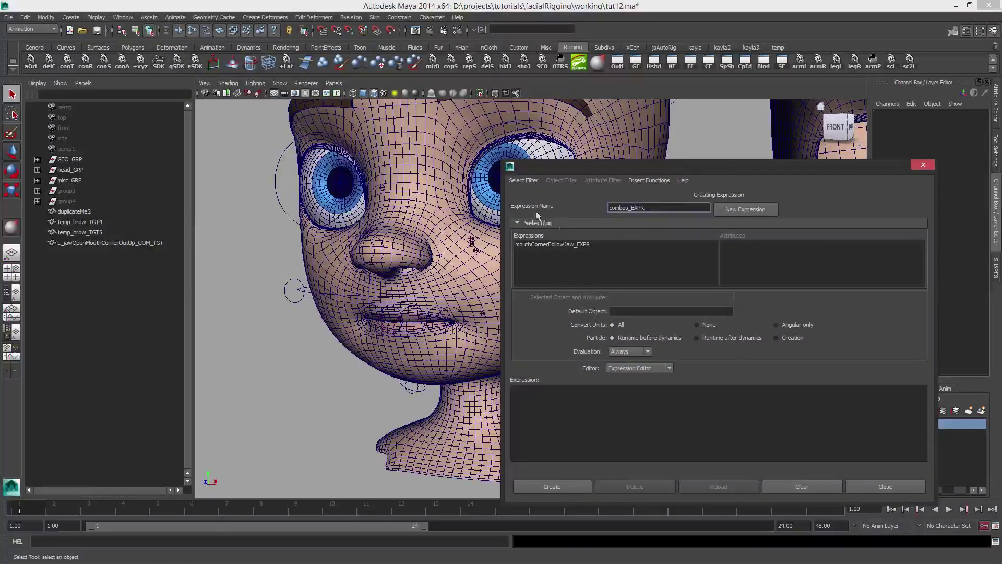
pyautogui.click(525, 180)
pyautogui.click(701, 431)
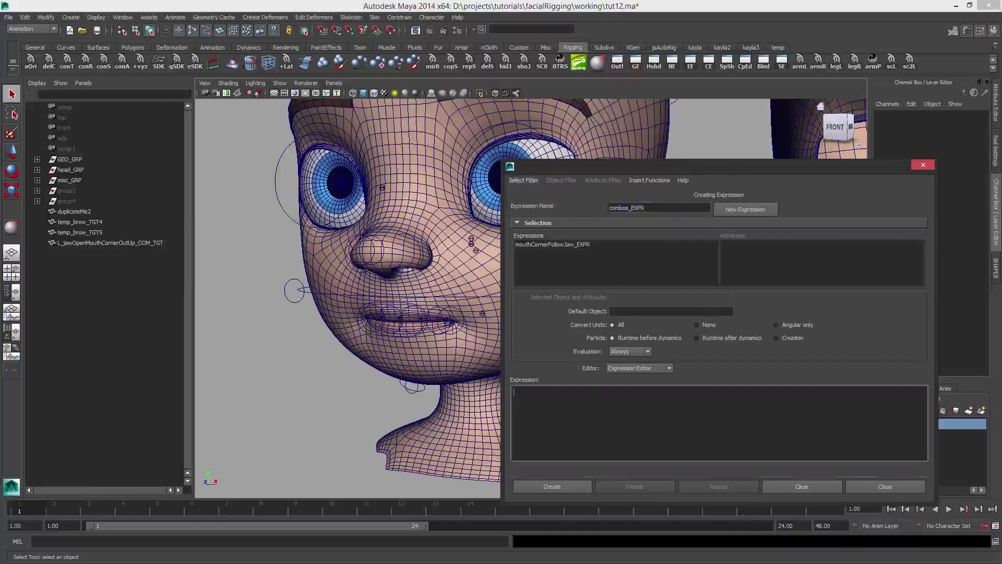
# Delete the sculpted L_jawOpenMouthCornerOutUp_COM_TGT head mesh and return to the rigged face view.
pyautogui.moveTo(695, 171); pyautogui.dragTo(415, 170)
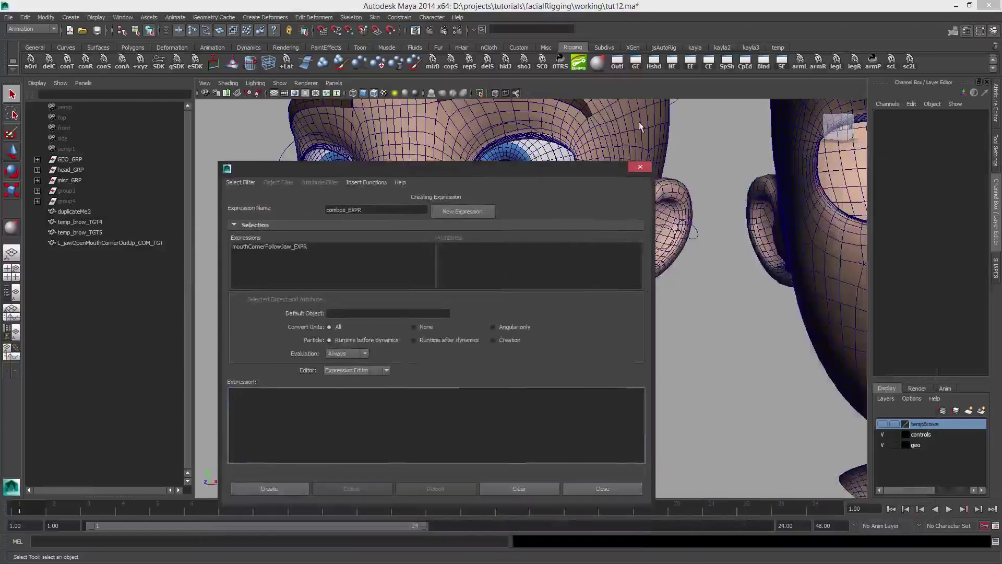
pyautogui.scroll(-5, 641, 127)
pyautogui.click(705, 245)
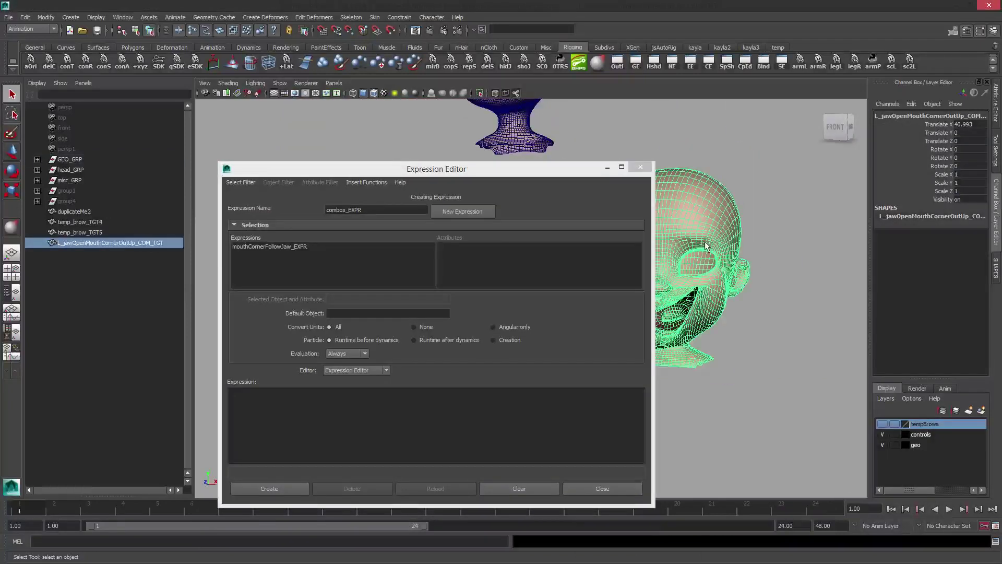
pyautogui.press('Delete')
pyautogui.press('[')
pyautogui.press('[')
# Copy head_GEO's blend shape node name into the expression and begin it with "headBase_BS.L_mouthCornerUpOutJaw_COM_TGT =".
pyautogui.click(612, 119)
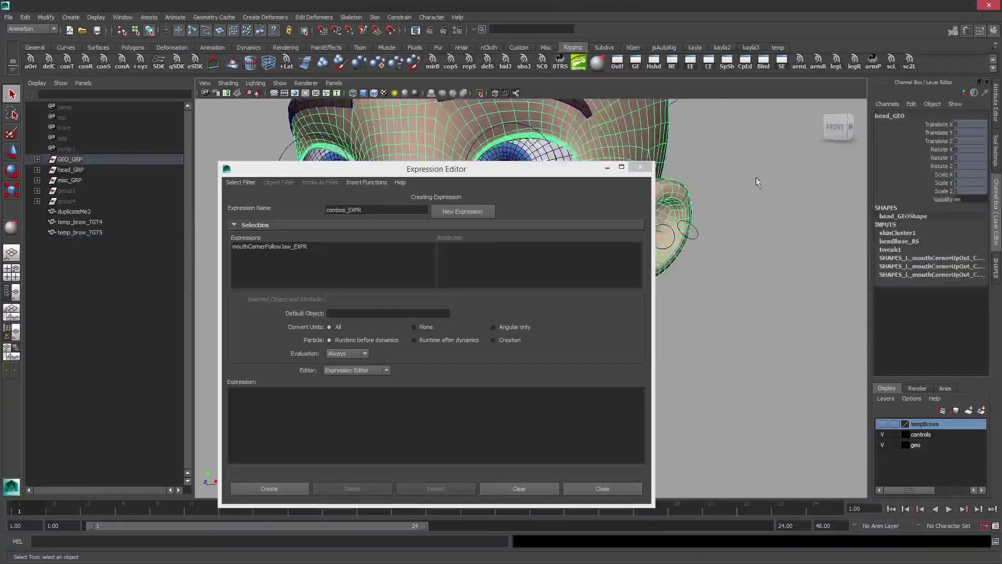
pyautogui.click(912, 245)
pyautogui.doubleClick(912, 243)
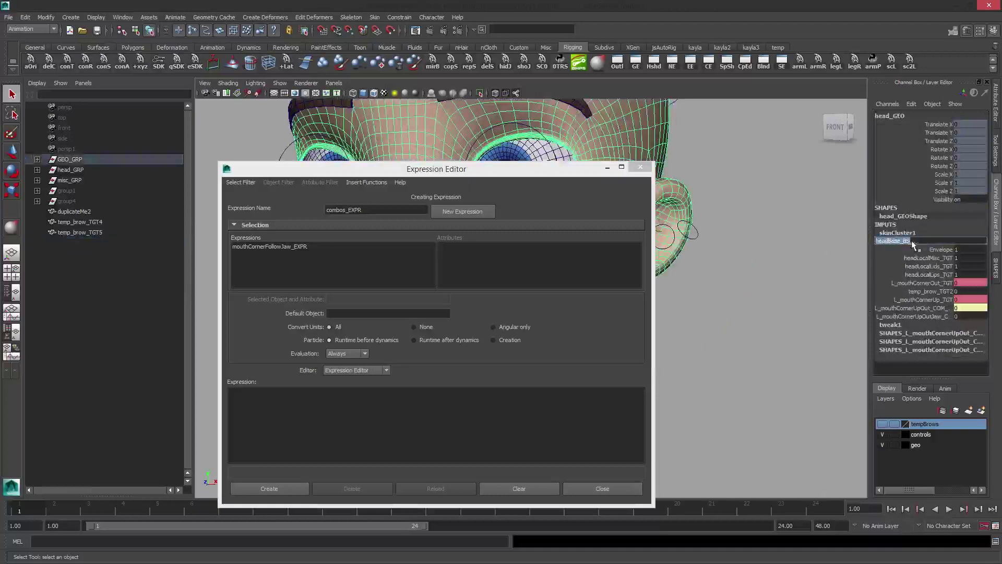
pyautogui.hotkey('ctrl', 'c')
pyautogui.click(434, 395)
pyautogui.hotkey('ctrl', 'v')
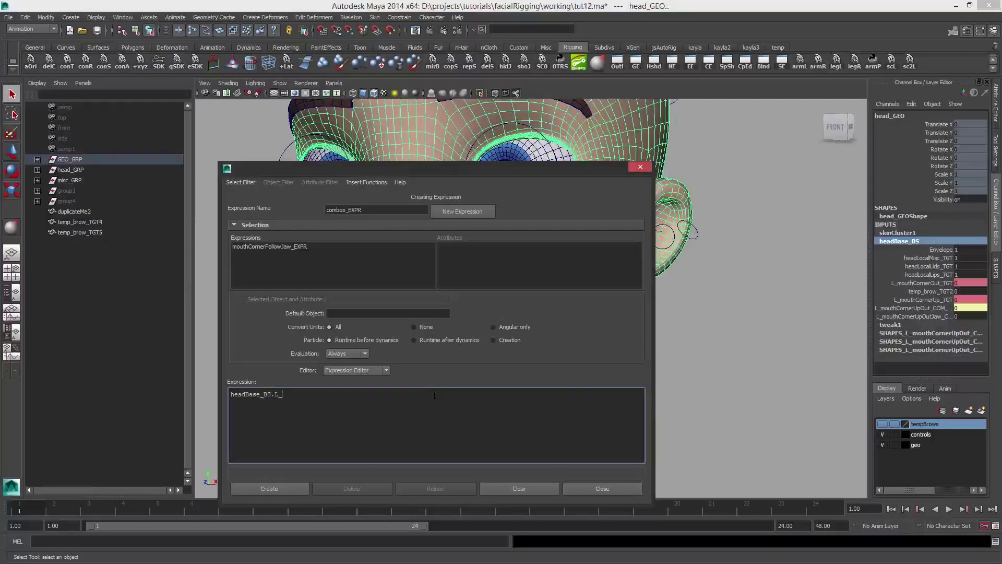
pyautogui.write('.L_mouthCornerUpOutJaw_COM_TGT =')
# Continue the expression with "headBase_BS.L_mouthCornerUpOut_COM_TGT *" as the first factor.
pyautogui.moveTo(230, 394); pyautogui.dragTo(275, 394)
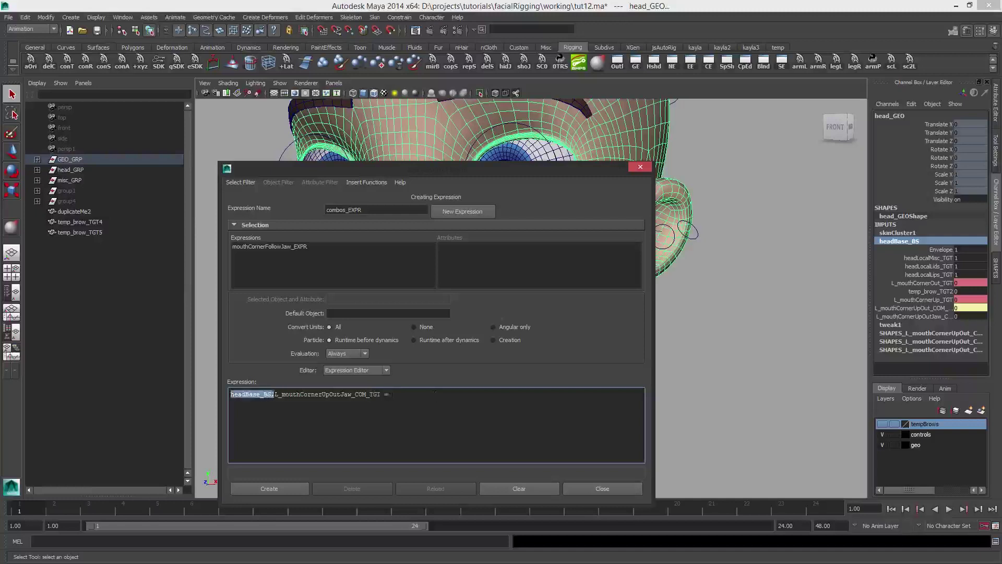
pyautogui.click(468, 402)
pyautogui.hotkey('ctrl', 'v')
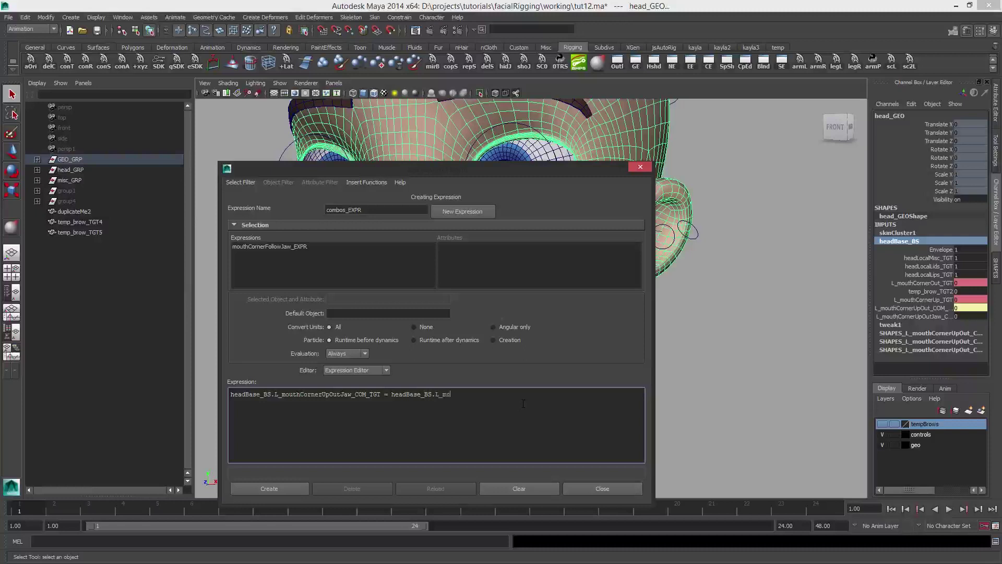
pyautogui.write('nerUpOut_COM_TGT *')
# Finish the expression with "jaw_BND_CON.jawOpenCheat;", create combos_EXPR and close the Expression Editor.
pyautogui.moveTo(450, 176); pyautogui.dragTo(522, 123)
pyautogui.click(425, 391)
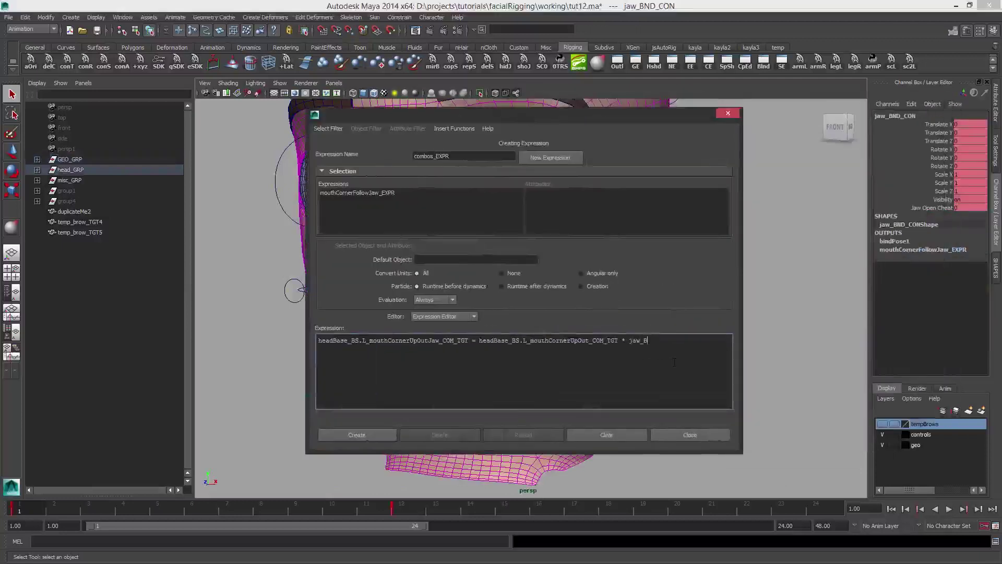
pyautogui.write('ND_CON')
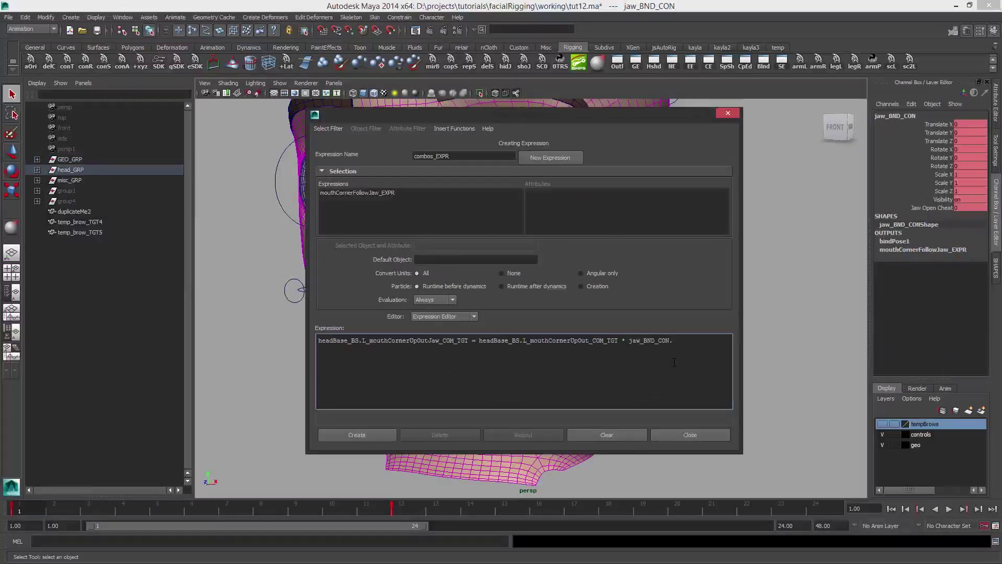
pyautogui.write('.jawOpe')
pyautogui.press('BackSpace')
pyautogui.click(370, 434)
pyautogui.moveTo(587, 118); pyautogui.dragTo(814, 116)
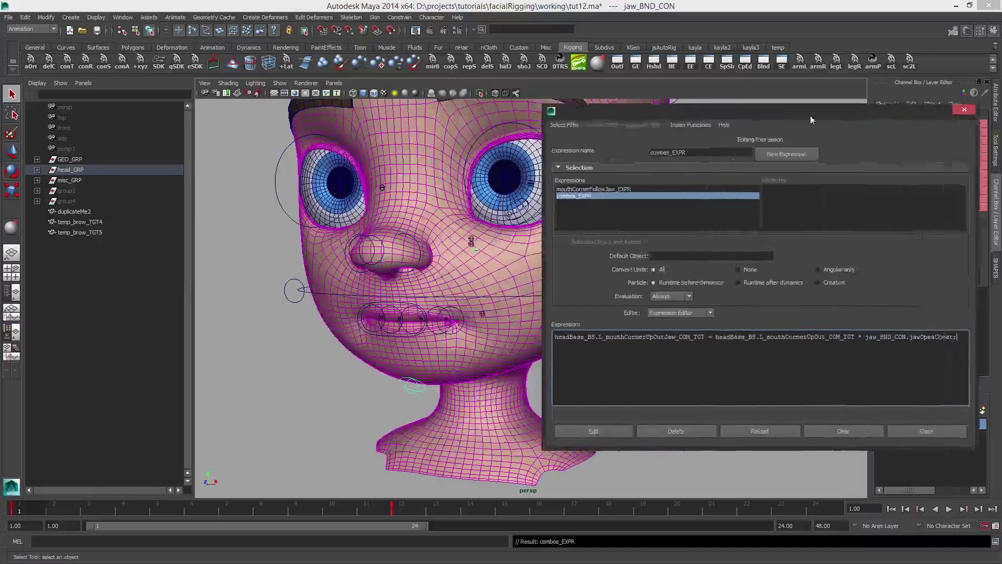
pyautogui.click(967, 108)
# Rotate the jaw control open to test the neutral mouth and undo the rotation.
pyautogui.moveTo(418, 389)
pyautogui.keyDown('alt'); pyautogui.mouseDown()
pyautogui.moveTo(428, 384)
pyautogui.moveTo(414, 393)
pyautogui.mouseUp(); pyautogui.keyUp('alt')
pyautogui.press('e')
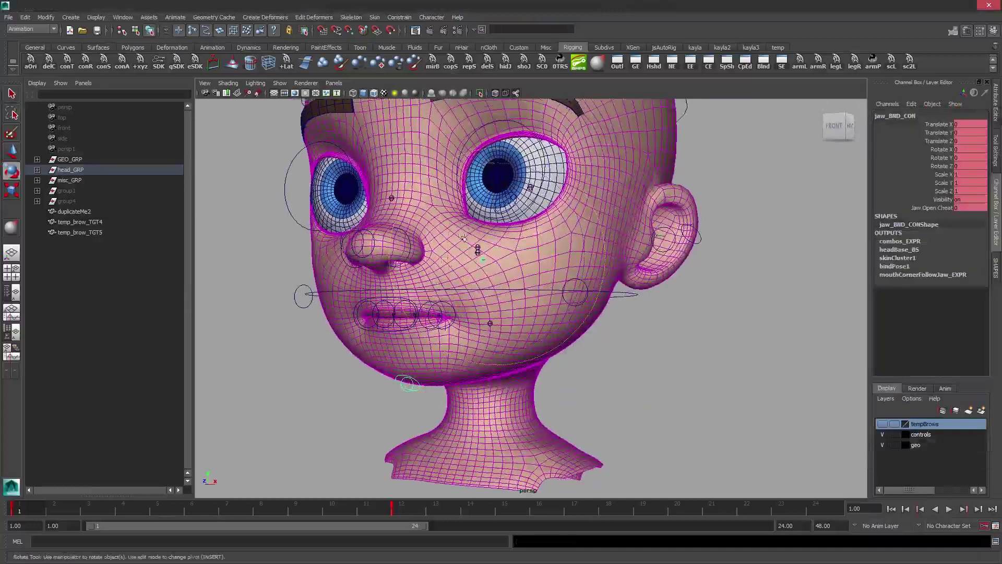
pyautogui.moveTo(453, 225); pyautogui.dragTo(446, 265)
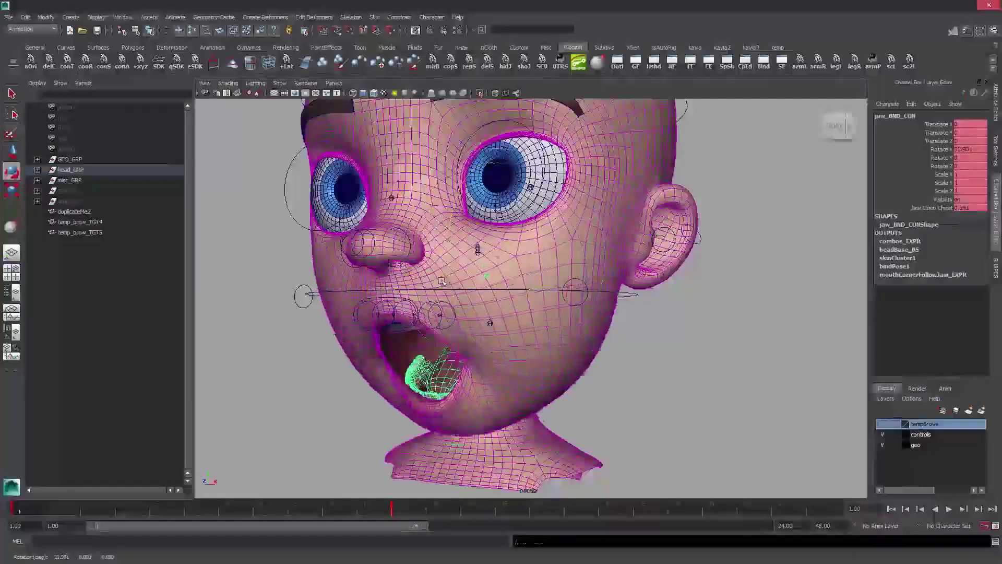
pyautogui.hotkey('ctrl', 'z')
# Move the left mouth corner control up and out into a wide smile.
pyautogui.press('q')
pyautogui.click(453, 326)
pyautogui.press('w')
pyautogui.moveTo(456, 331)
pyautogui.mouseDown()
pyautogui.moveTo(501, 308)
pyautogui.moveTo(468, 344)
pyautogui.mouseUp()
# Rotate jaw_BND_CON open to about 26 degrees in X to test the open-jaw smile corrective.
pyautogui.click(417, 385)
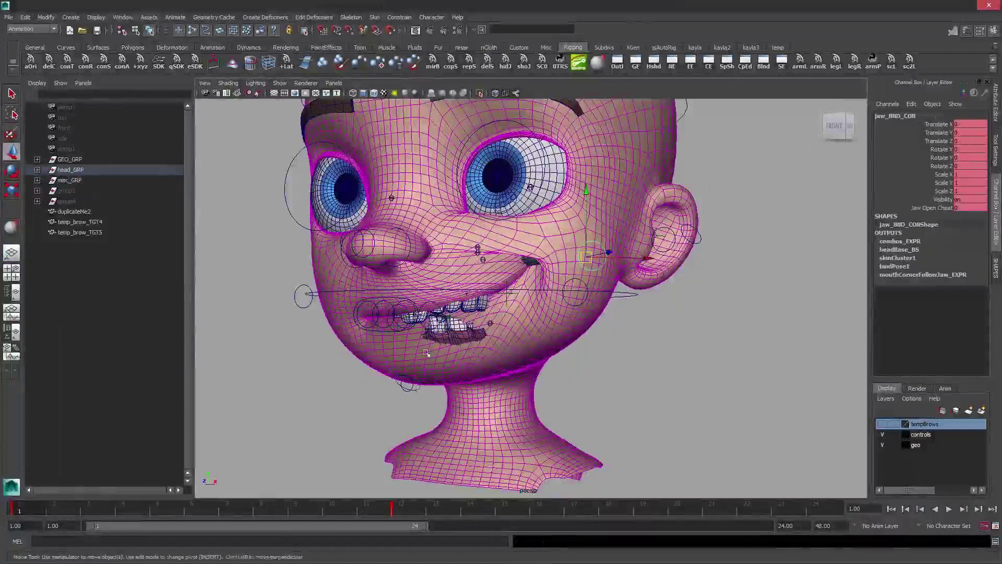
pyautogui.press('e')
pyautogui.moveTo(455, 198); pyautogui.dragTo(530, 249)
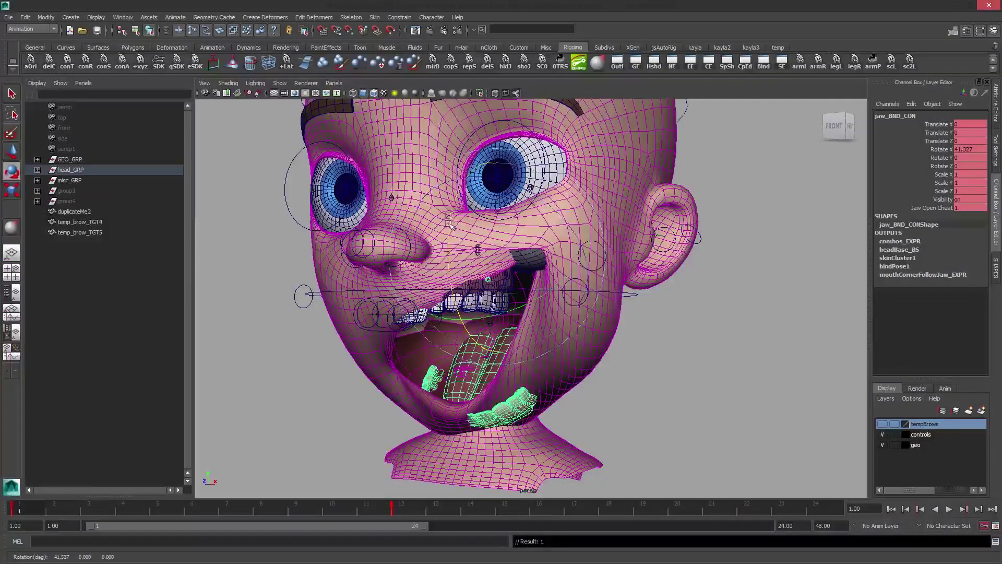
pyautogui.moveTo(445, 223); pyautogui.dragTo(486, 230)
pyautogui.press('q')
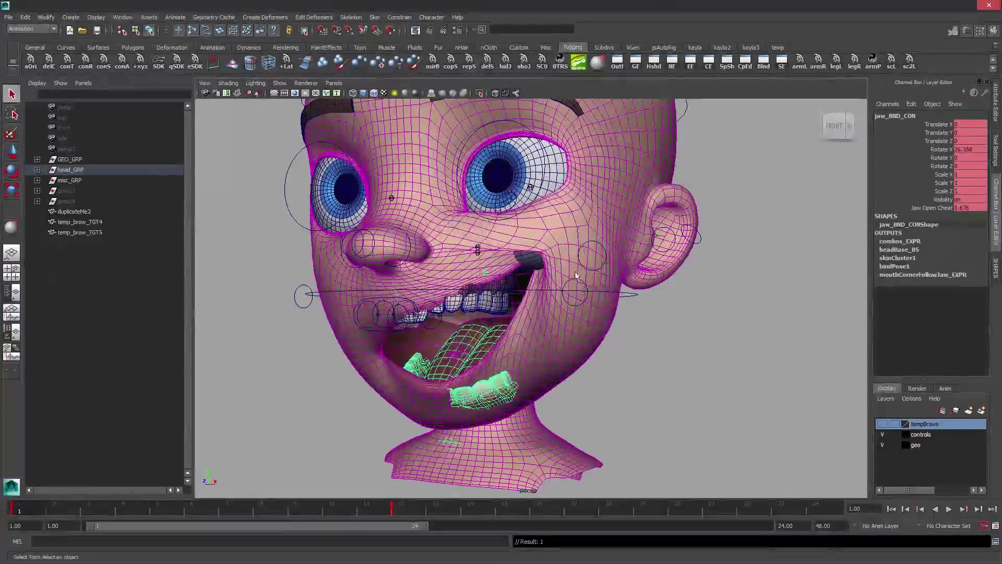
pyautogui.click(666, 318)
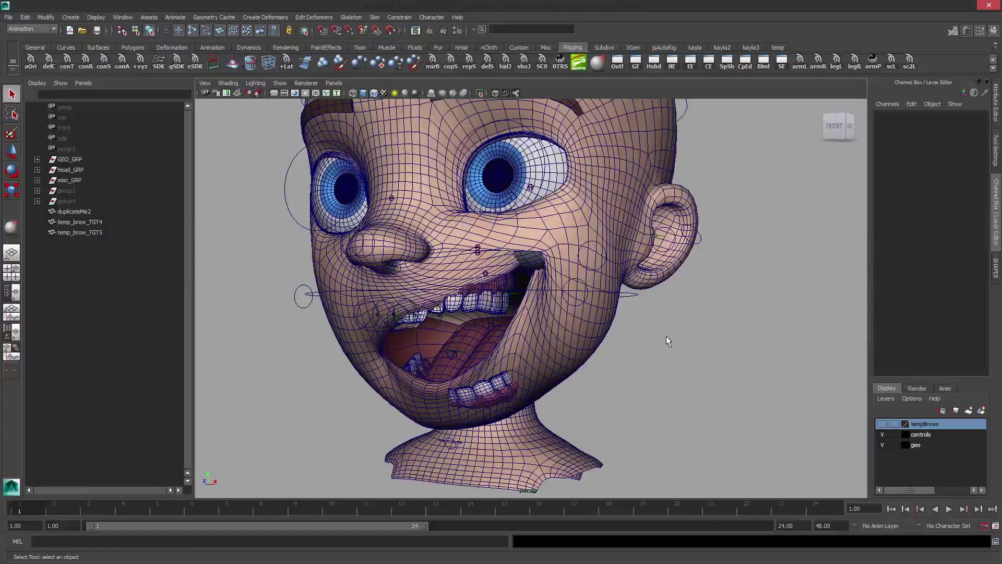
pyautogui.keyDown('alt'); pyautogui.moveTo(666, 336); pyautogui.dragTo(641, 346, button='right'); pyautogui.keyUp('alt')
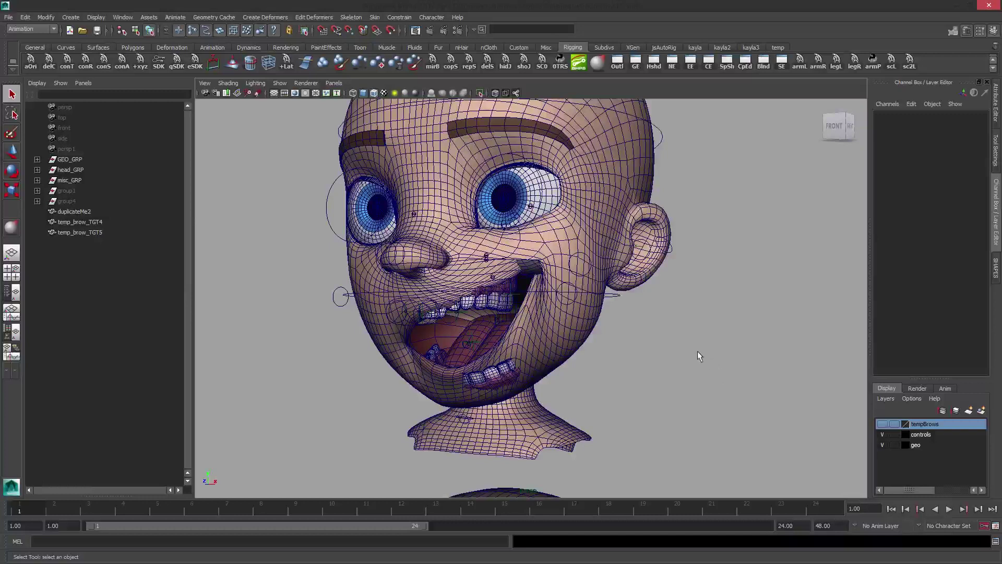
# Open the scene with the kayla_GRP character rig and tilt her head with head_CON.
pyautogui.hotkey('ctrl', 'o')
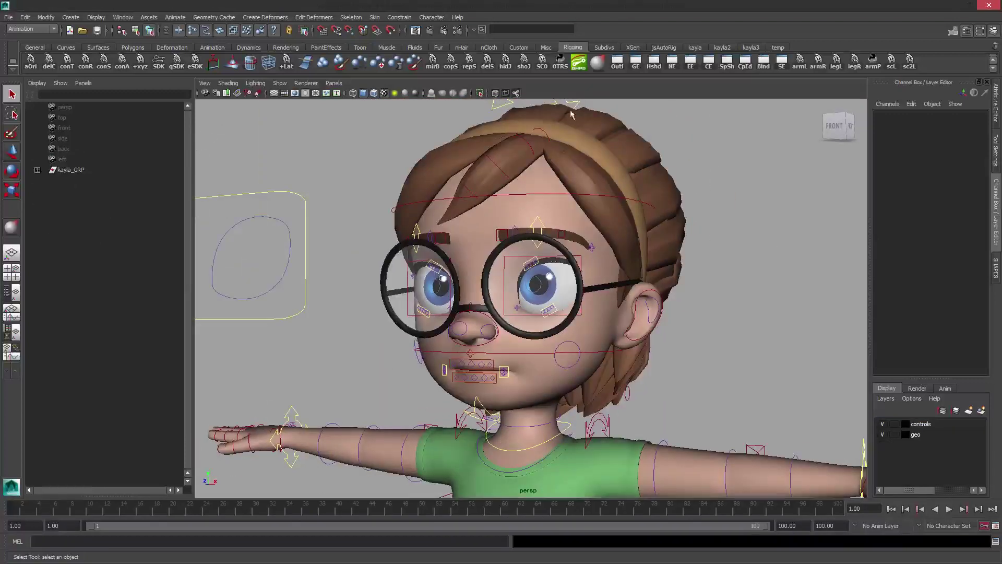
pyautogui.click(577, 101)
pyautogui.press('e')
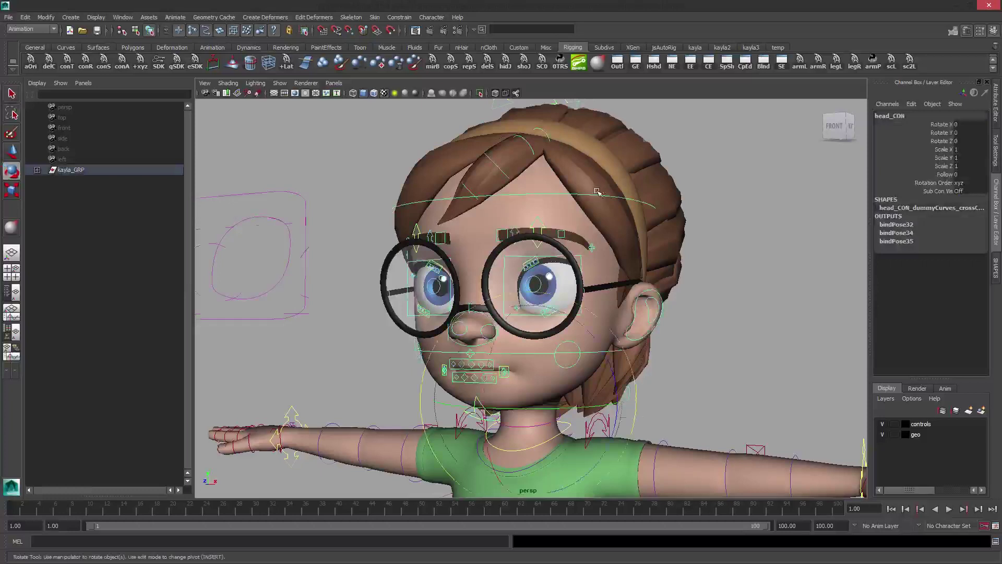
pyautogui.scroll(-1, 565, 284)
pyautogui.moveTo(555, 324); pyautogui.dragTo(567, 249)
# Try rotating the headTop_CON and headBottom_CON controls and undo both rotations.
pyautogui.hotkey('ctrl', 'z')
pyautogui.hotkey('ctrl', 'z')
pyautogui.hotkey('ctrl', 'z')
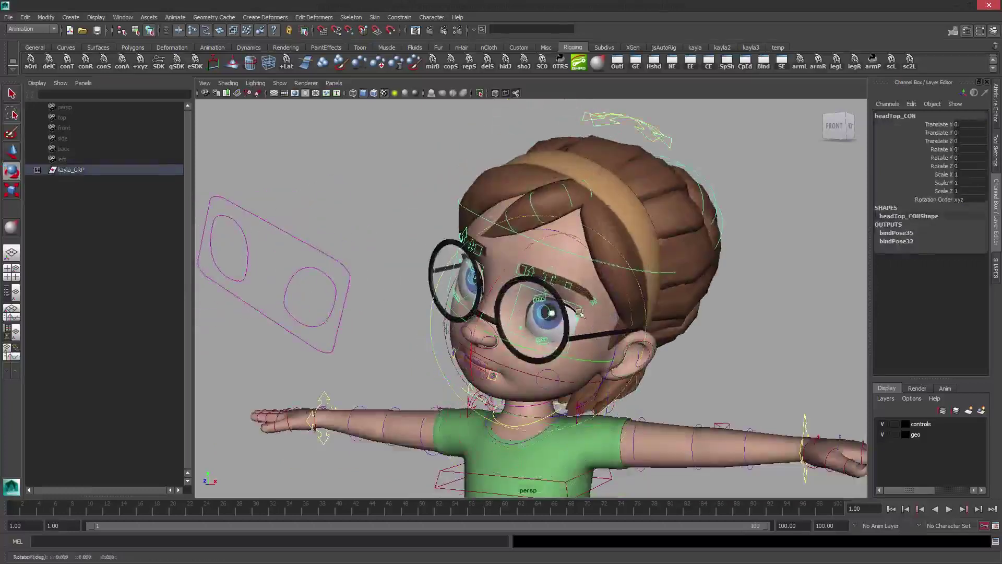
pyautogui.hotkey('ctrl', 'z')
pyautogui.hotkey('ctrl', 'z')
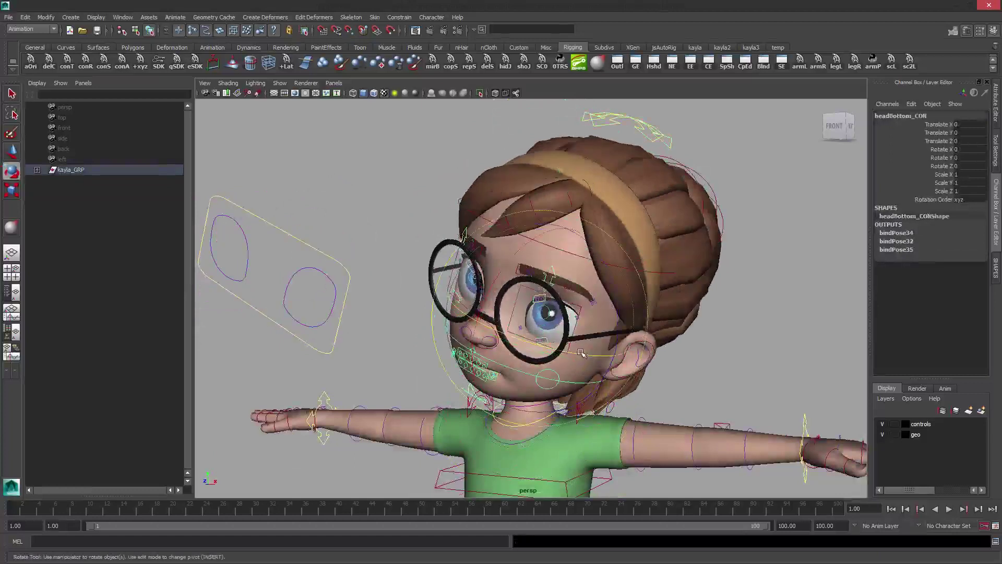
pyautogui.press('q')
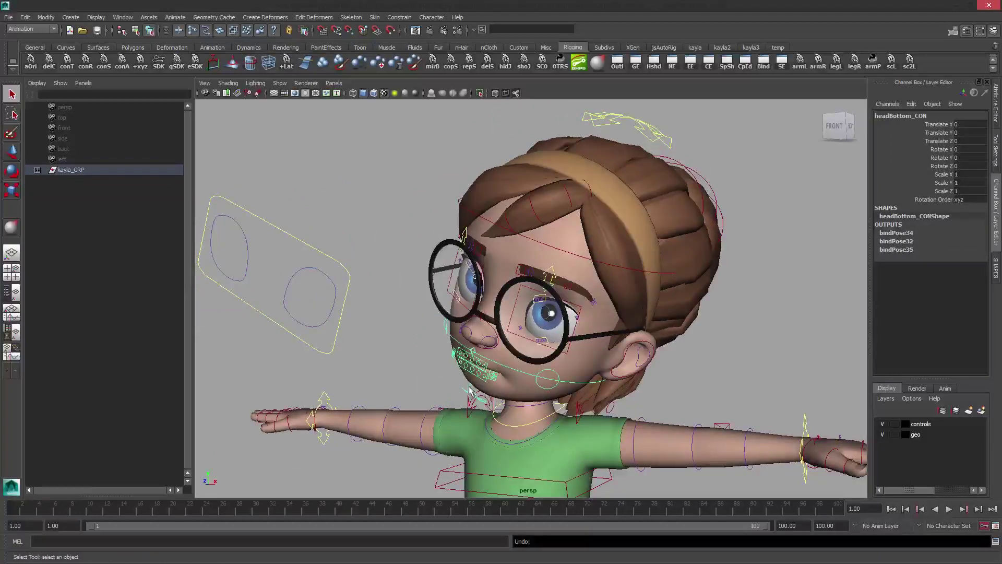
# Rotate the jaw control to test it and undo the rotation.
pyautogui.click(471, 391)
pyautogui.moveTo(511, 310); pyautogui.dragTo(530, 342)
pyautogui.hotkey('ctrl', 'z')
pyautogui.hotkey('ctrl', 'z')
# Raise upperLip_CON by about 1.24 in Y so the upper teeth show.
pyautogui.keyDown('alt'); pyautogui.moveTo(587, 258); pyautogui.dragTo(569, 268); pyautogui.keyUp('alt')
pyautogui.scroll(5, 569, 268)
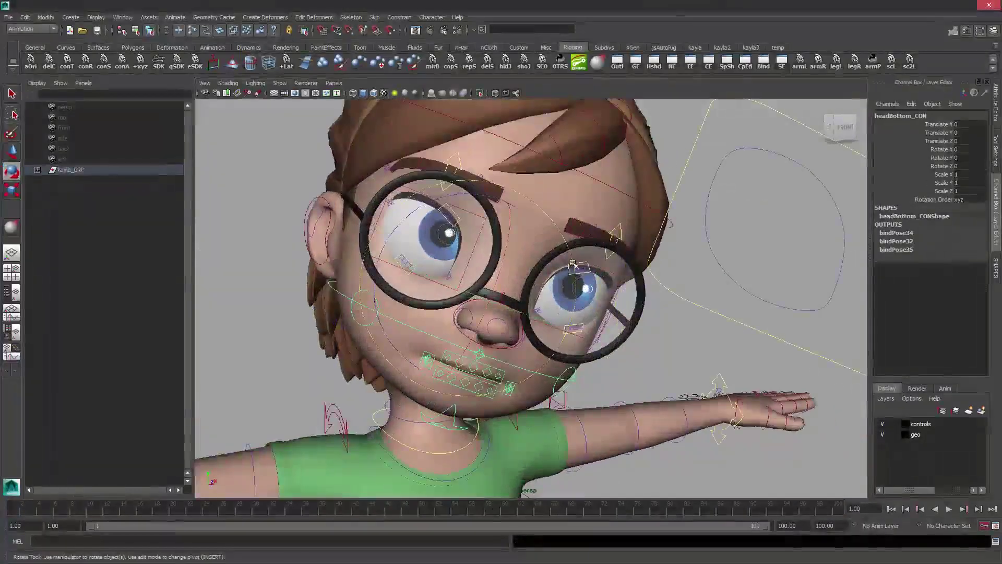
pyautogui.press('q')
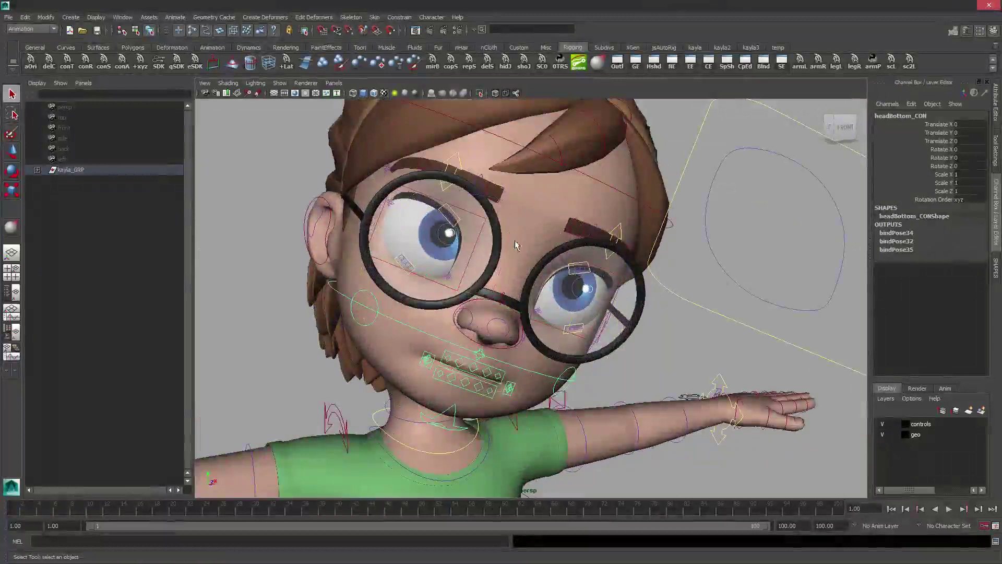
pyautogui.click(444, 355)
pyautogui.press('w')
pyautogui.moveTo(569, 327)
pyautogui.mouseDown(button='middle')
pyautogui.moveTo(544, 312)
pyautogui.moveTo(563, 317)
pyautogui.mouseUp(button='middle')
pyautogui.keyDown('alt'); pyautogui.moveTo(564, 288); pyautogui.dragTo(546, 258); pyautogui.keyUp('alt')
# Turn off surface selection, rotate L_blinkTop_CON to pose the left upper eyelid, and select its Lid Crease 1 to 4 attributes.
pyautogui.click(547, 263)
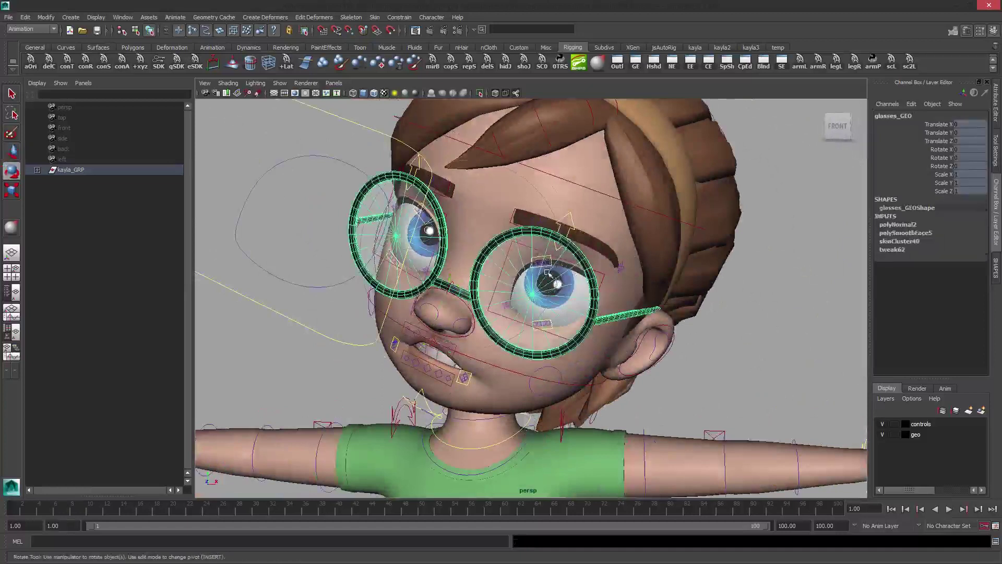
pyautogui.press('q')
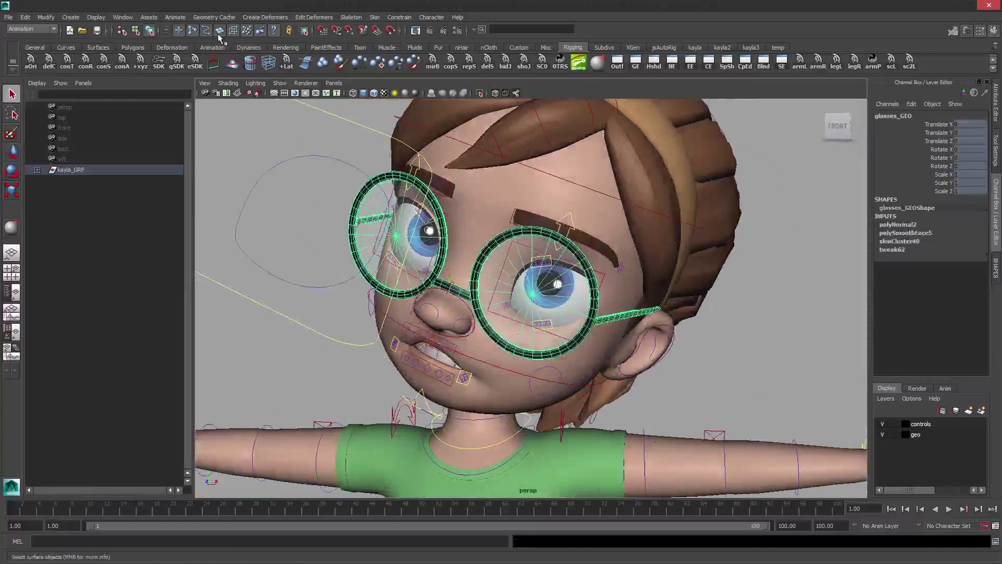
pyautogui.click(520, 268)
pyautogui.click(539, 260)
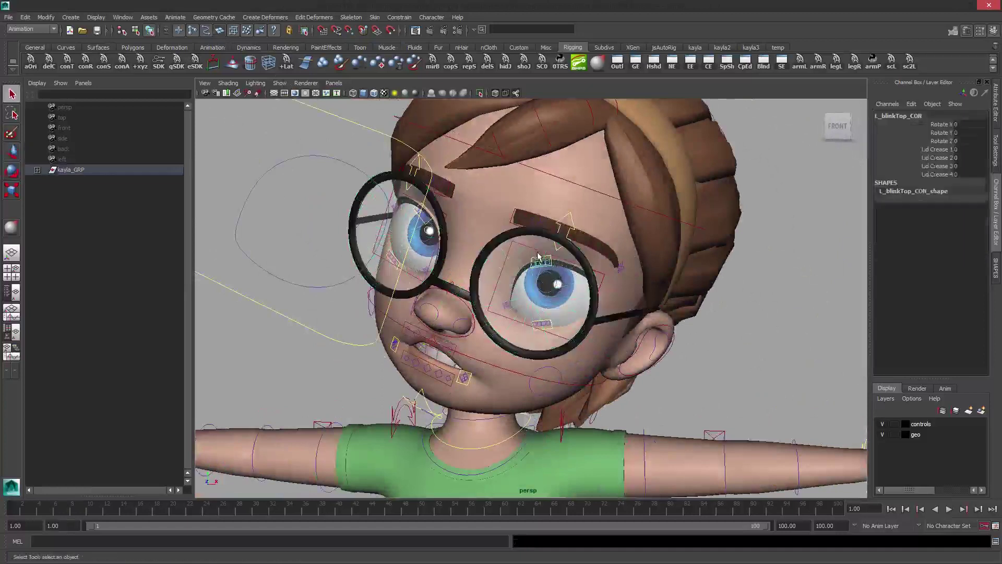
pyautogui.press('e')
pyautogui.moveTo(581, 266)
pyautogui.mouseDown()
pyautogui.moveTo(566, 293)
pyautogui.moveTo(577, 272)
pyautogui.moveTo(566, 290)
pyautogui.moveTo(575, 280)
pyautogui.mouseUp()
pyautogui.moveTo(935, 150); pyautogui.dragTo(935, 174)
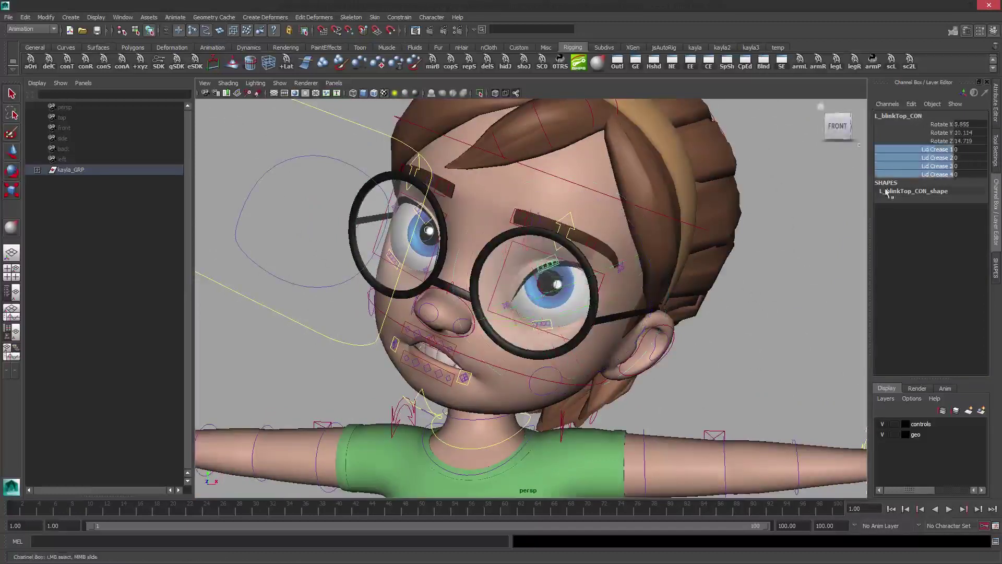
# Move both inner brow controls down and inward and lower L_brow_CON by about 1.8 for an angry frown.
pyautogui.press('w')
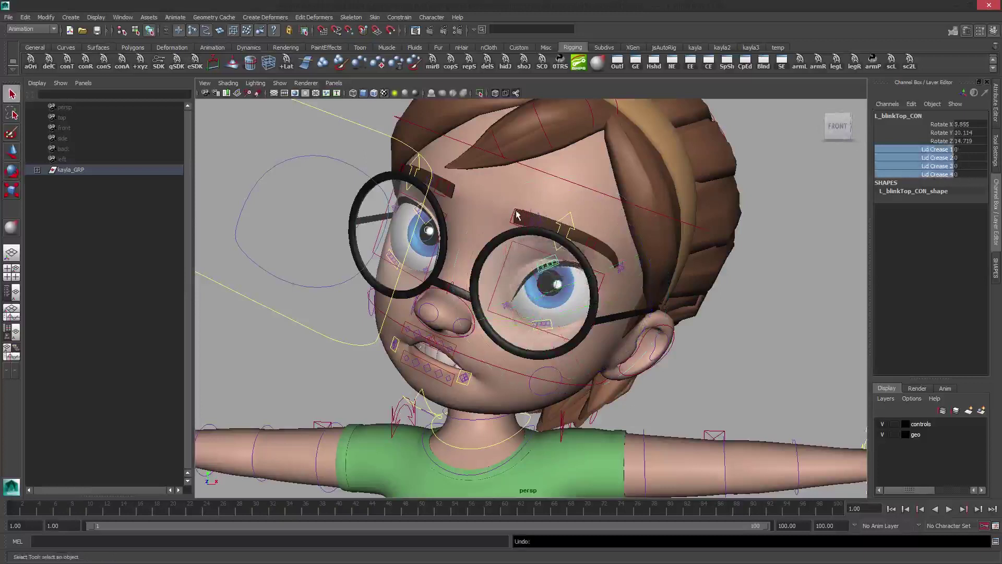
pyautogui.click(540, 225)
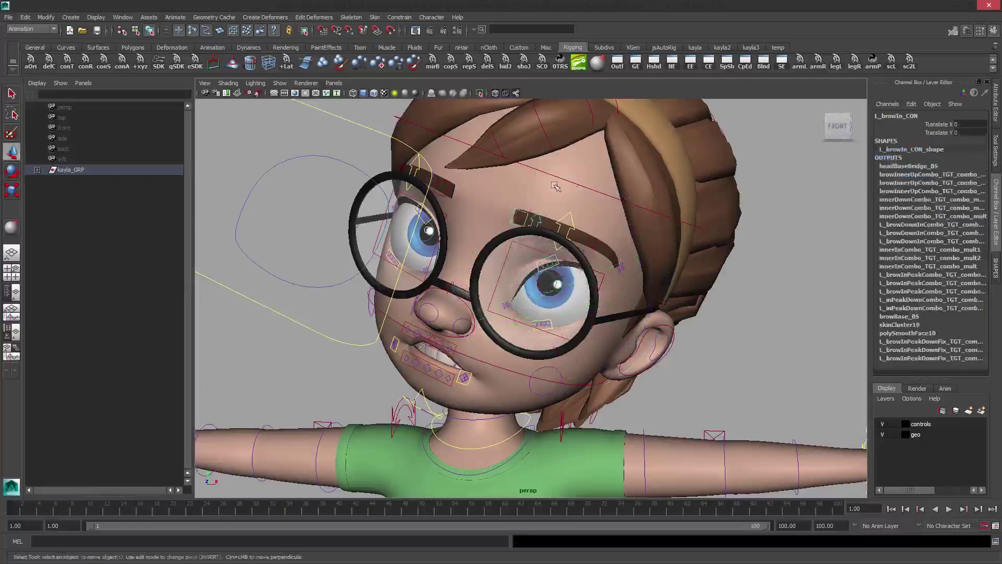
pyautogui.click(443, 179)
pyautogui.moveTo(443, 179); pyautogui.dragTo(441, 214)
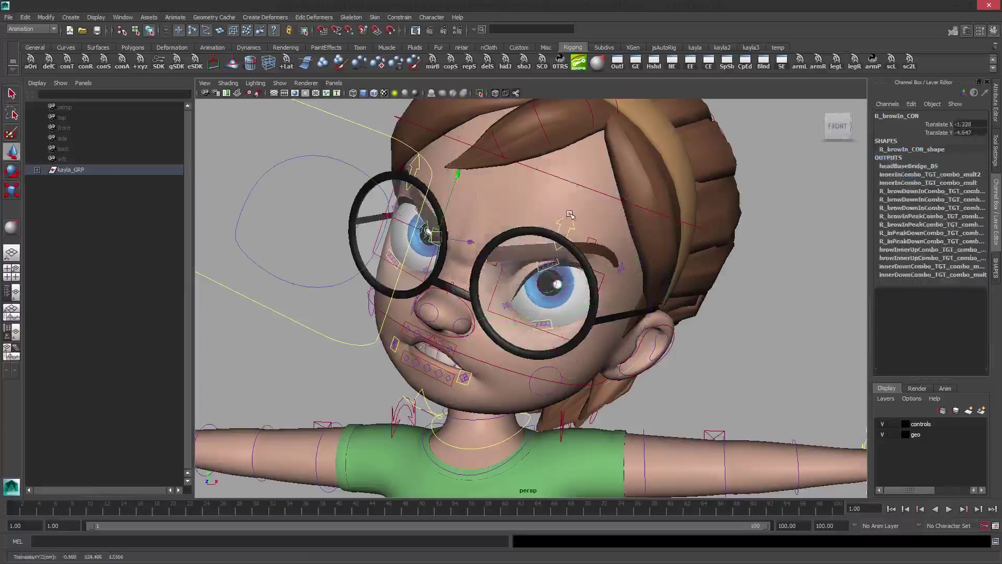
pyautogui.click(605, 207)
pyautogui.moveTo(604, 208); pyautogui.dragTo(602, 219, button='middle')
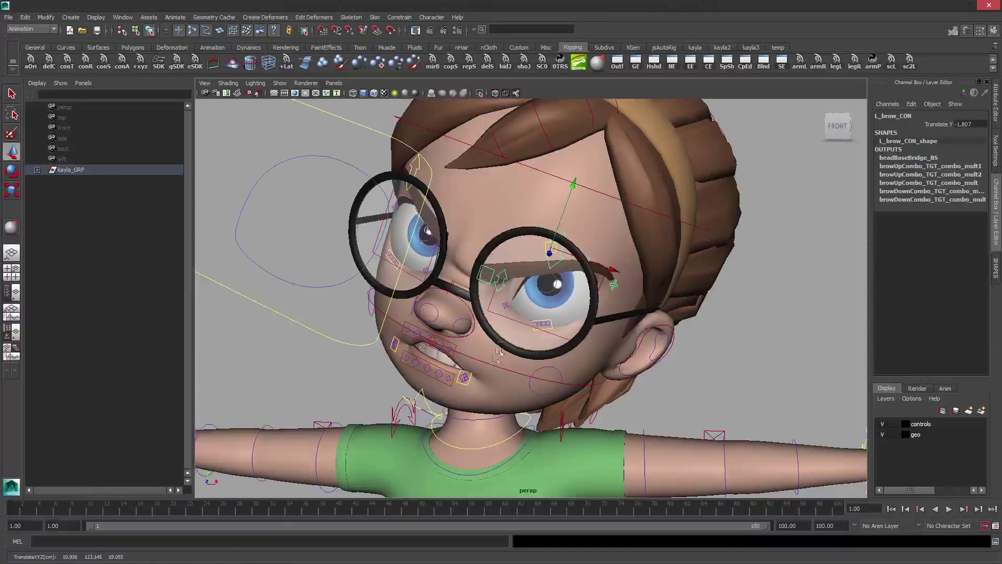
# Try moving L_mouthCorner_CON outward by about 3.1 in X and undo the move.
pyautogui.click(470, 374)
pyautogui.moveTo(471, 374); pyautogui.dragTo(500, 371)
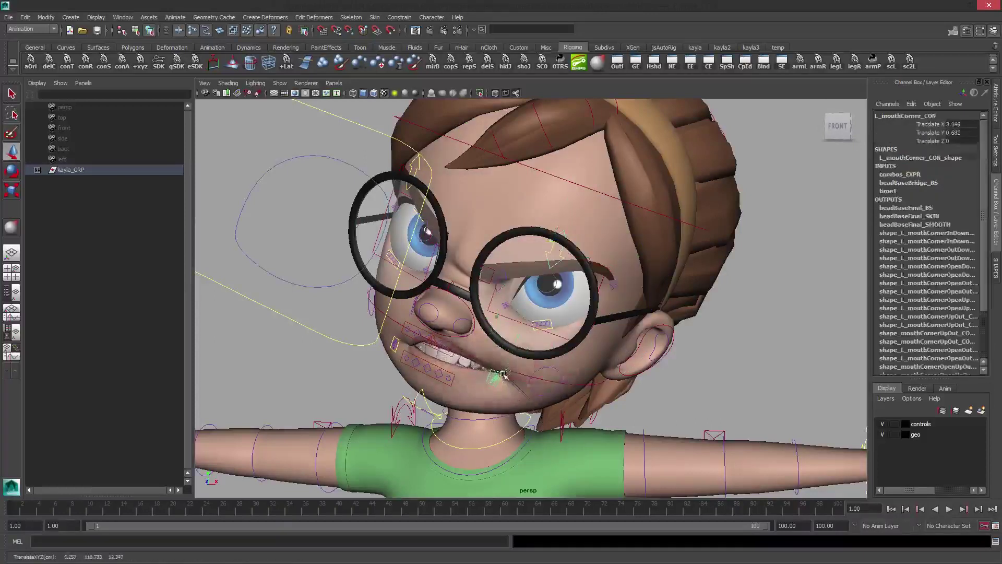
pyautogui.keyDown('alt'); pyautogui.moveTo(526, 294); pyautogui.dragTo(487, 351); pyautogui.keyUp('alt')
pyautogui.press('z')
pyautogui.press('z')
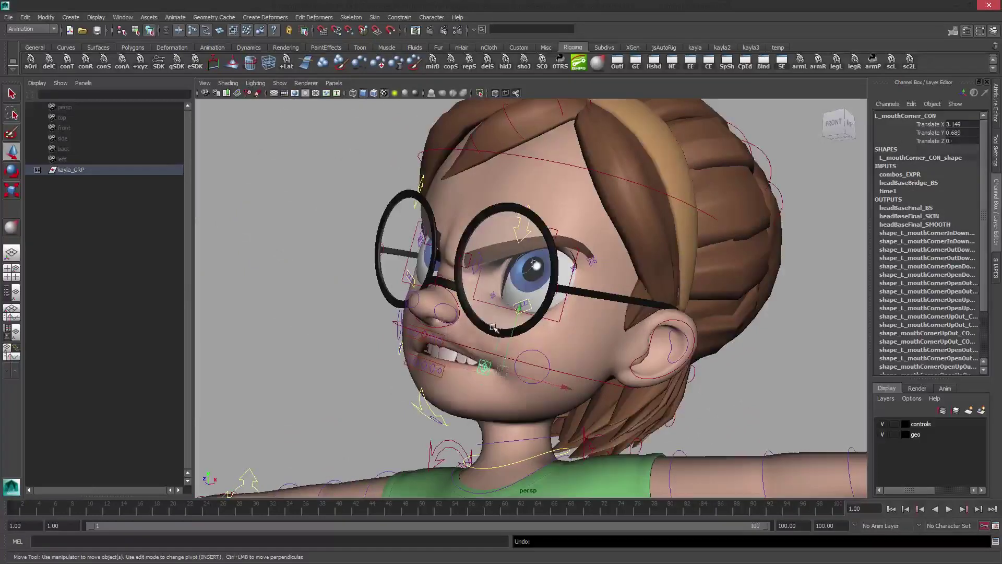
# Rotate jaw_CON open to about 30.6 degrees in X.
pyautogui.keyDown('alt'); pyautogui.moveTo(418, 359); pyautogui.dragTo(466, 367); pyautogui.keyUp('alt')
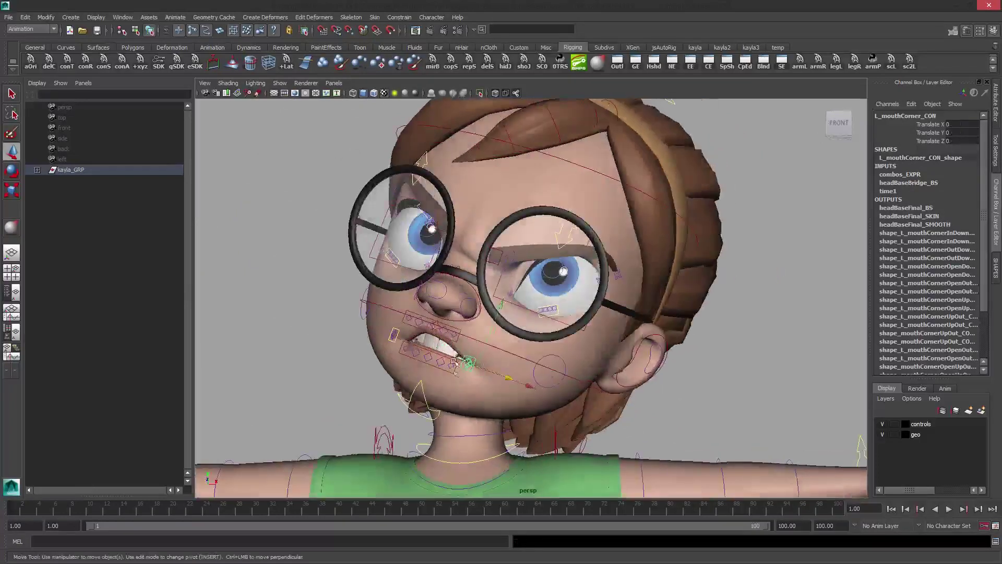
pyautogui.click(426, 390)
pyautogui.press('e')
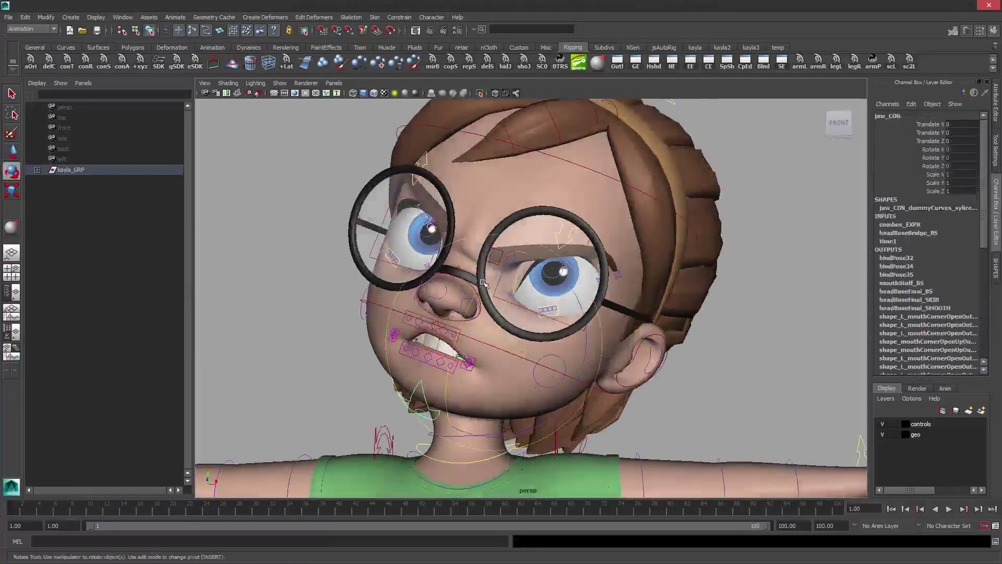
pyautogui.moveTo(482, 282); pyautogui.dragTo(487, 311)
pyautogui.press('q')
# Undo the upper lip's raise and move L_mouthCorner_CON up and out into an open-mouth smile.
pyautogui.click(410, 313)
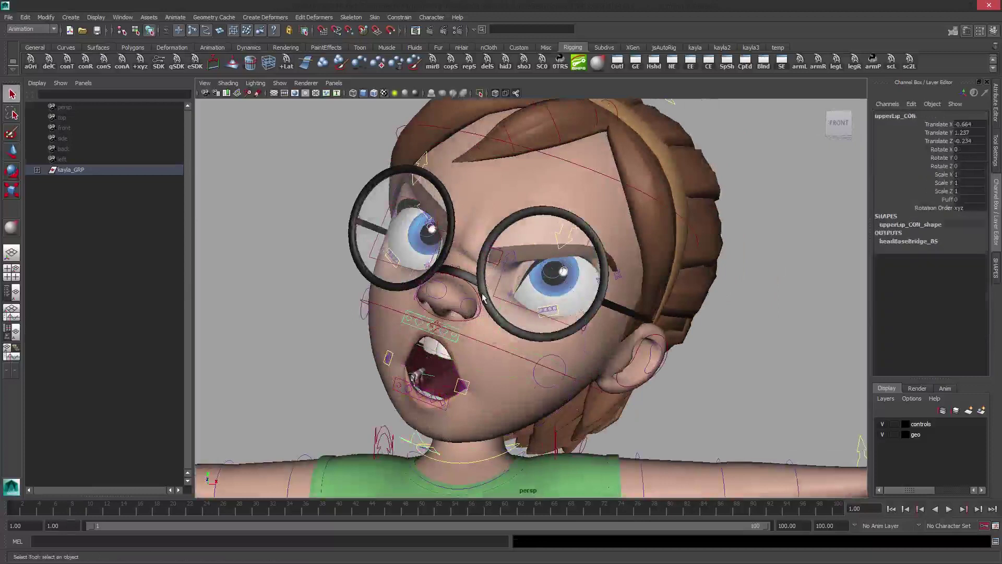
pyautogui.press('z')
pyautogui.click(462, 385)
pyautogui.press('w')
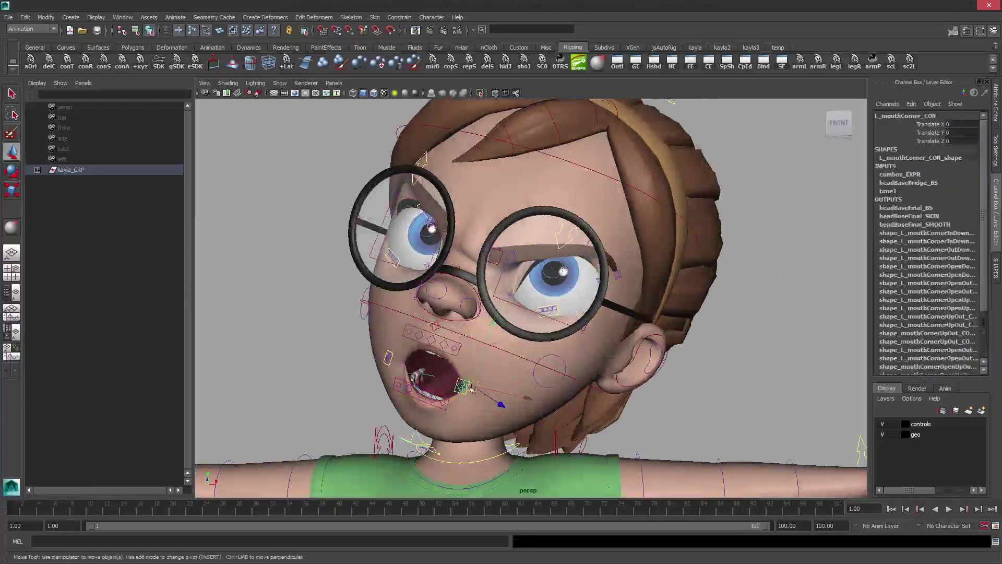
pyautogui.moveTo(468, 386); pyautogui.dragTo(438, 399)
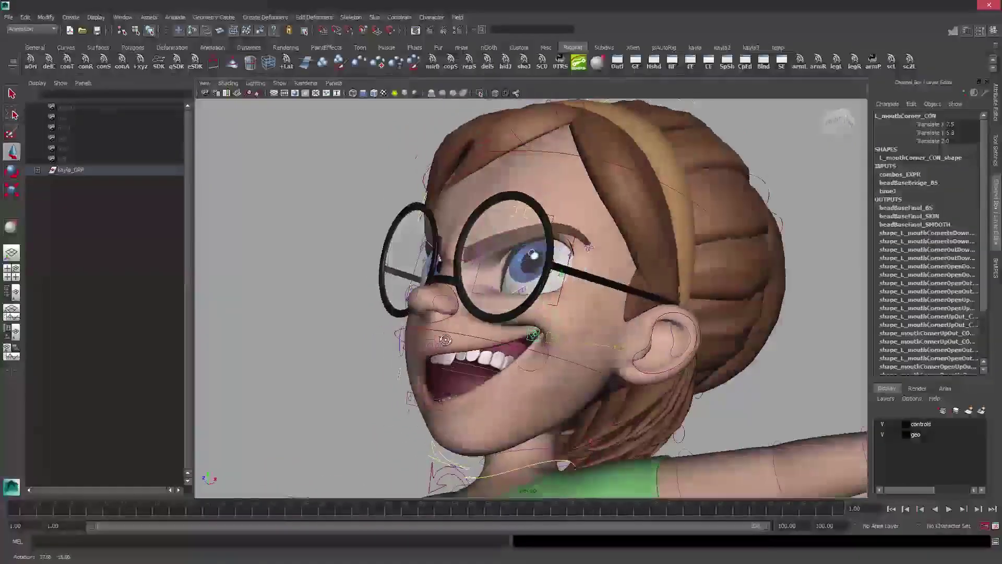
# Adjust jaw_CON's X rotation to about 28.3 degrees to check the open-jaw smile, then clear the selection.
pyautogui.click(441, 427)
pyautogui.press('e')
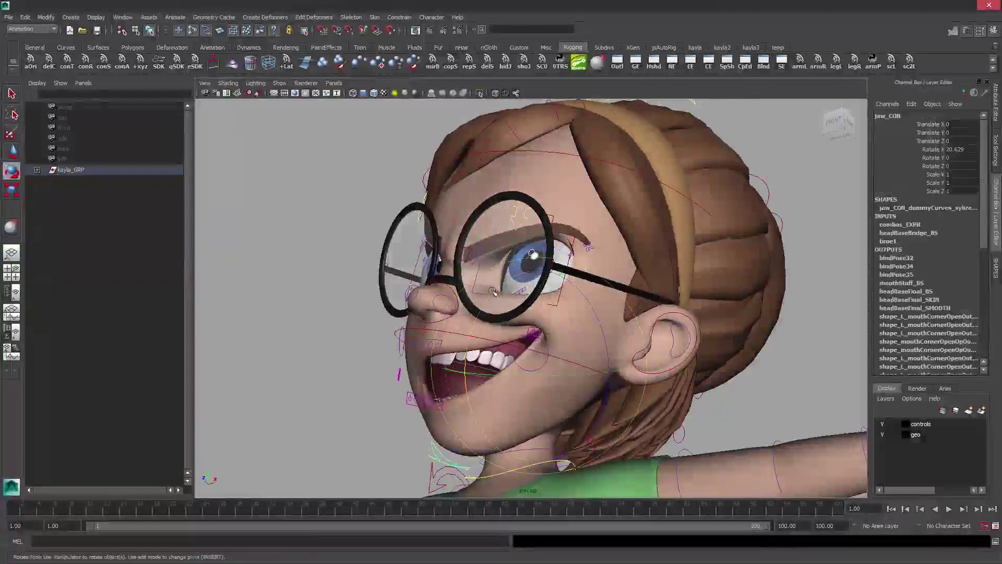
pyautogui.moveTo(496, 292); pyautogui.dragTo(676, 284)
pyautogui.press('q')
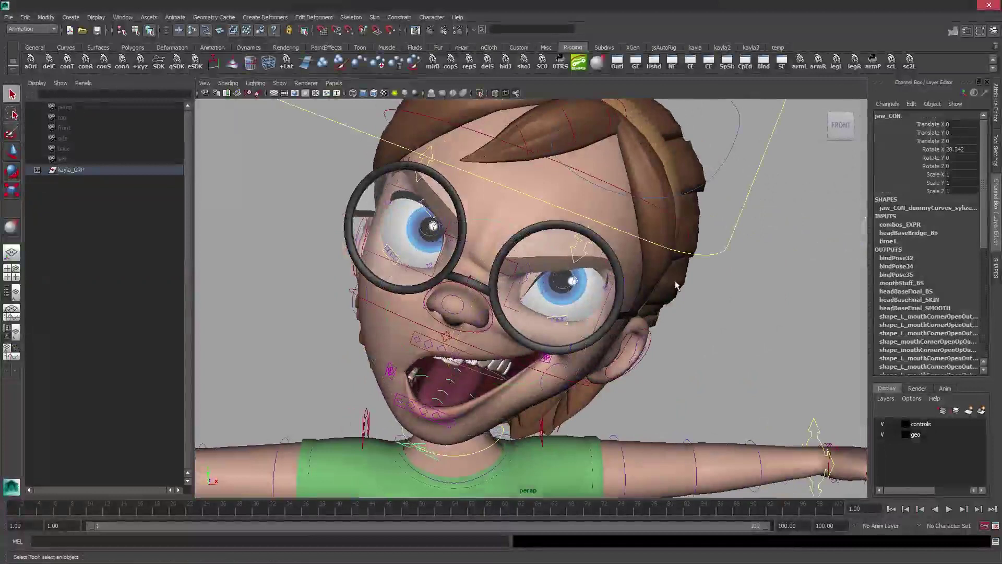
pyautogui.click(724, 315)
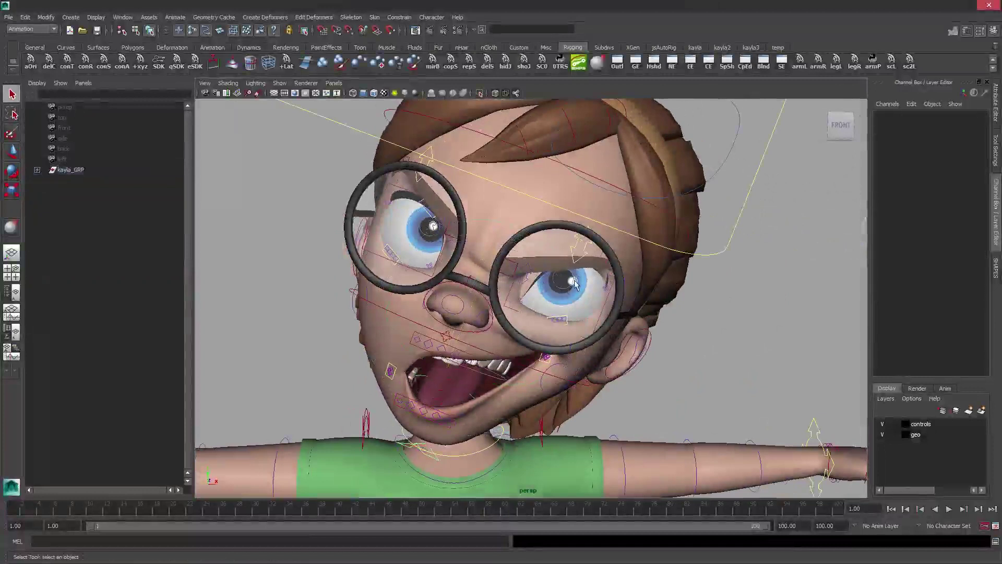
# Vary the Suck/Puff attribute of R_cheek_CON in both directions, down to -1, to test the cheek shapes.
pyautogui.scroll(-3, 574, 283)
pyautogui.keyDown('alt'); pyautogui.moveTo(522, 247); pyautogui.dragTo(474, 192); pyautogui.keyUp('alt')
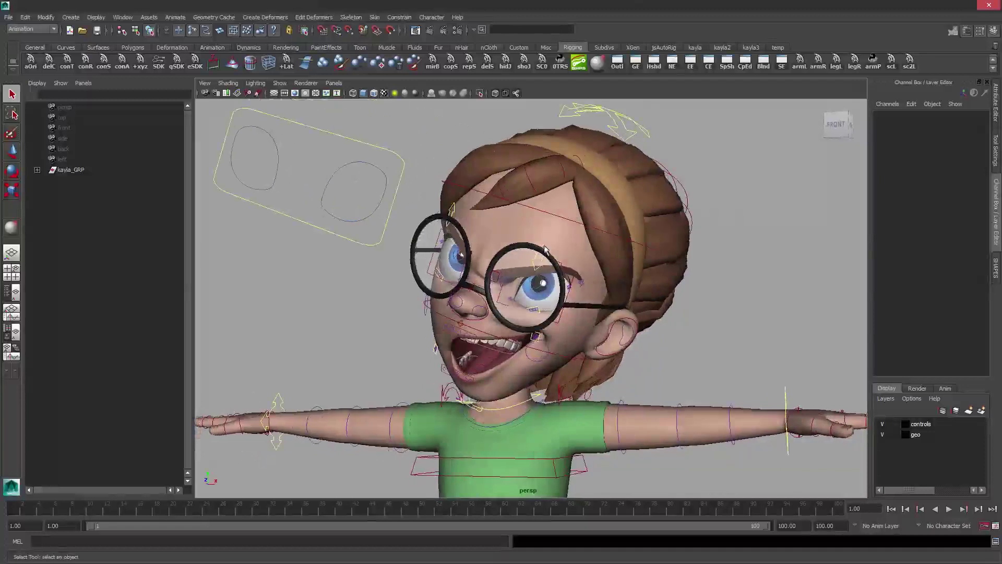
pyautogui.scroll(2, 546, 251)
pyautogui.scroll(4, 576, 269)
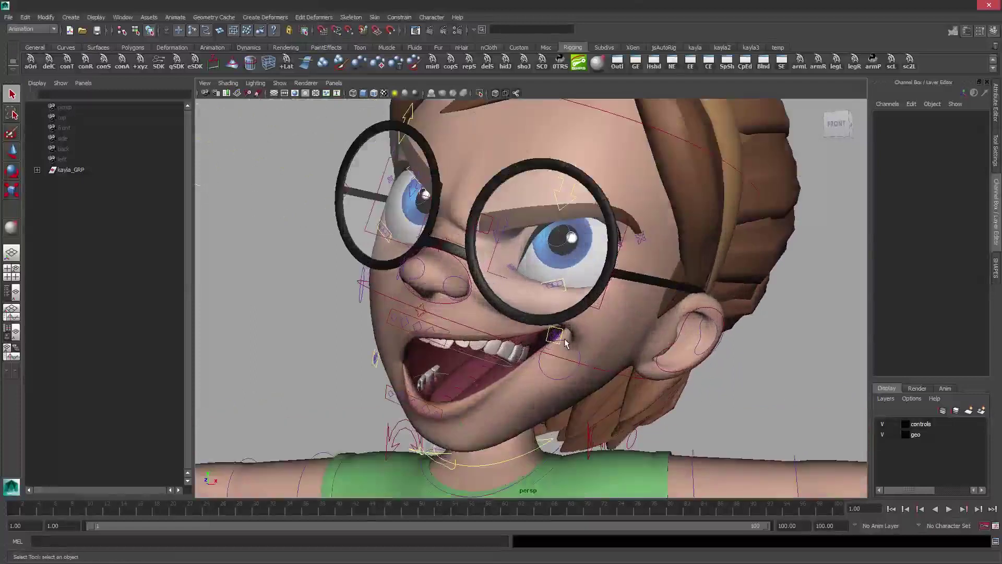
pyautogui.click(565, 338)
pyautogui.keyDown('alt'); pyautogui.moveTo(564, 339); pyautogui.dragTo(569, 224); pyautogui.keyUp('alt')
pyautogui.click(942, 199)
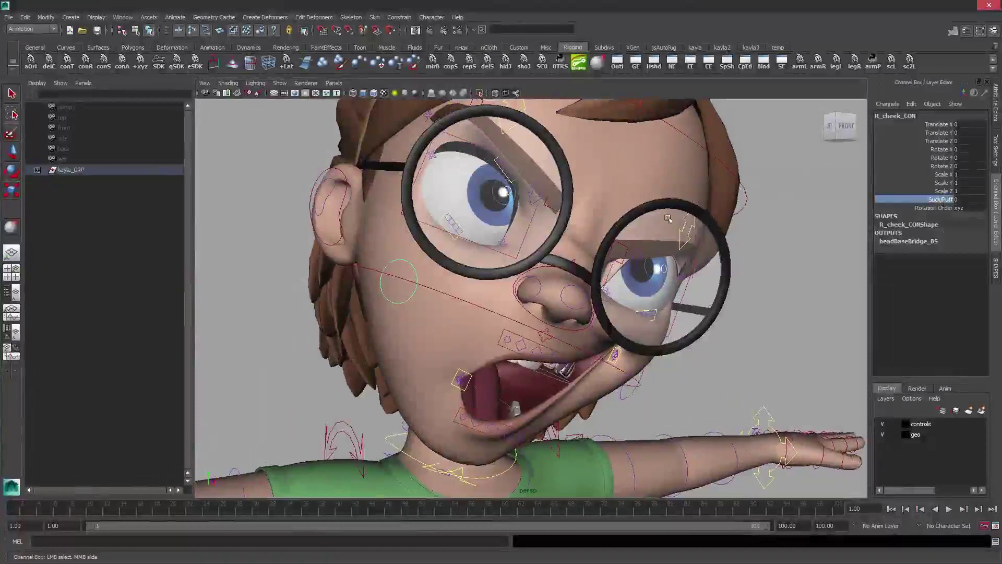
pyautogui.moveTo(666, 222); pyautogui.dragTo(585, 231, button='middle')
pyautogui.moveTo(585, 230)
pyautogui.keyDown('alt'); pyautogui.mouseDown()
pyautogui.moveTo(546, 228)
pyautogui.moveTo(577, 226)
pyautogui.mouseUp(); pyautogui.keyUp('alt')
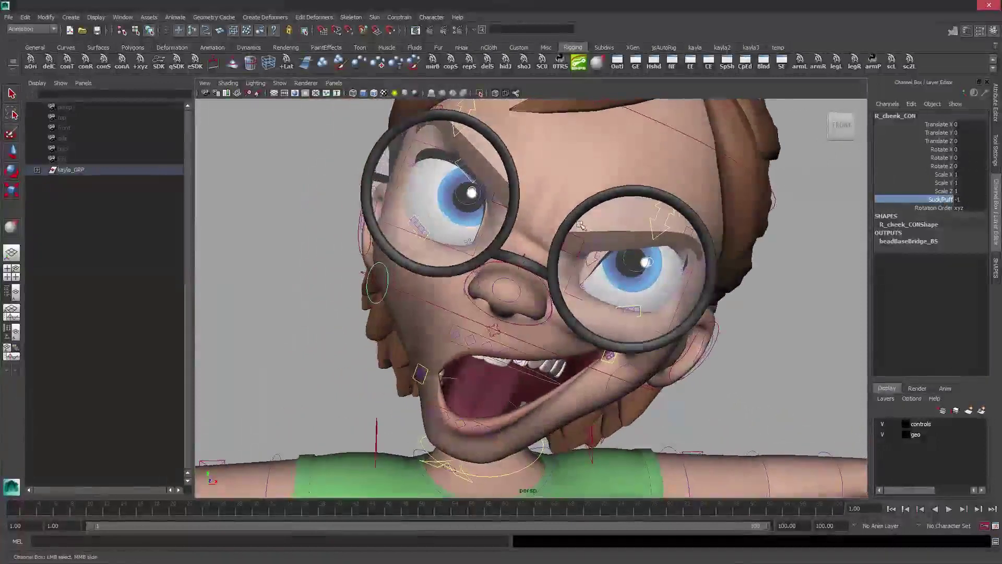
pyautogui.moveTo(579, 226); pyautogui.dragTo(624, 227, button='middle')
pyautogui.keyDown('alt'); pyautogui.moveTo(625, 227); pyautogui.dragTo(596, 221); pyautogui.keyUp('alt')
pyautogui.moveTo(595, 221); pyautogui.dragTo(459, 348, button='middle')
# Raise upperLip_CON's Puff attribute to test the lip puff and return it to 0.
pyautogui.click(459, 342)
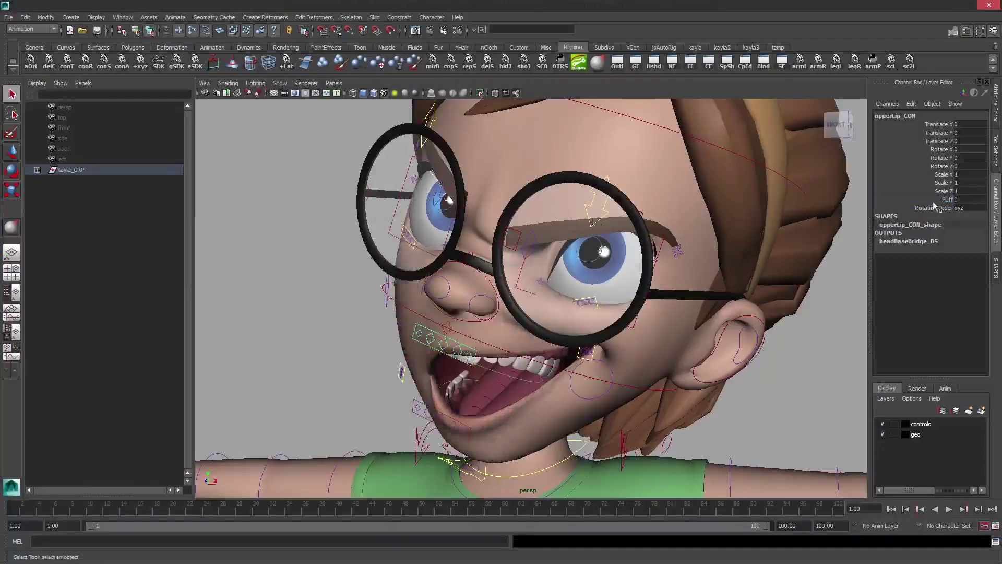
pyautogui.moveTo(629, 230); pyautogui.dragTo(621, 230, button='middle')
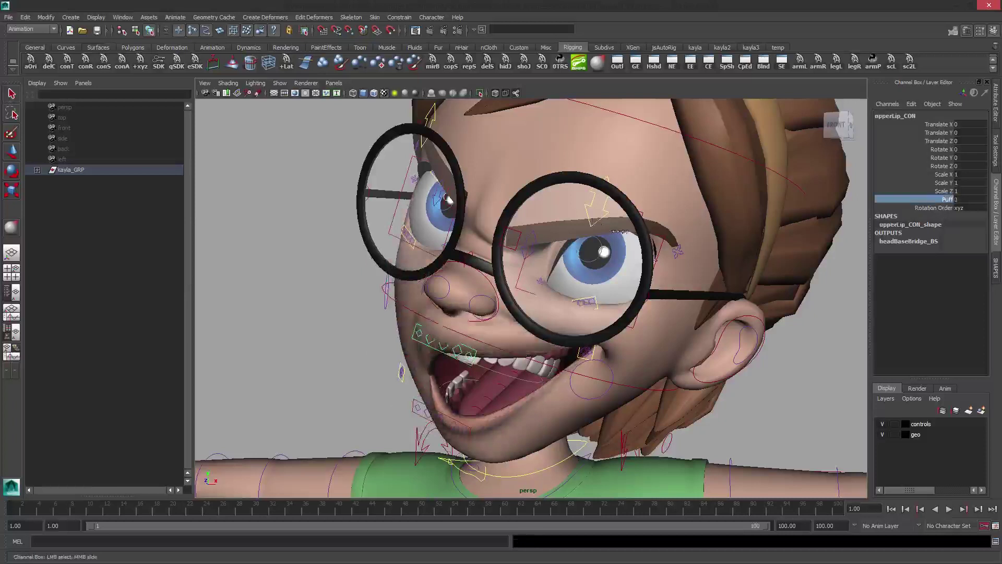
pyautogui.keyDown('alt'); pyautogui.moveTo(583, 216); pyautogui.dragTo(593, 247); pyautogui.keyUp('alt')
pyautogui.scroll(-3, 593, 248)
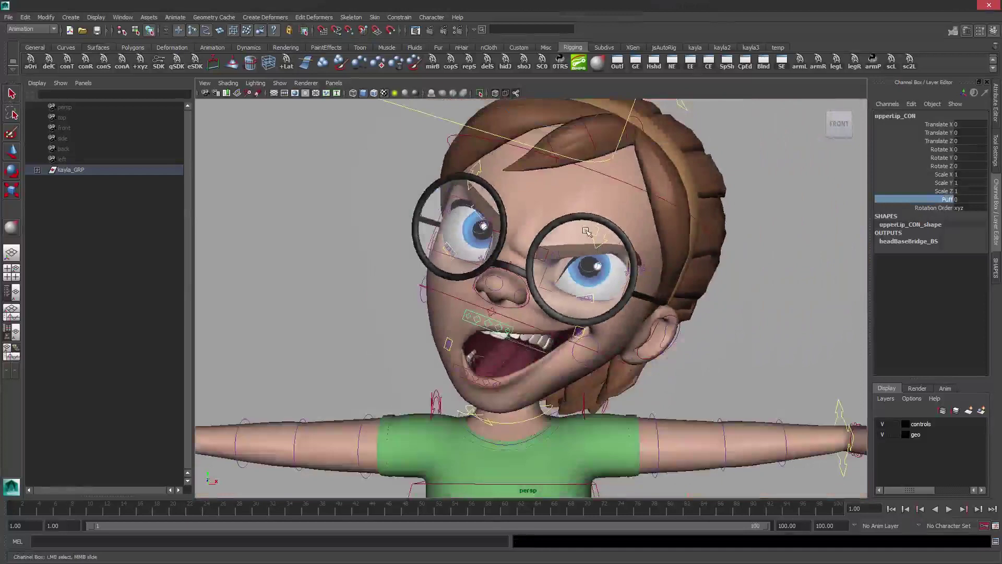
# Rotate tongue_004_BND_CON to test the tongue inside the open mouth, then clear the selection.
pyautogui.scroll(3, 545, 295)
pyautogui.keyDown('alt'); pyautogui.moveTo(545, 295); pyautogui.dragTo(506, 360); pyautogui.keyUp('alt')
pyautogui.click(492, 324)
pyautogui.press('e')
pyautogui.press('q')
pyautogui.click(506, 361)
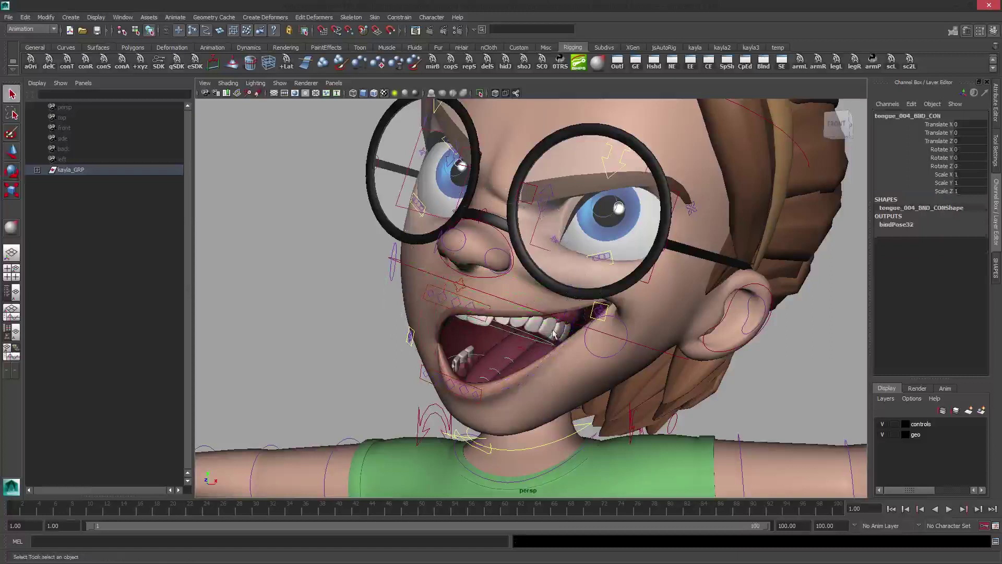
pyautogui.press('e')
pyautogui.moveTo(554, 335); pyautogui.dragTo(575, 229)
pyautogui.keyDown('alt'); pyautogui.moveTo(575, 229); pyautogui.dragTo(496, 209, button='right'); pyautogui.keyUp('alt')
pyautogui.press('q')
pyautogui.click(750, 174)
pyautogui.keyDown('alt'); pyautogui.moveTo(564, 142); pyautogui.dragTo(521, 173); pyautogui.keyUp('alt')
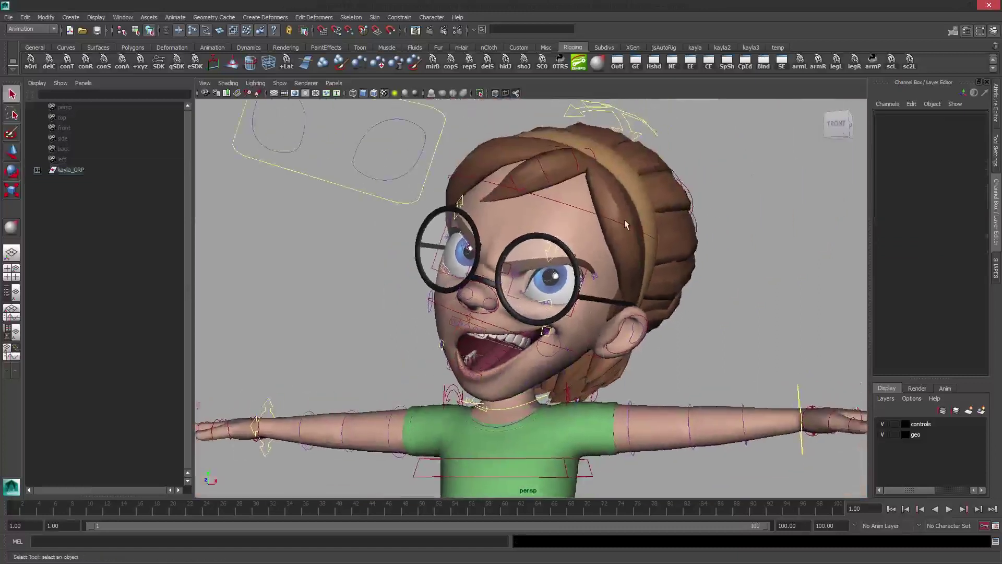